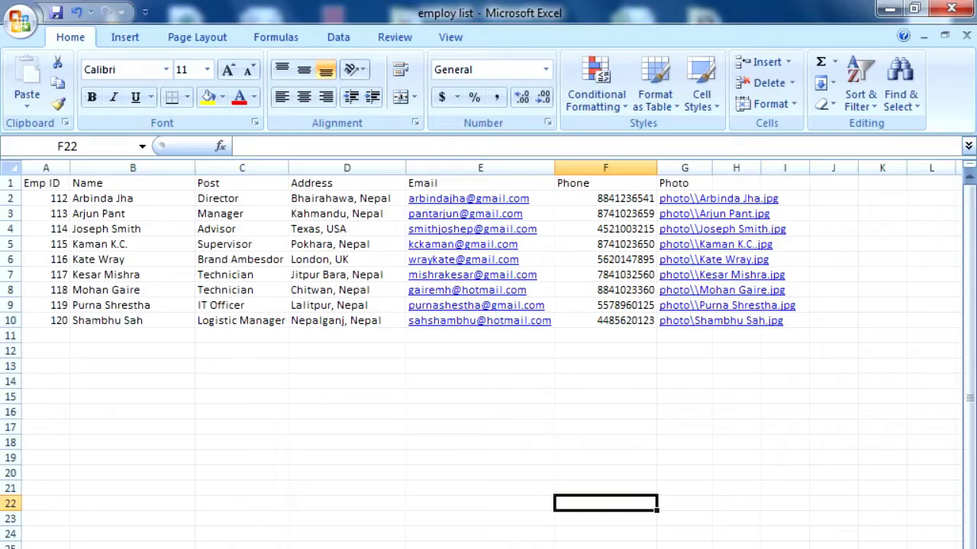
Review the nine-row employee list and its Photo paths, then switch to the photo folder
{"action": "left_click", "coordinate": [468, 458]}
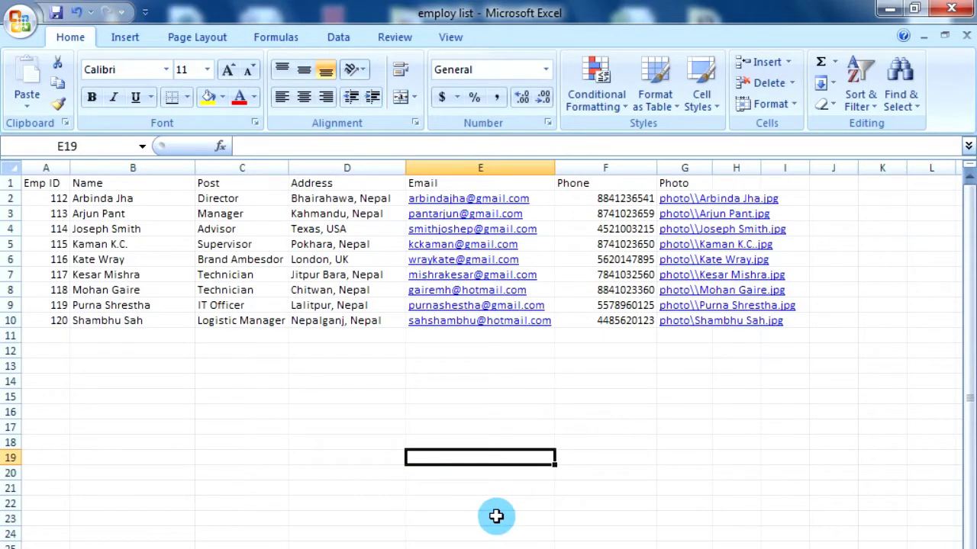
{"action": "left_click", "coordinate": [562, 492]}
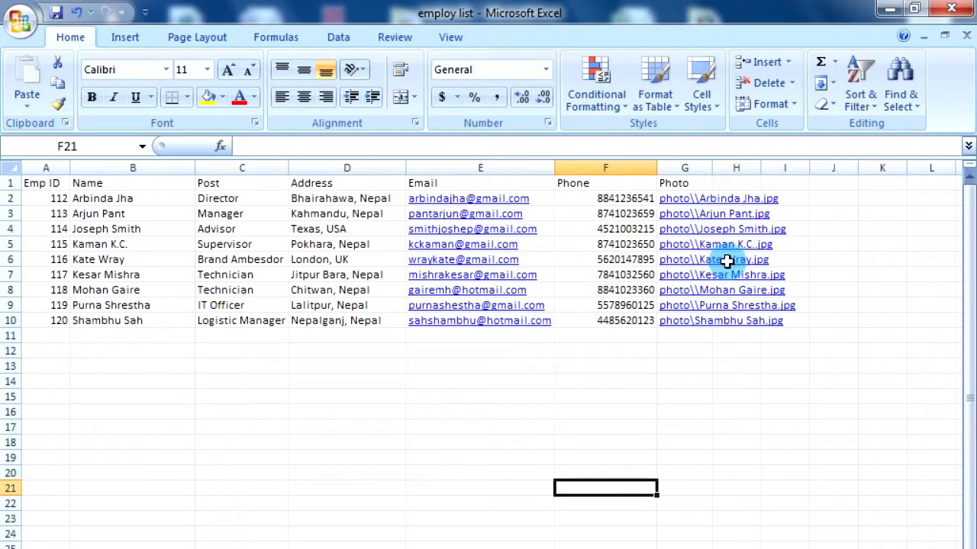
{"action": "left_click", "coordinate": [766, 410]}
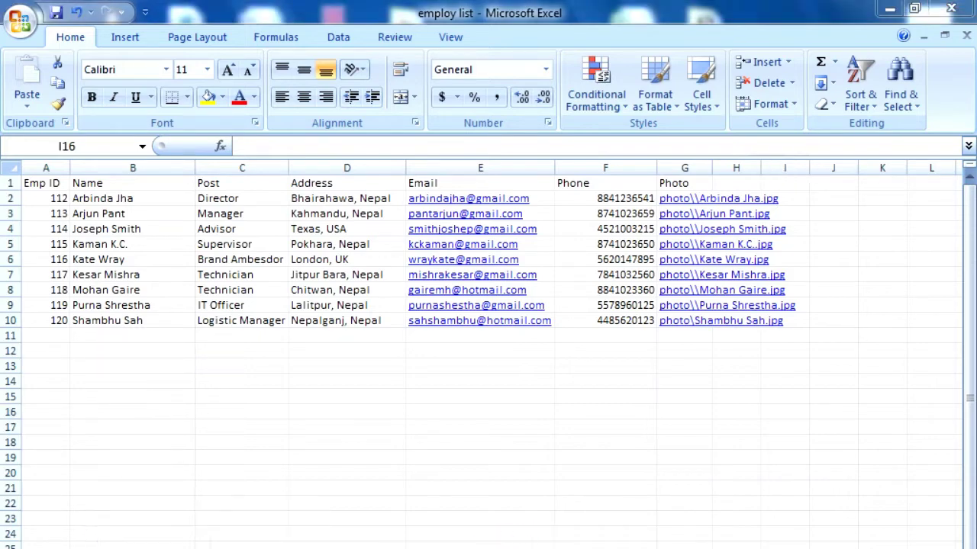
{"action": "left_click", "coordinate": [522, 545]}
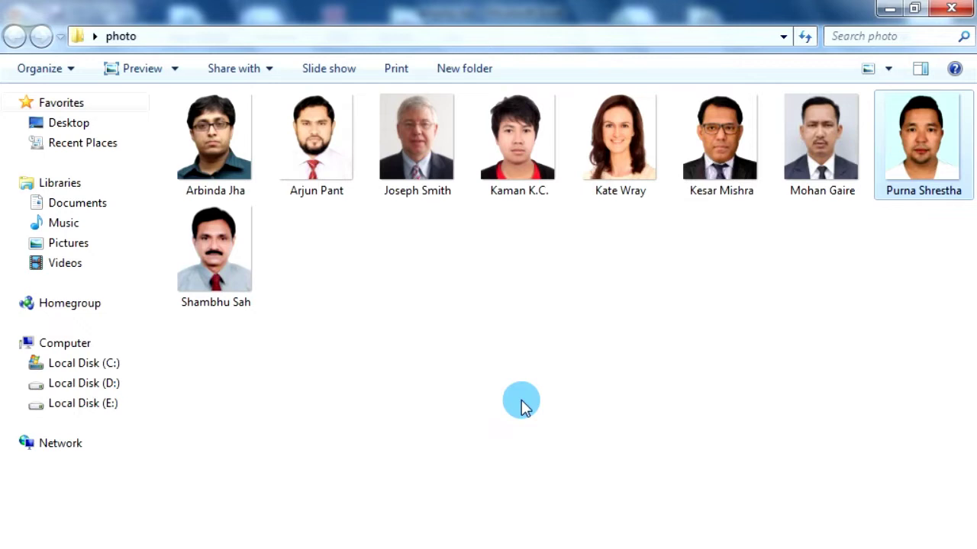
Check in Properties > Details that the first employee photo is 180 x 210 pixels
{"action": "right_click", "coordinate": [332, 158]}
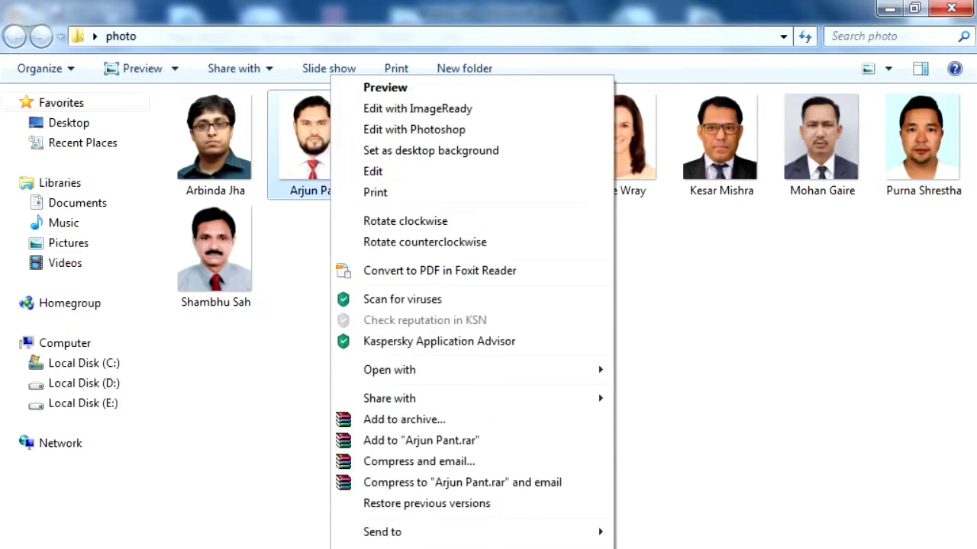
{"action": "key", "text": "r"}
{"action": "left_click", "coordinate": [458, 200]}
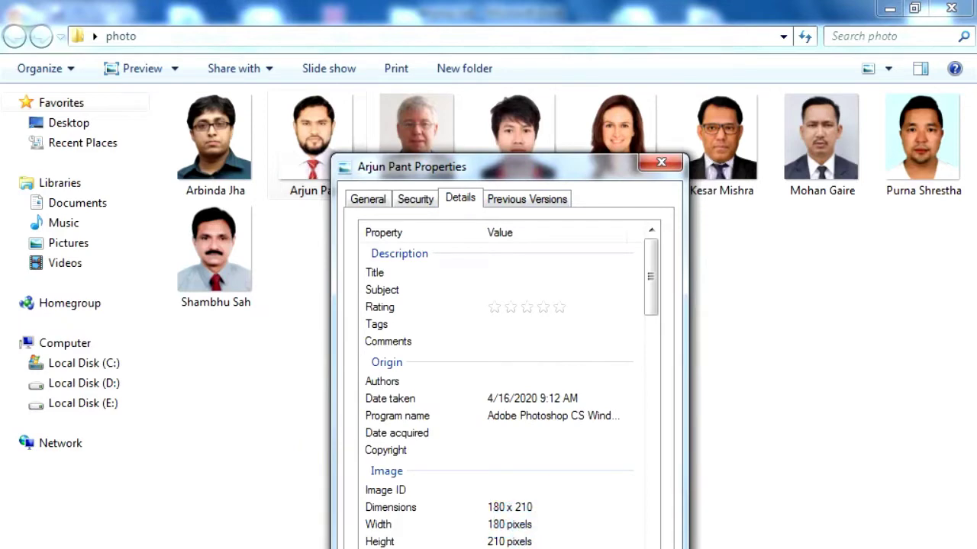
{"action": "key", "text": "Escape"}
Confirm a second photo's dimensions match, then close the photo folder window
{"action": "right_click", "coordinate": [523, 138]}
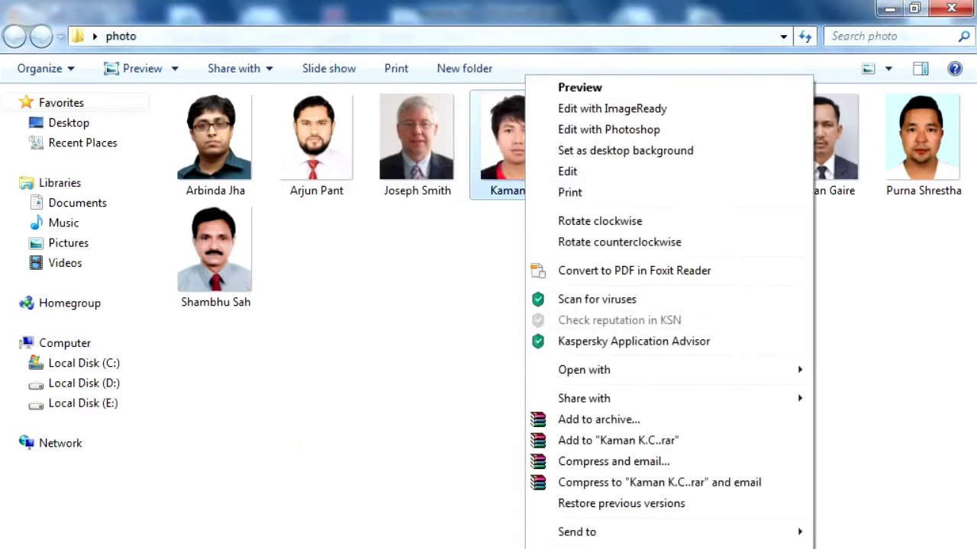
{"action": "key", "text": "r"}
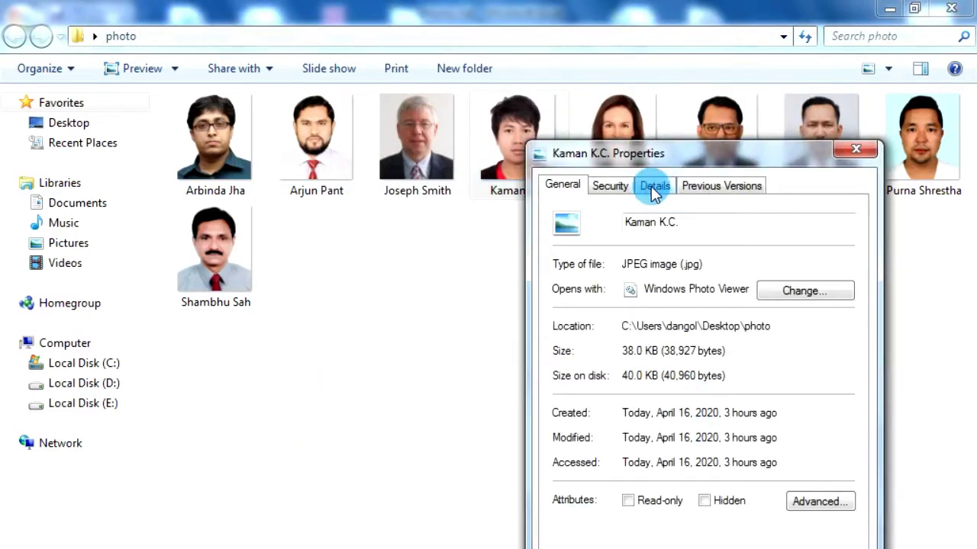
{"action": "left_click", "coordinate": [653, 188]}
{"action": "key", "text": "Escape"}
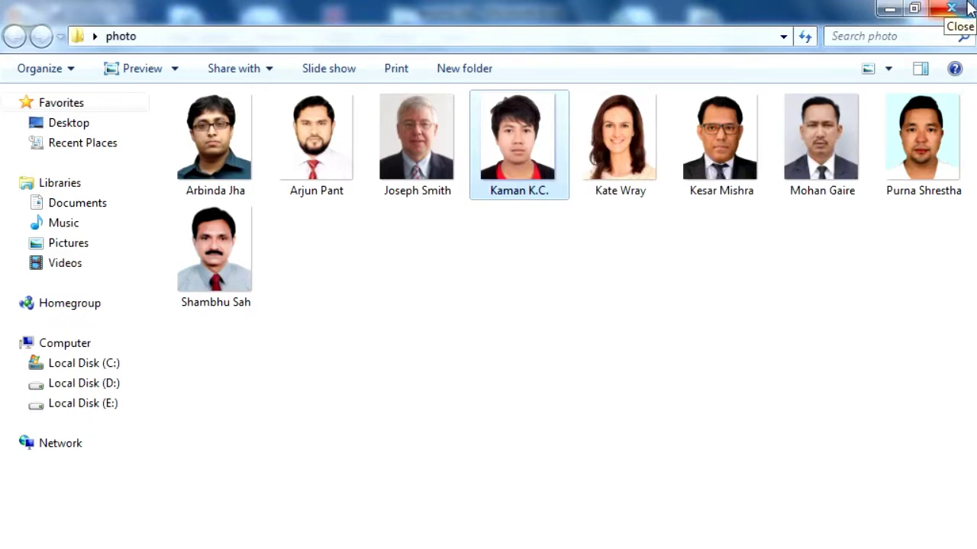
{"action": "left_click", "coordinate": [969, 7]}
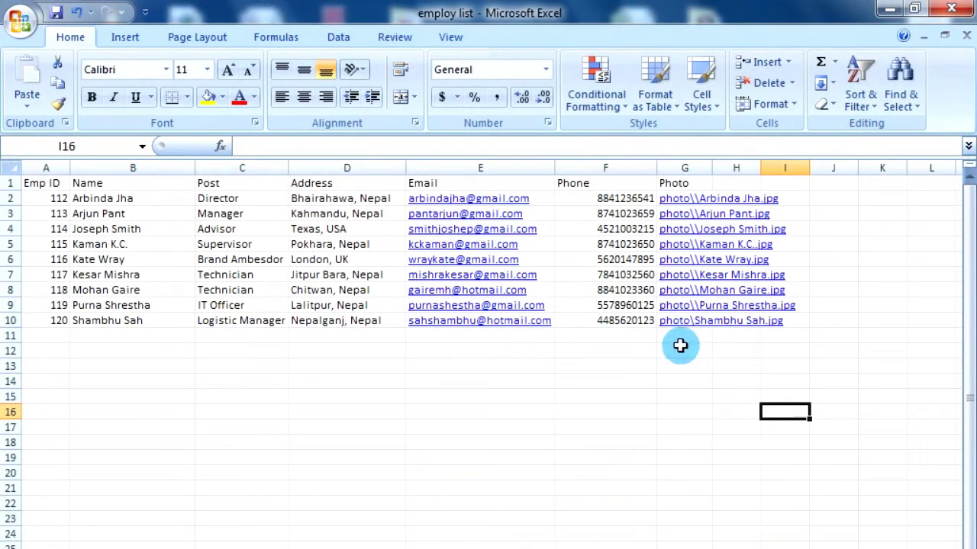
Clear the old photo paths from G2:G12 and select cell G2
{"action": "left_click_drag", "start_coordinate": [683, 348], "coordinate": [675, 202]}
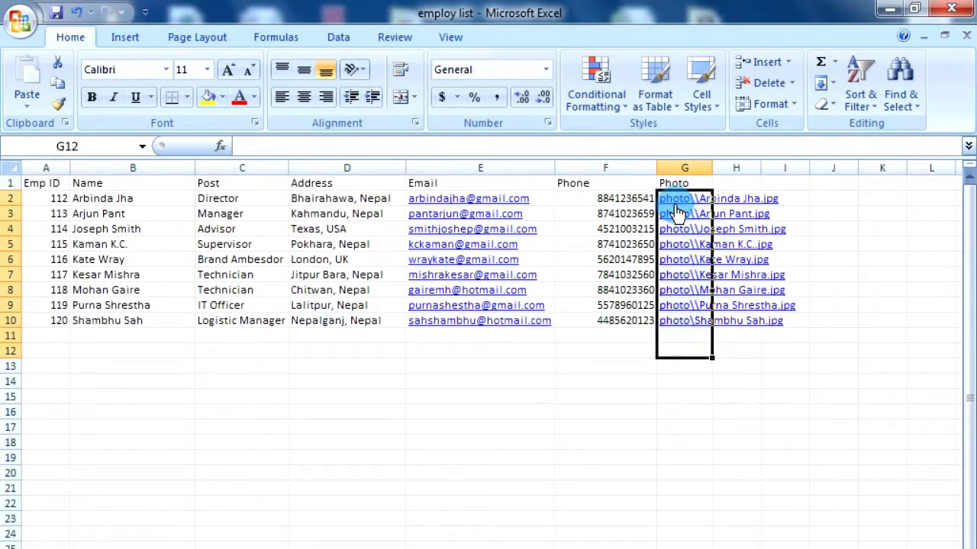
{"action": "key", "text": "Delete"}
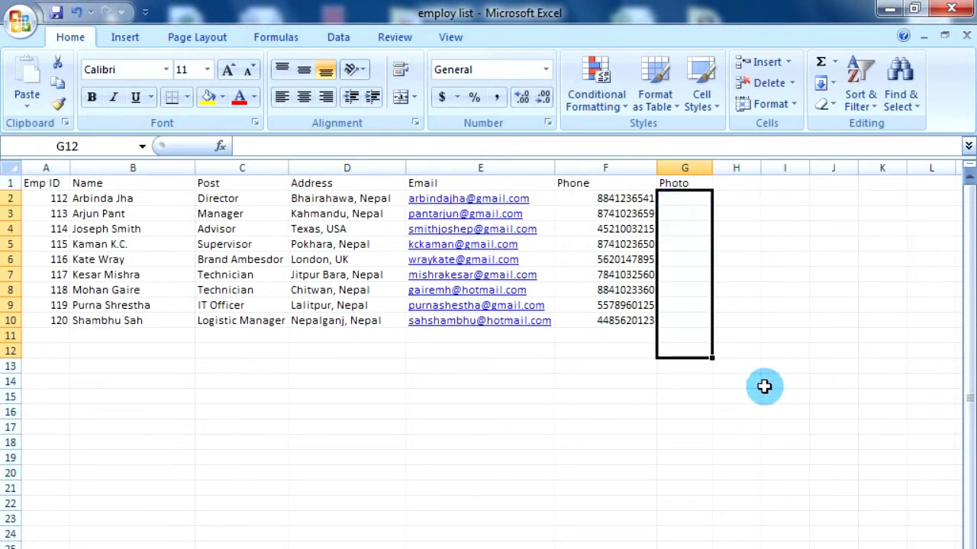
{"action": "left_click", "coordinate": [765, 384]}
{"action": "left_click", "coordinate": [684, 203]}
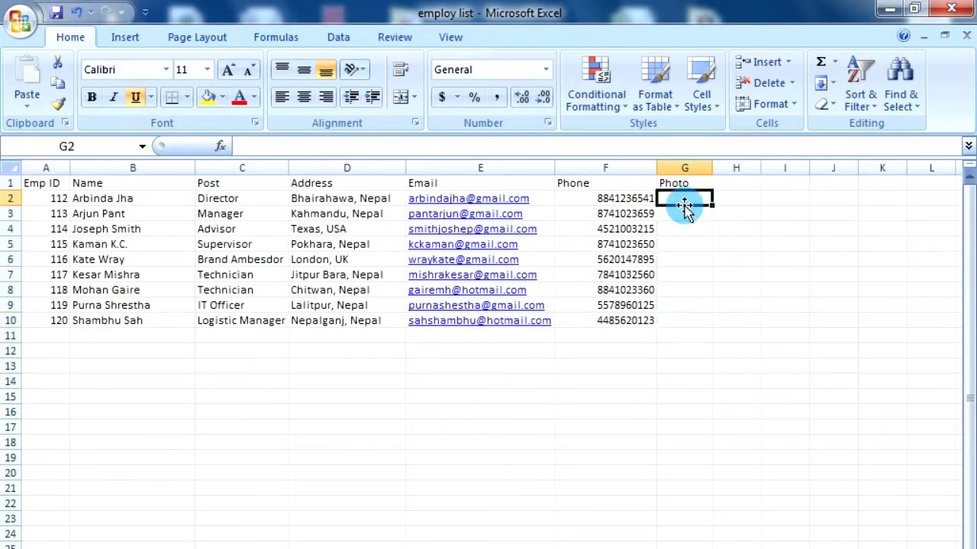
Hyperlink cell G2 to the first employee's .jpg in the photo folder
{"action": "key", "text": "ctrl+k"}
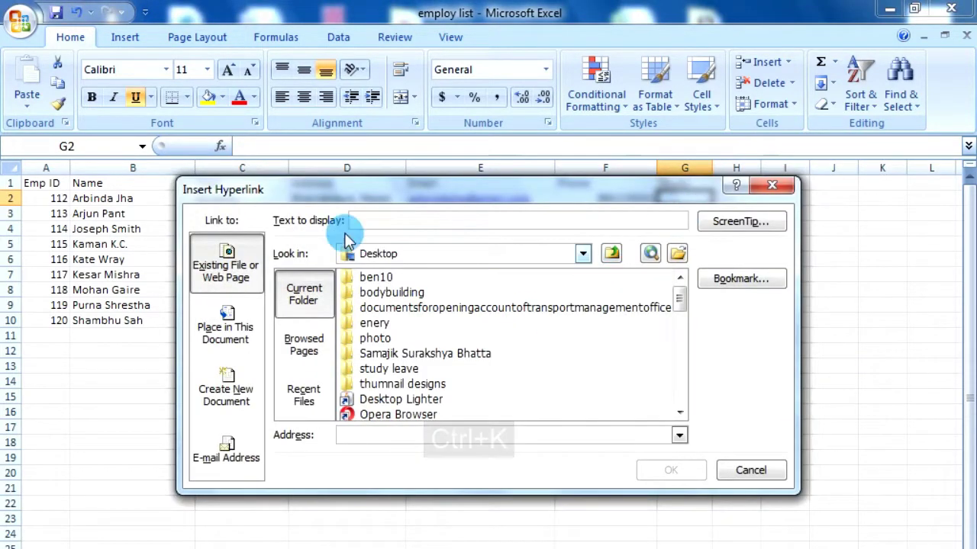
{"action": "double_click", "coordinate": [374, 340]}
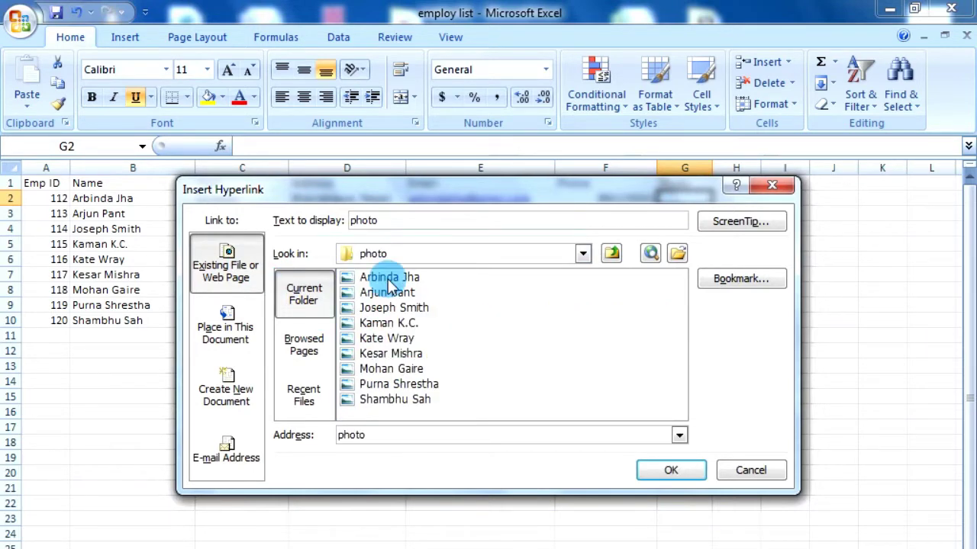
{"action": "double_click", "coordinate": [389, 282]}
{"action": "left_click", "coordinate": [689, 219]}
{"action": "left_click", "coordinate": [690, 220]}
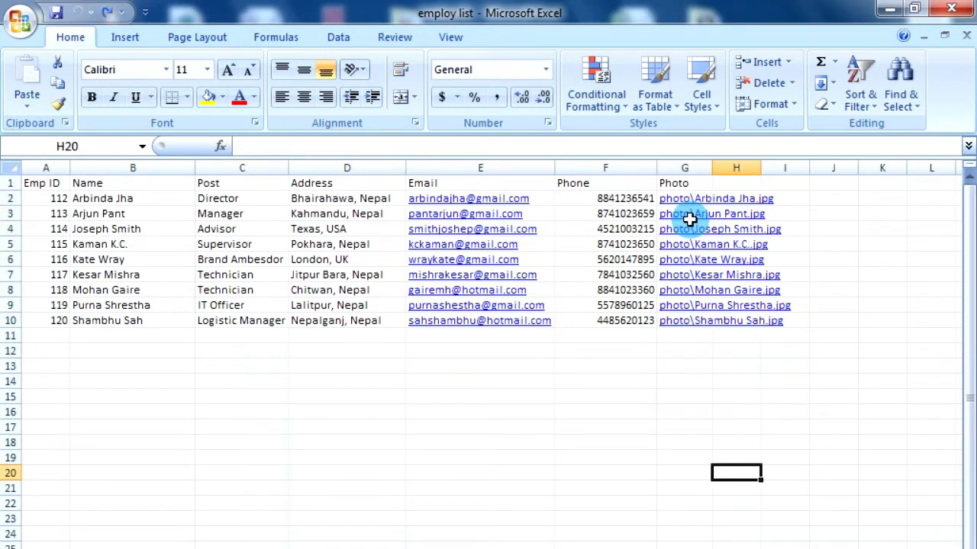
{"action": "left_click", "coordinate": [736, 364]}
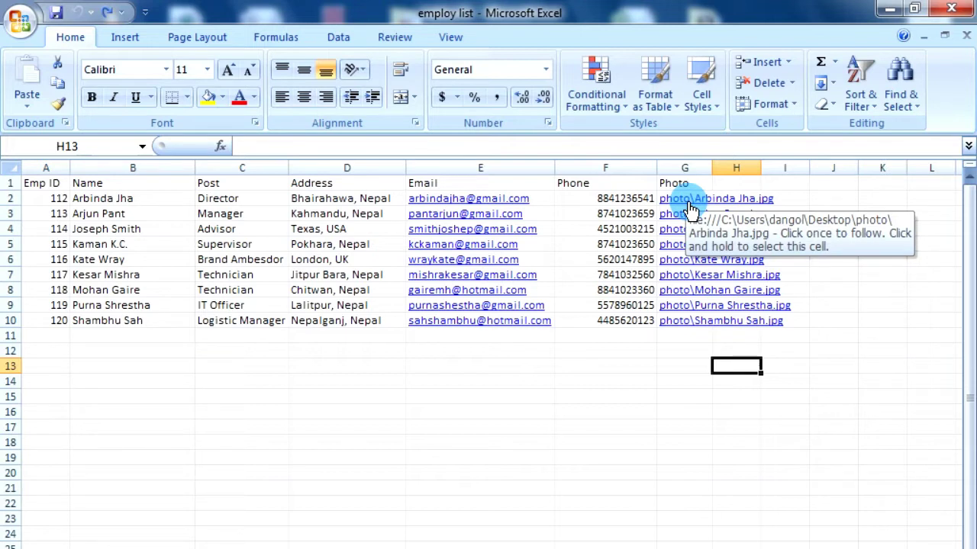
{"action": "left_click", "coordinate": [685, 353]}
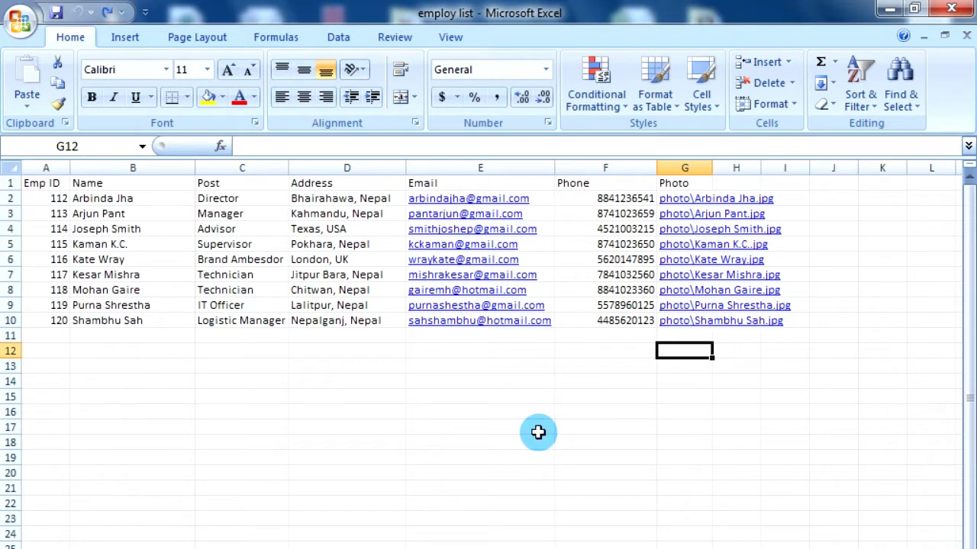
Replace every \ in the photo paths with \\ using Find and Replace (9 replacements)
{"action": "key", "text": "ctrl+h"}
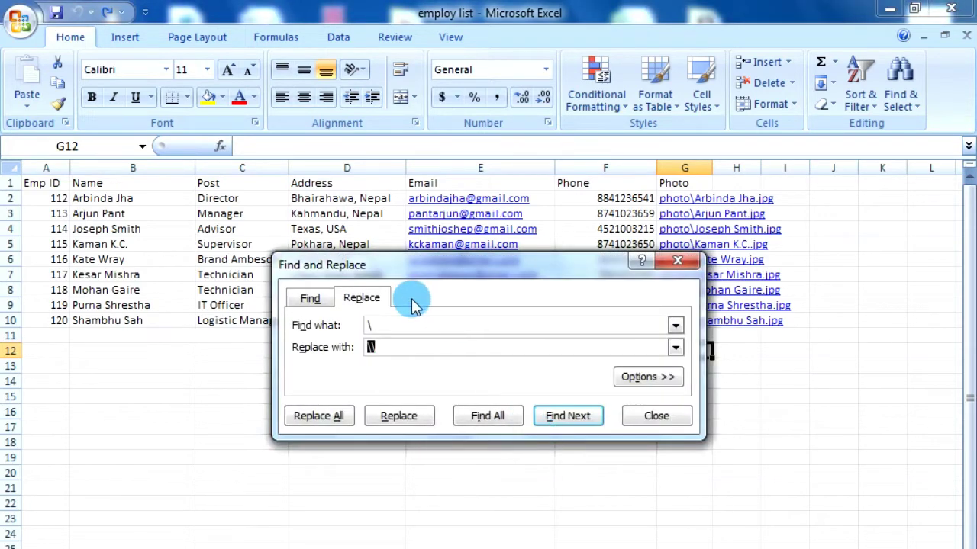
{"action": "type", "text": "\\"}
{"action": "left_click", "coordinate": [389, 325]}
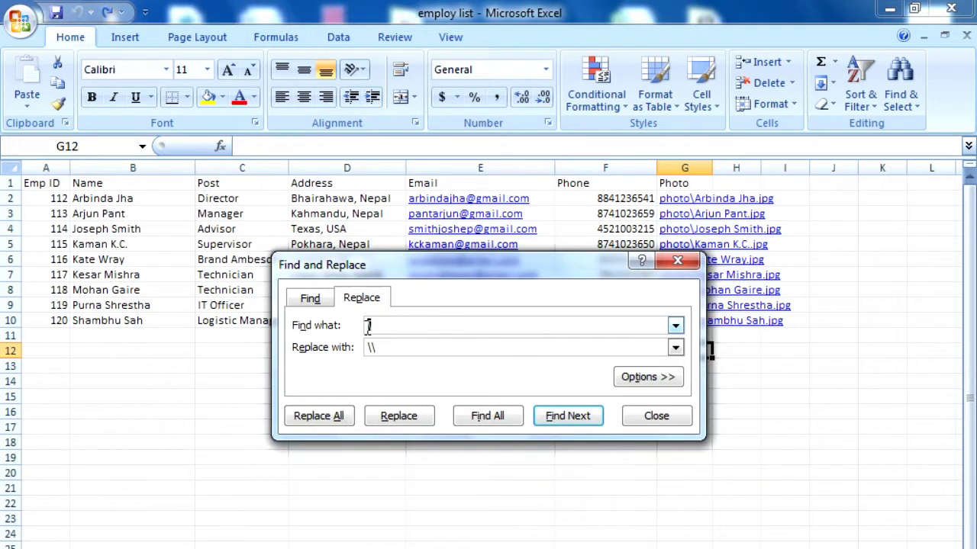
{"action": "double_click", "coordinate": [385, 327]}
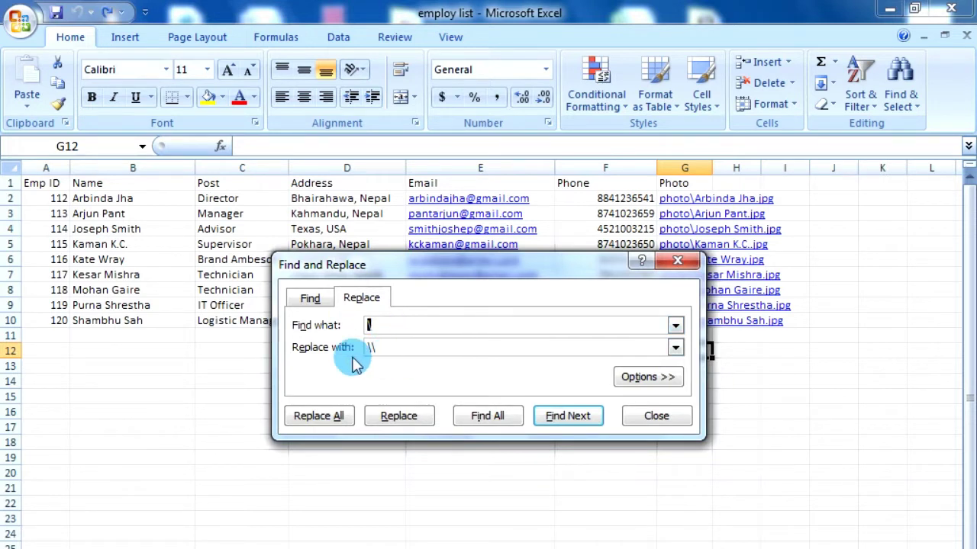
{"action": "left_click", "coordinate": [380, 347]}
{"action": "left_click", "coordinate": [327, 419]}
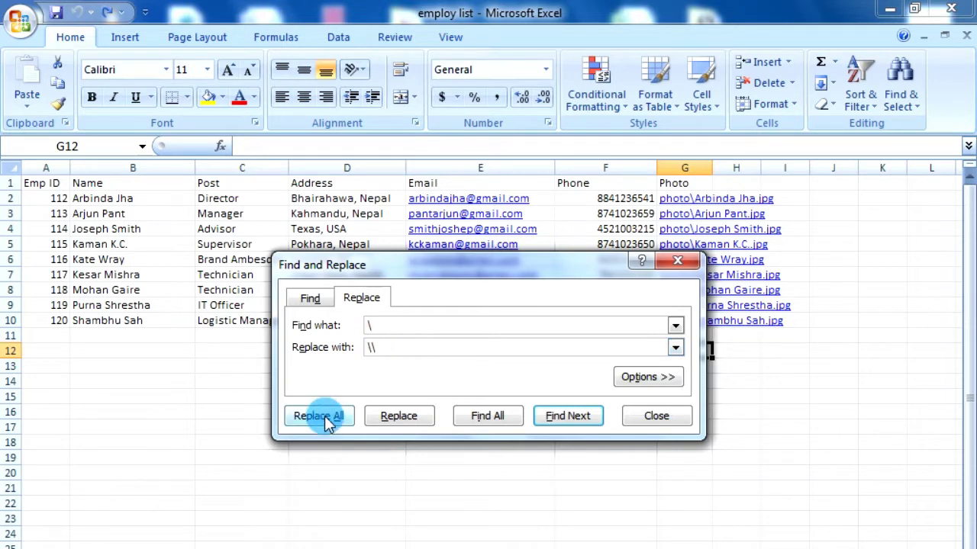
{"action": "left_click", "coordinate": [494, 405]}
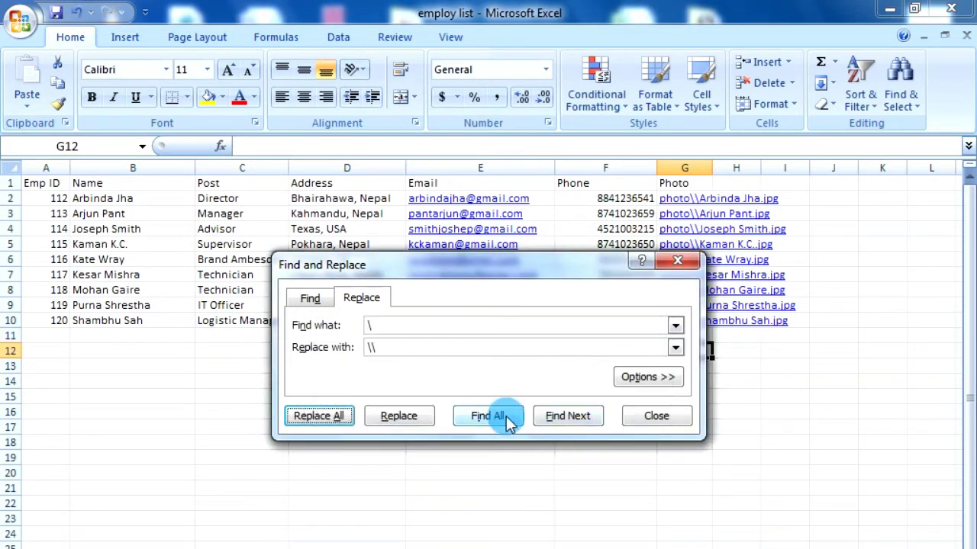
{"action": "left_click", "coordinate": [656, 418]}
{"action": "left_click", "coordinate": [703, 397]}
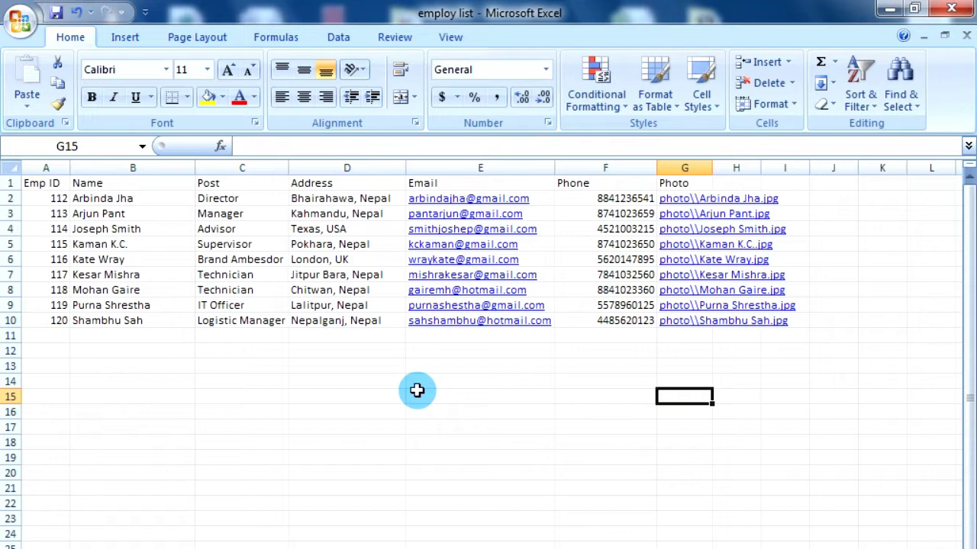
Launch Microsoft Word from the Run box with 'winword'
{"action": "key", "text": "super+r"}
{"action": "type", "text": "winword"}
{"action": "key", "text": "Return"}
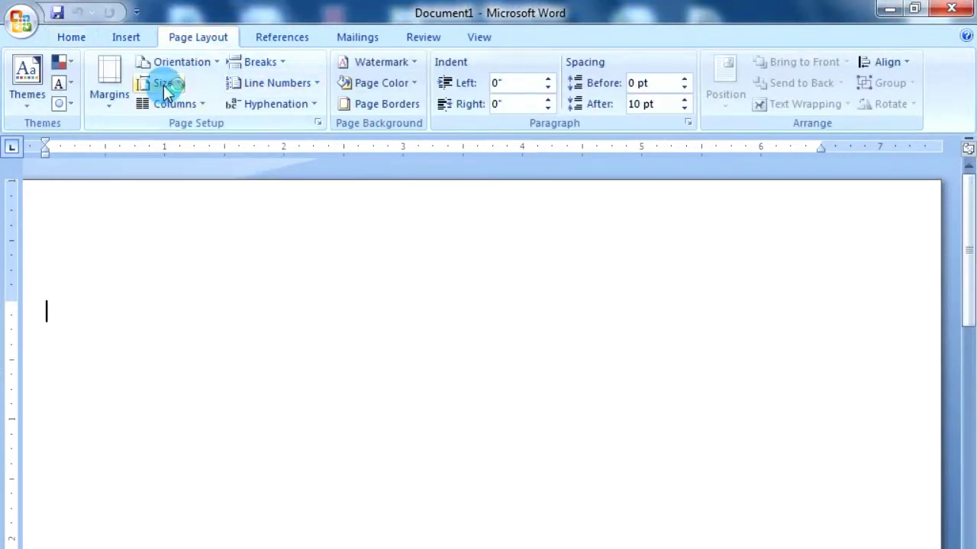
Set the blank document to A4 page size with Narrow margins
{"action": "left_click", "coordinate": [164, 84]}
{"action": "left_click", "coordinate": [215, 228]}
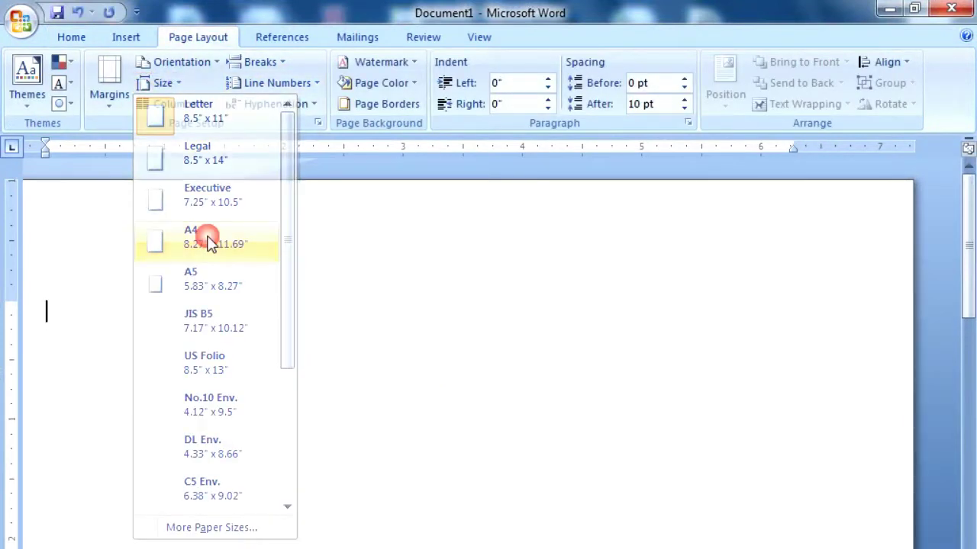
{"action": "left_click", "coordinate": [110, 107]}
{"action": "left_click", "coordinate": [148, 262]}
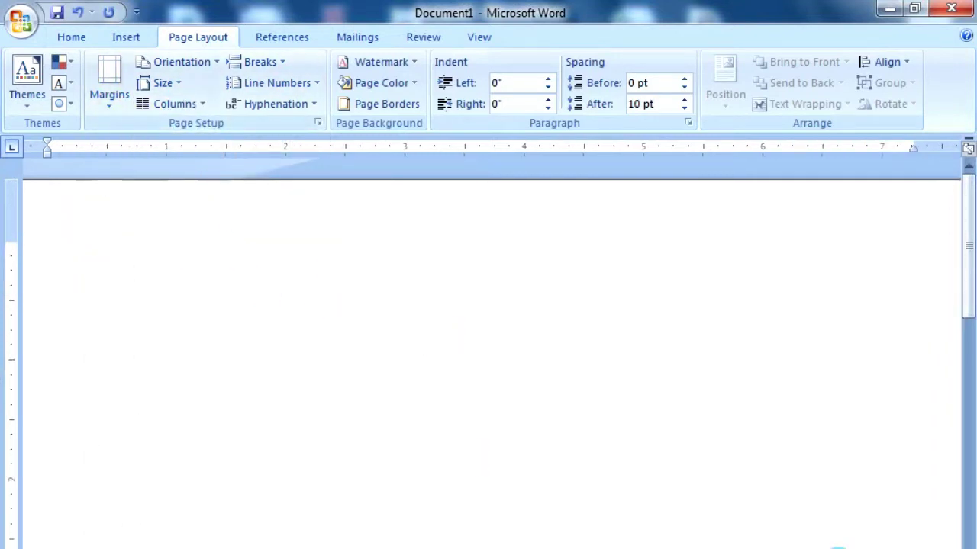
Show the Insert Table grid from the Insert tab's Table dropdown
{"action": "scroll", "coordinate": [488, 355], "scroll_direction": "down", "scroll_amount": 5, "text": "ctrl"}
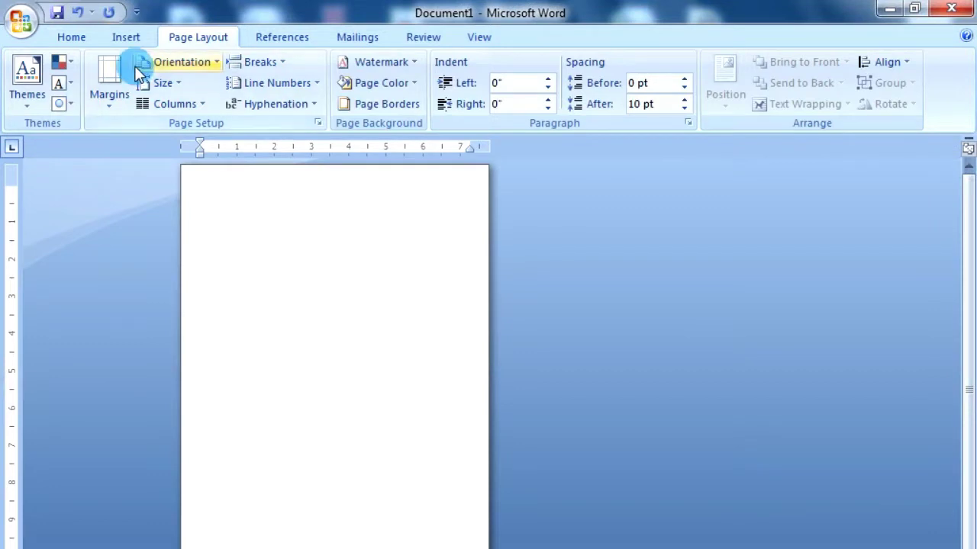
{"action": "left_click", "coordinate": [126, 38]}
{"action": "left_click", "coordinate": [123, 99]}
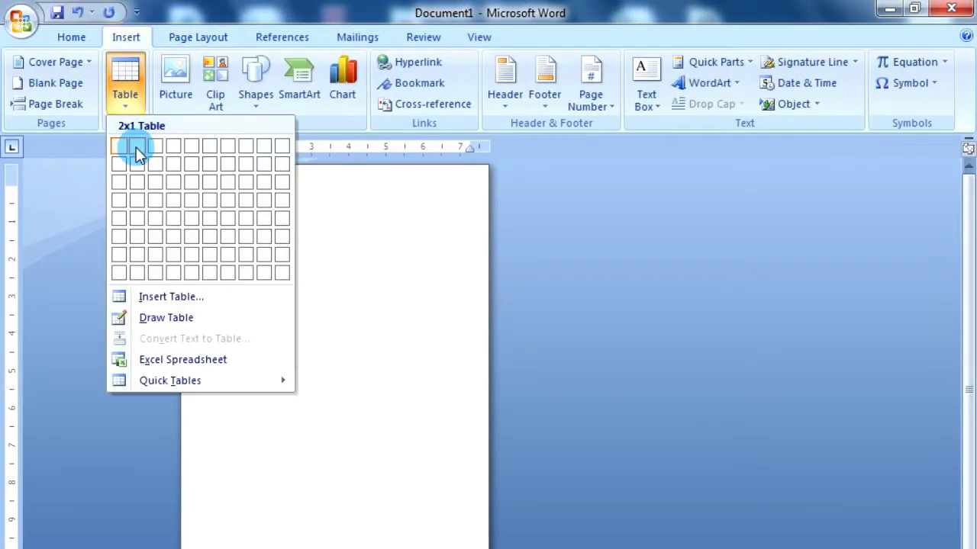
Insert a 3x3 table and set its preferred cell width to 2.125 inches
{"action": "left_click", "coordinate": [156, 183]}
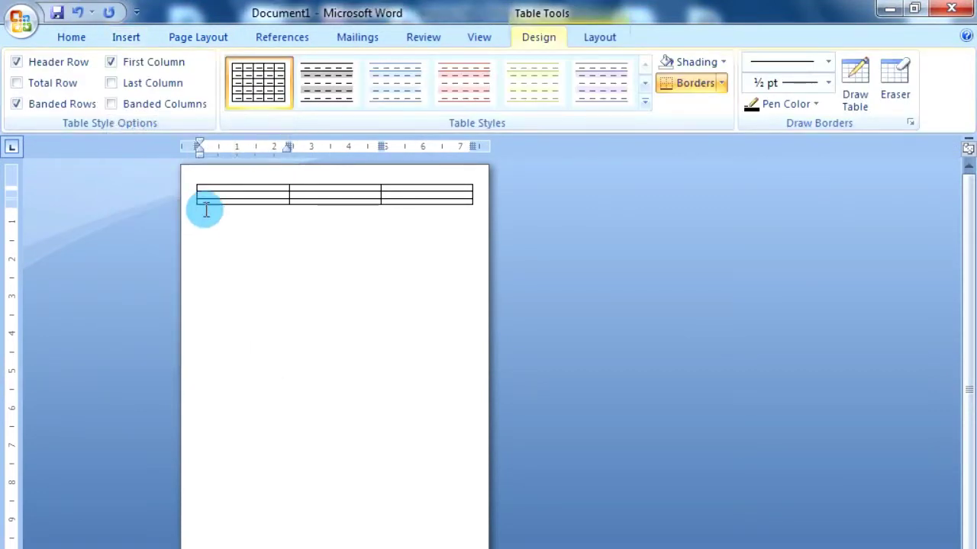
{"action": "left_click", "coordinate": [192, 183]}
{"action": "right_click", "coordinate": [190, 180]}
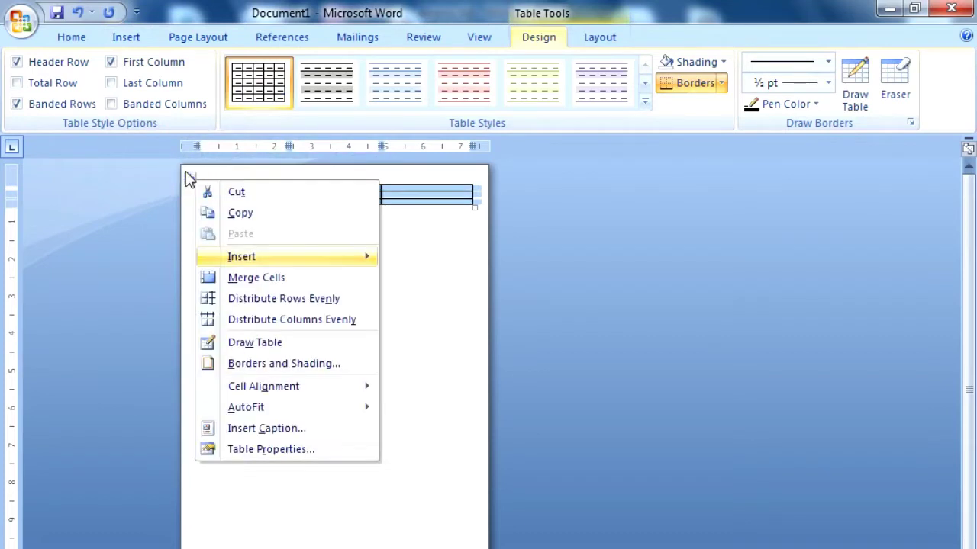
{"action": "left_click", "coordinate": [261, 452]}
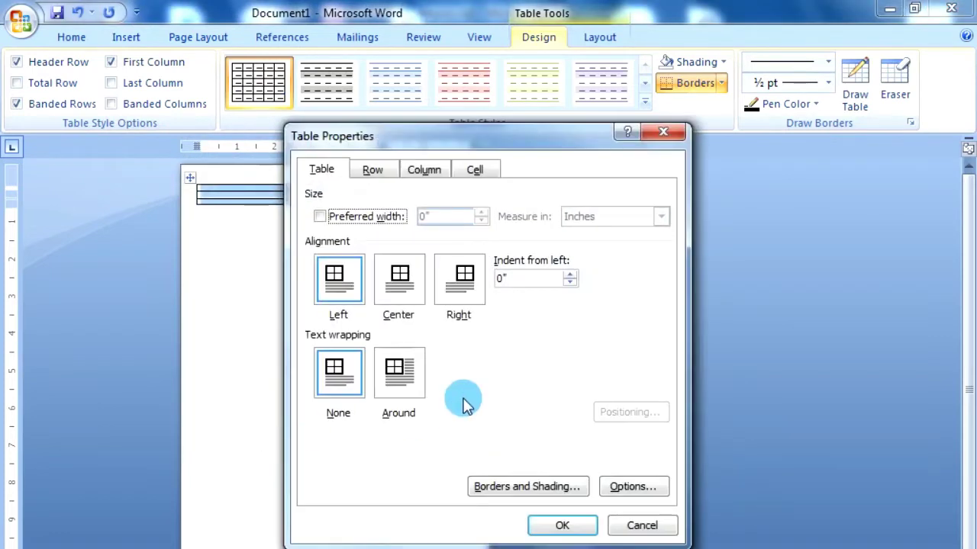
{"action": "left_click", "coordinate": [476, 169]}
{"action": "double_click", "coordinate": [435, 217]}
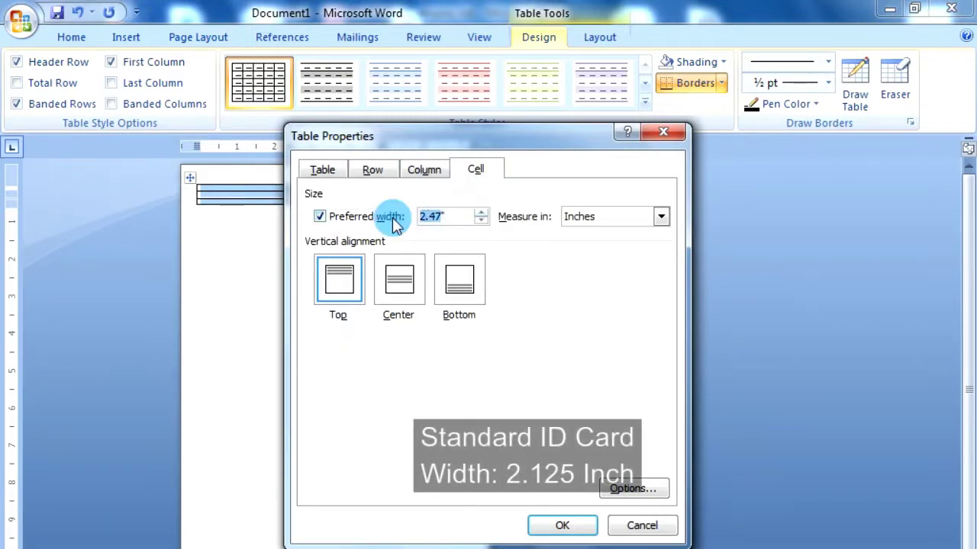
{"action": "type", "text": "2.125"}
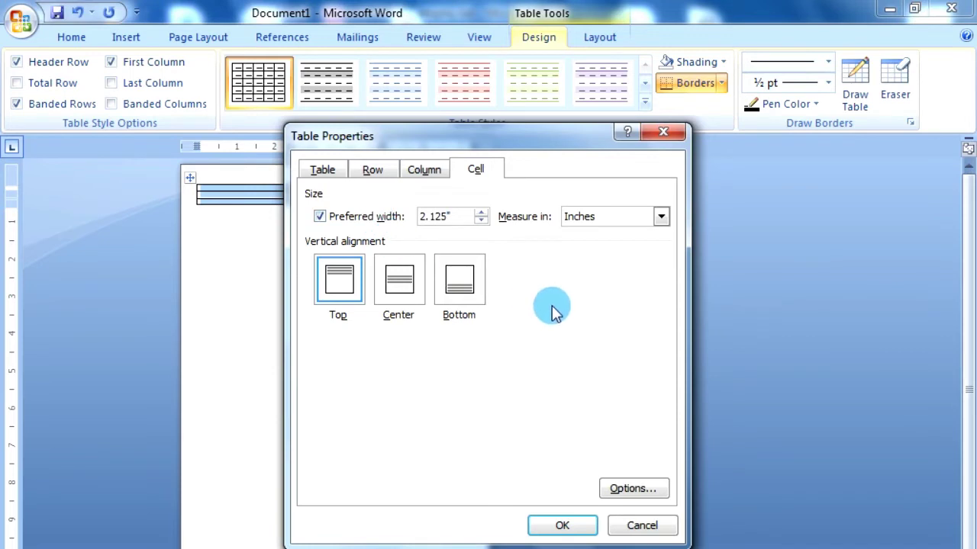
{"action": "left_click", "coordinate": [562, 526]}
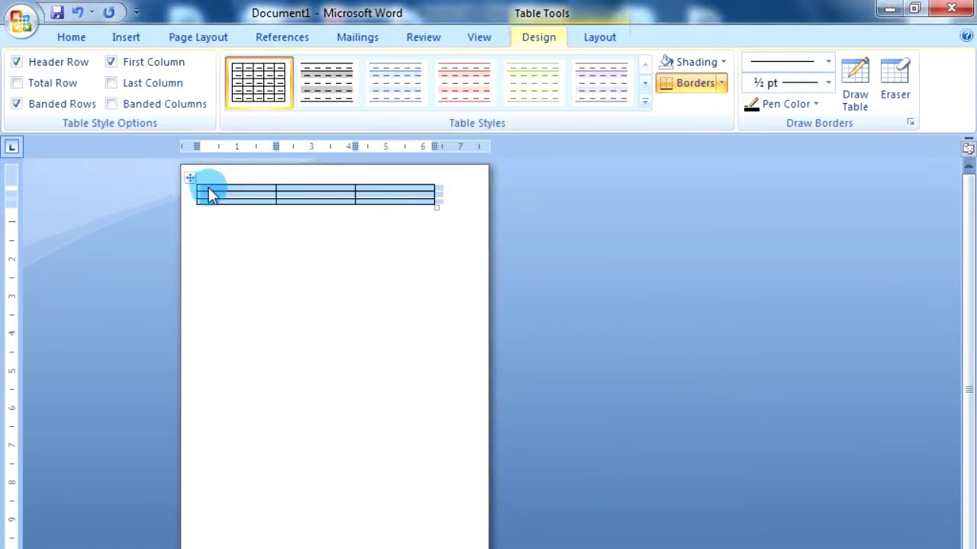
Give the table rows a fixed height of 3.375 inches in Table Properties
{"action": "right_click", "coordinate": [190, 181]}
{"action": "mouse_move", "coordinate": [257, 407]}
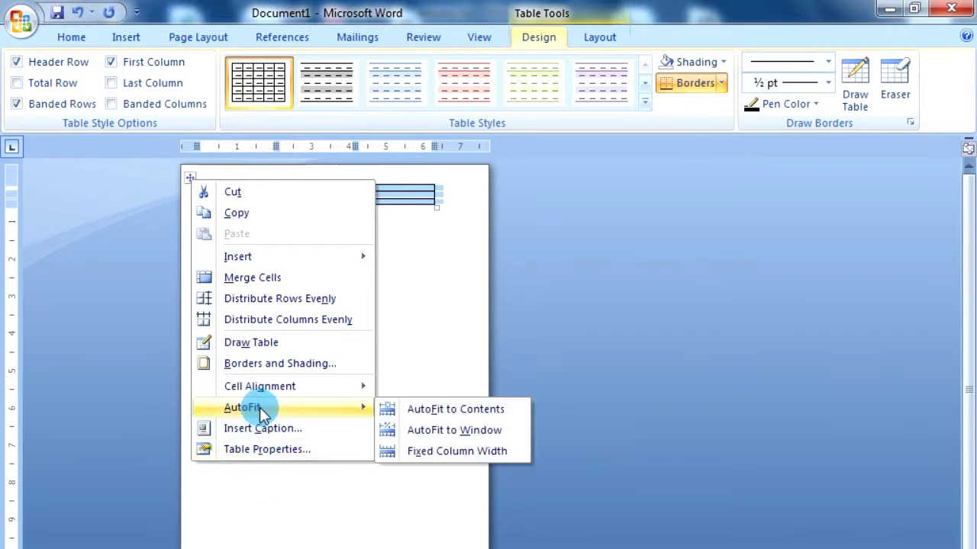
{"action": "left_click", "coordinate": [269, 450]}
{"action": "left_click", "coordinate": [373, 171]}
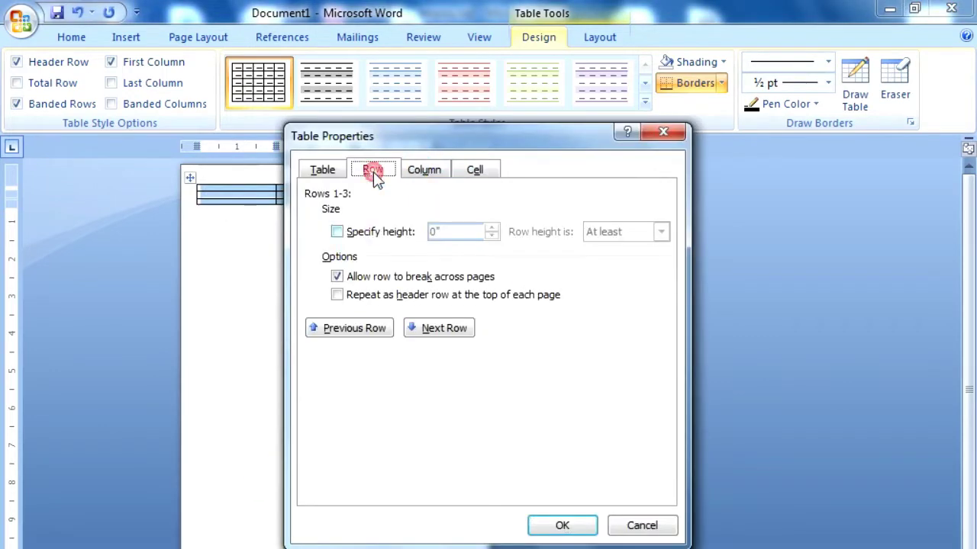
{"action": "left_click", "coordinate": [337, 233]}
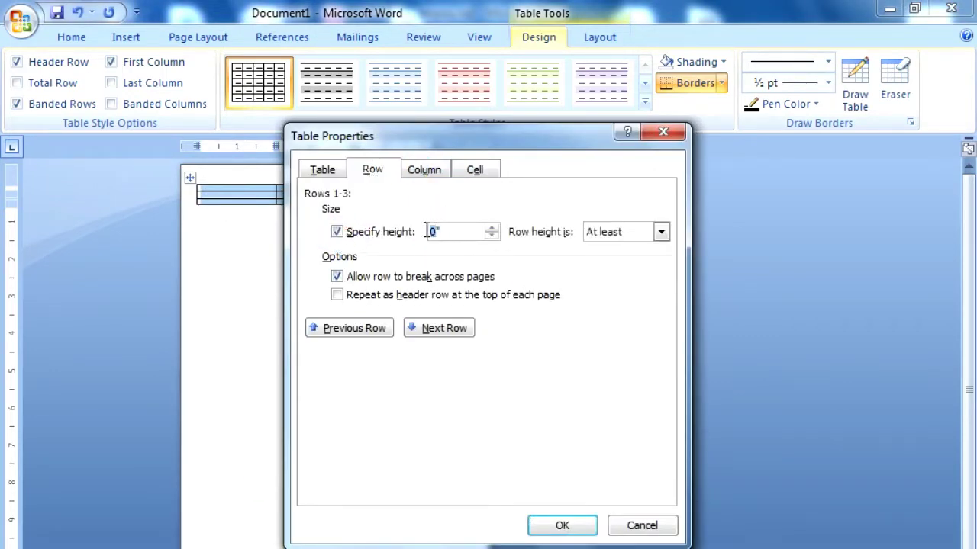
{"action": "type", "text": "3.375"}
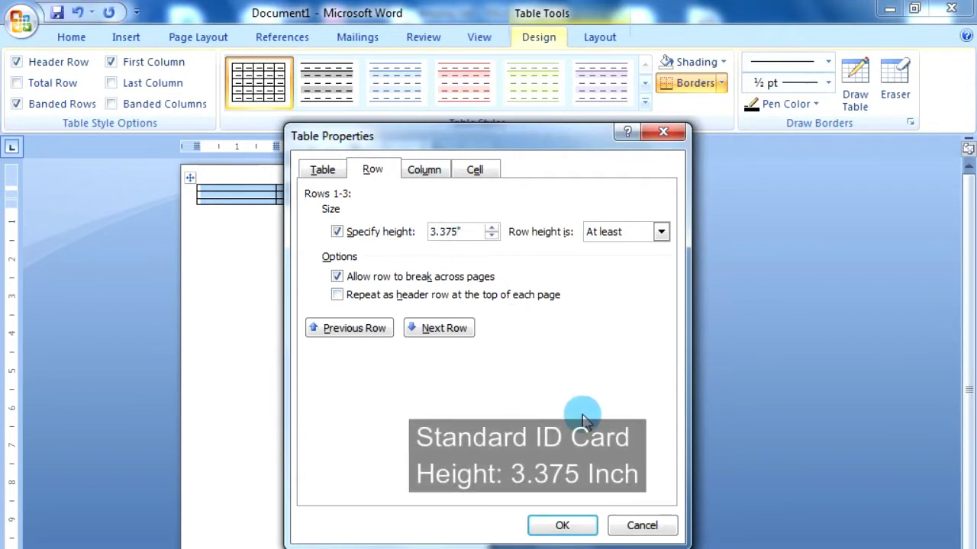
{"action": "left_click", "coordinate": [563, 526]}
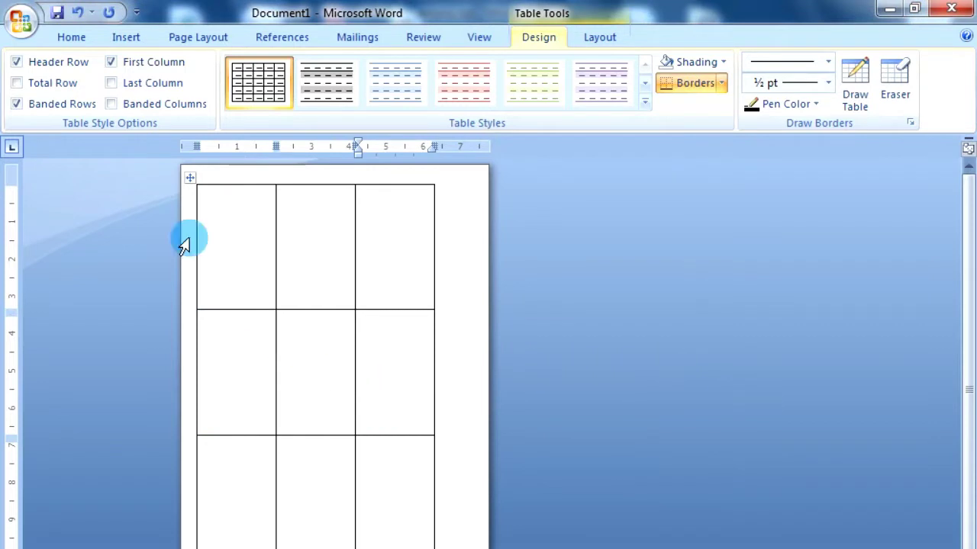
Apply a double-line border style to the whole table via Borders and Shading
{"action": "left_click", "coordinate": [190, 177]}
{"action": "right_click", "coordinate": [190, 177]}
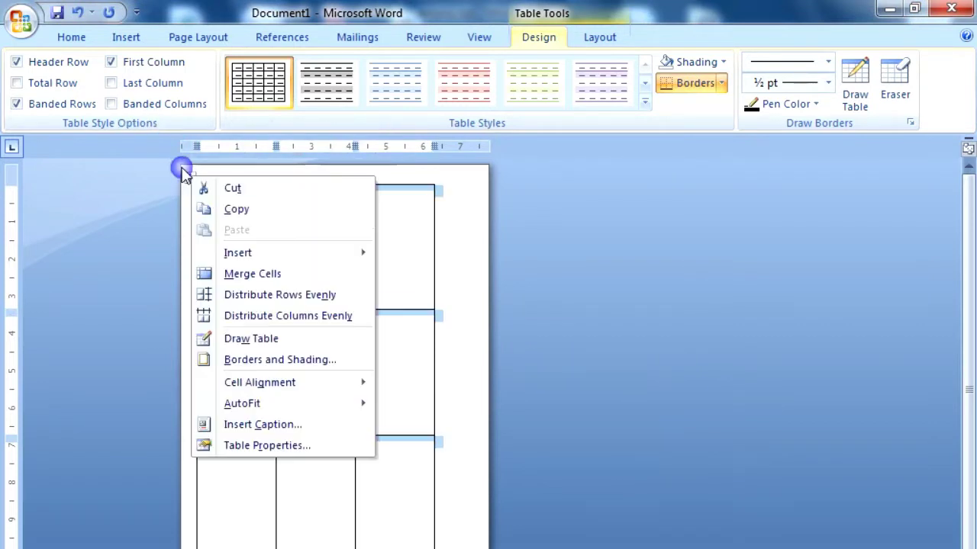
{"action": "left_click", "coordinate": [267, 446]}
{"action": "left_click", "coordinate": [319, 171]}
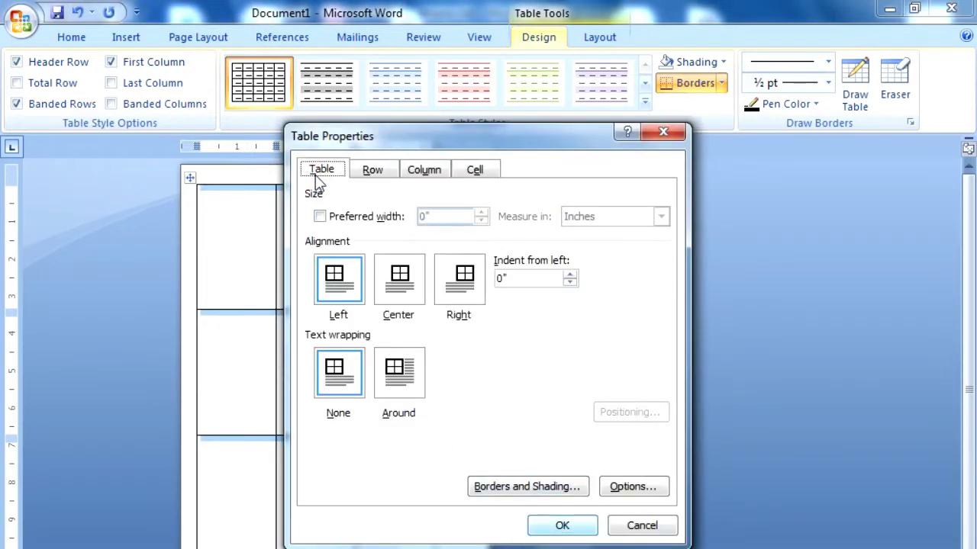
{"action": "left_click", "coordinate": [511, 486]}
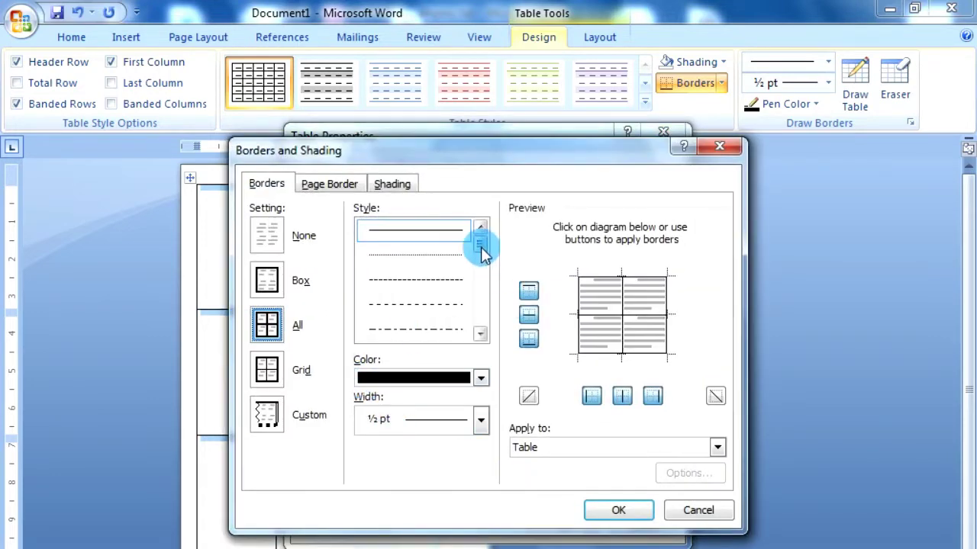
{"action": "left_click_drag", "start_coordinate": [481, 246], "coordinate": [481, 264]}
{"action": "left_click", "coordinate": [440, 308]}
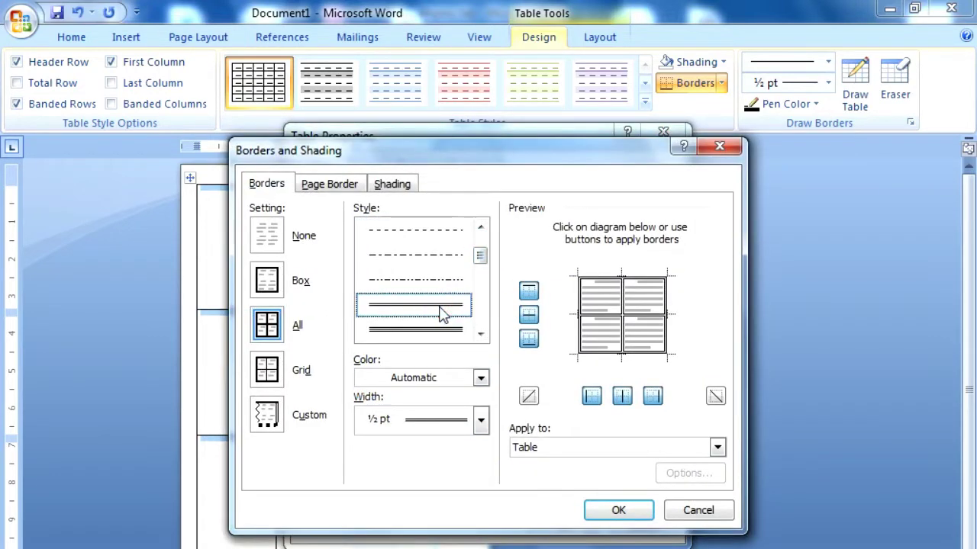
{"action": "left_click", "coordinate": [603, 513]}
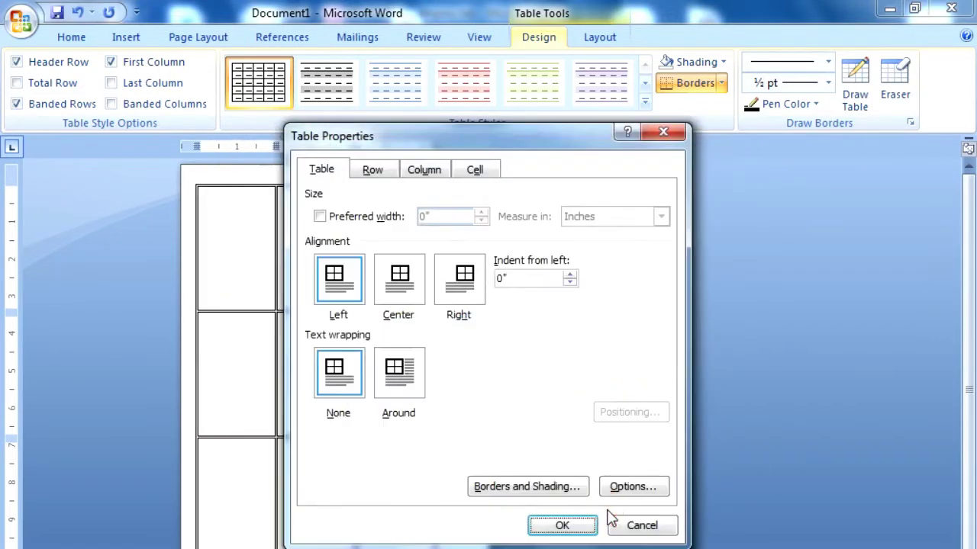
{"action": "left_click", "coordinate": [562, 526]}
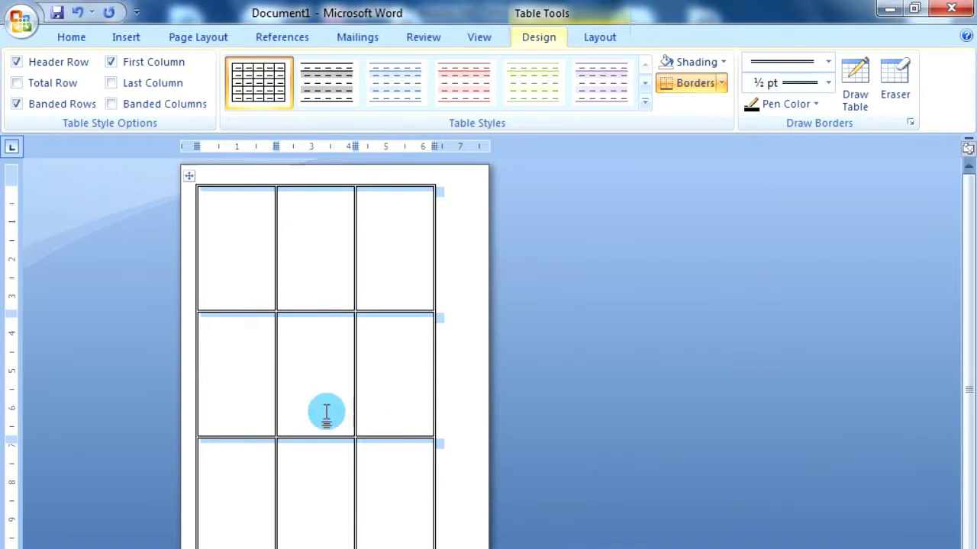
Centre the ID-card table horizontally on the page
{"action": "left_click", "coordinate": [313, 342]}
{"action": "left_click", "coordinate": [191, 175]}
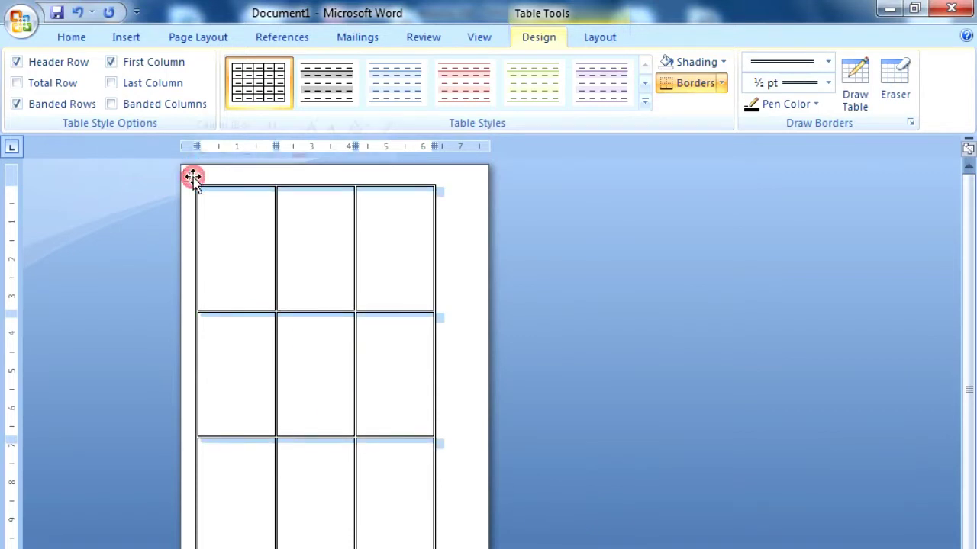
{"action": "left_click", "coordinate": [74, 39]}
{"action": "left_click", "coordinate": [367, 105]}
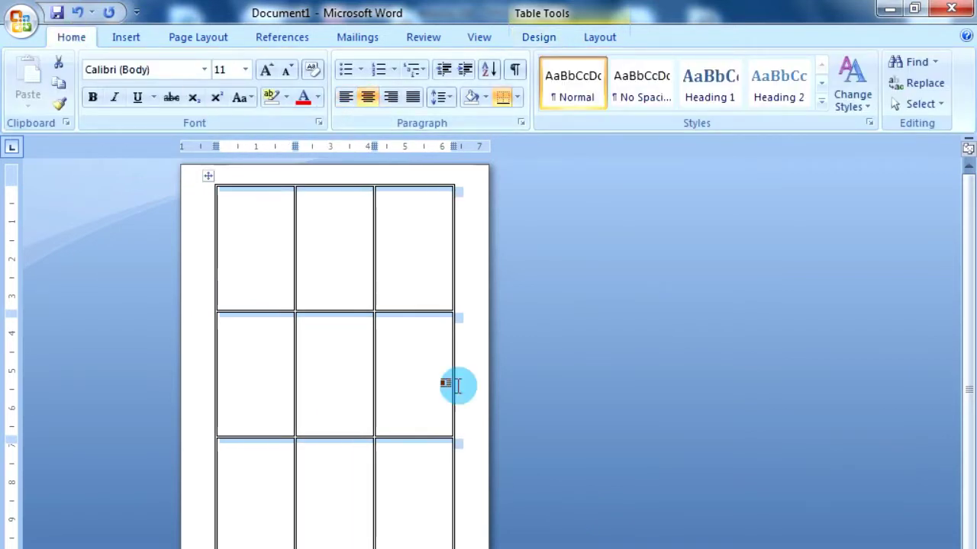
{"action": "left_click", "coordinate": [470, 397]}
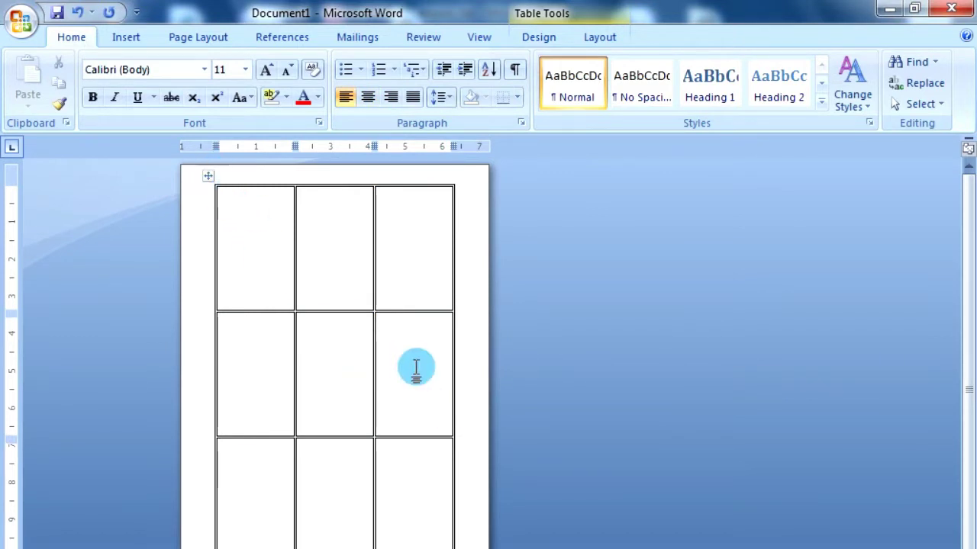
Place the cursor in the top-left card cell and pick the Rectangle shape
{"action": "left_click", "coordinate": [248, 244]}
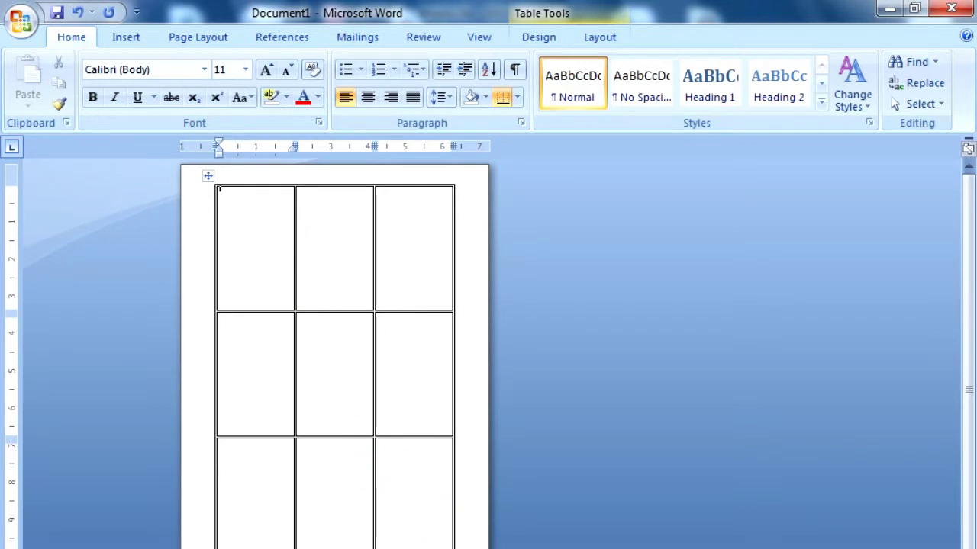
{"action": "scroll", "coordinate": [488, 343], "scroll_direction": "up", "scroll_amount": 2}
{"action": "scroll", "coordinate": [489, 344], "scroll_direction": "up", "scroll_amount": 2}
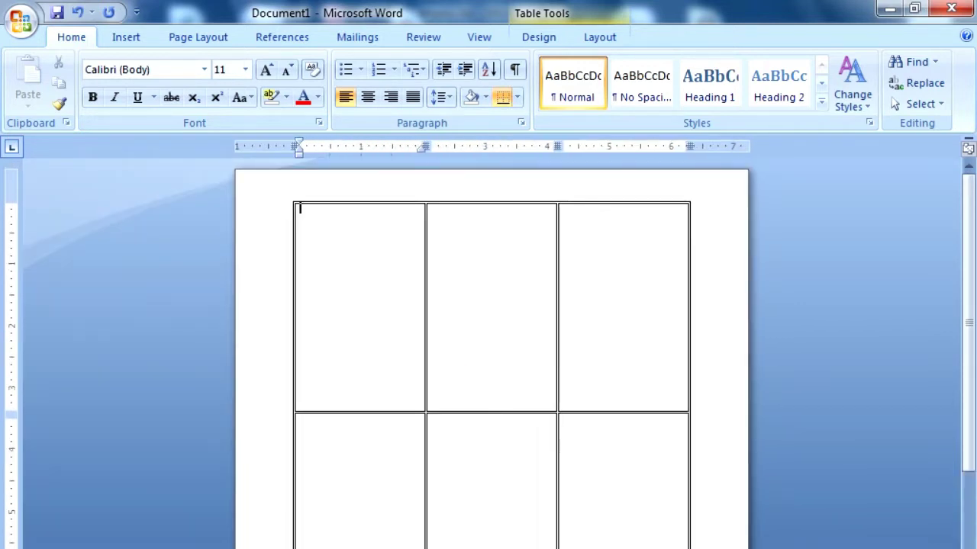
{"action": "scroll", "coordinate": [488, 343], "scroll_direction": "up", "scroll_amount": 2}
{"action": "scroll", "coordinate": [488, 343], "scroll_direction": "up", "scroll_amount": 3}
{"action": "scroll", "coordinate": [488, 343], "scroll_direction": "up", "scroll_amount": 1}
{"action": "scroll", "coordinate": [320, 482], "scroll_direction": "down", "scroll_amount": 1}
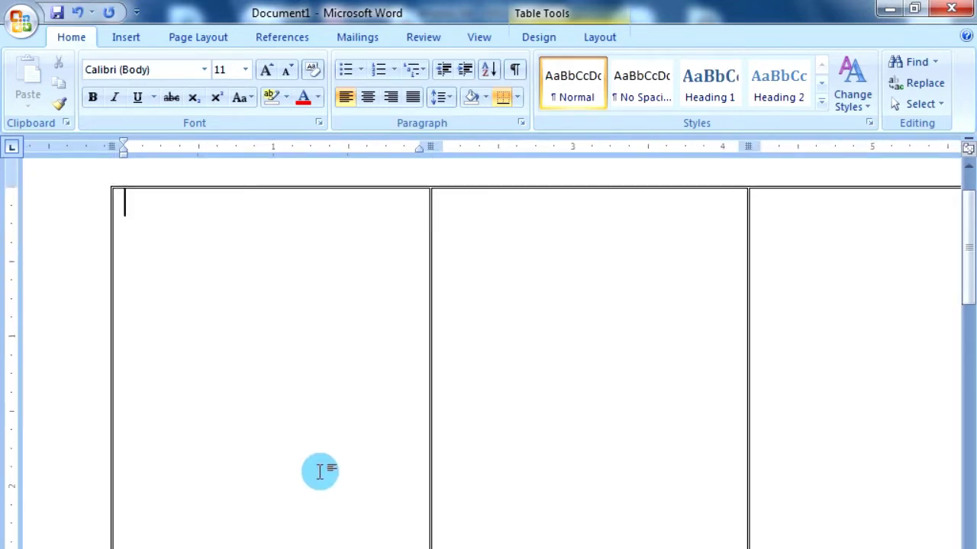
{"action": "left_click", "coordinate": [126, 38]}
{"action": "left_click", "coordinate": [255, 83]}
{"action": "left_click", "coordinate": [293, 144]}
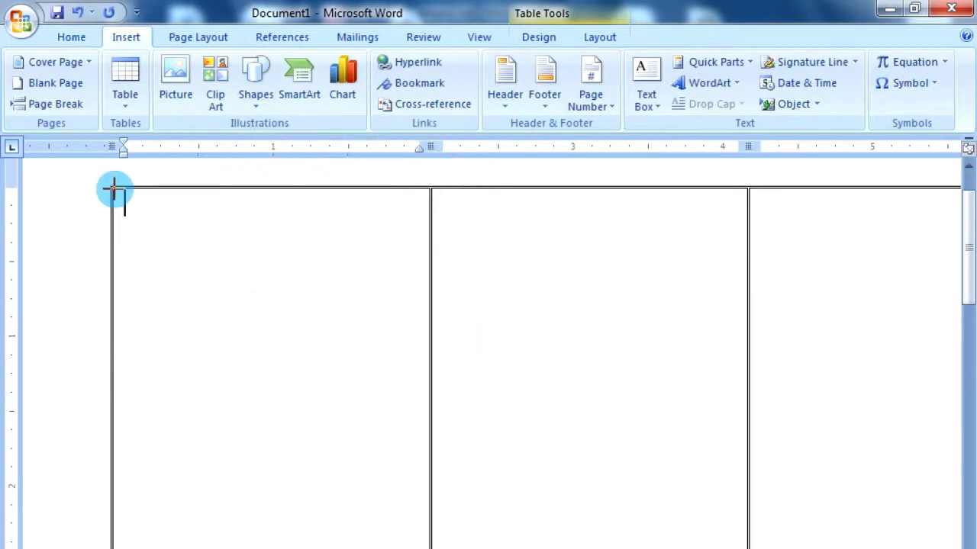
Draw a rectangle across the top of the first card and fill it dark navy blue
{"action": "left_click_drag", "start_coordinate": [112, 188], "coordinate": [432, 244]}
{"action": "left_click", "coordinate": [388, 82]}
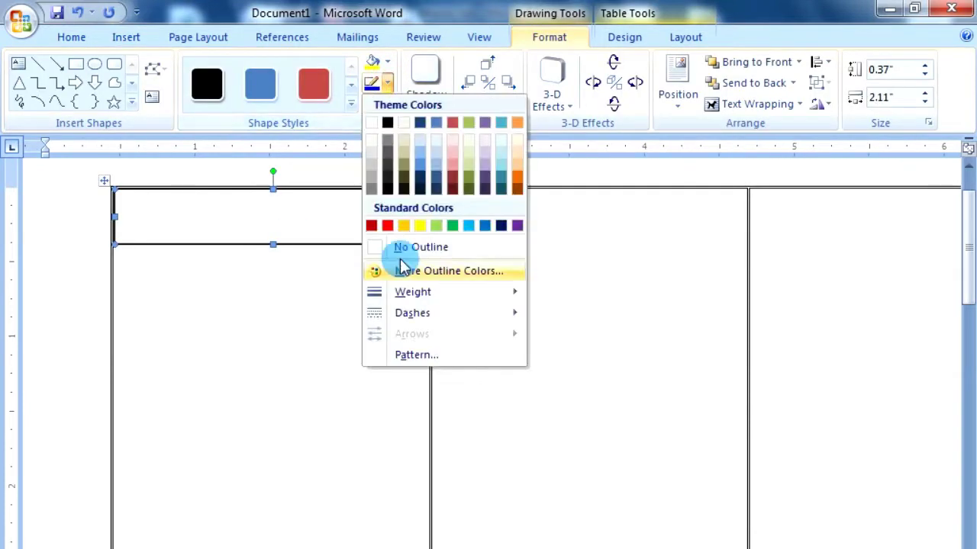
{"action": "left_click", "coordinate": [387, 65]}
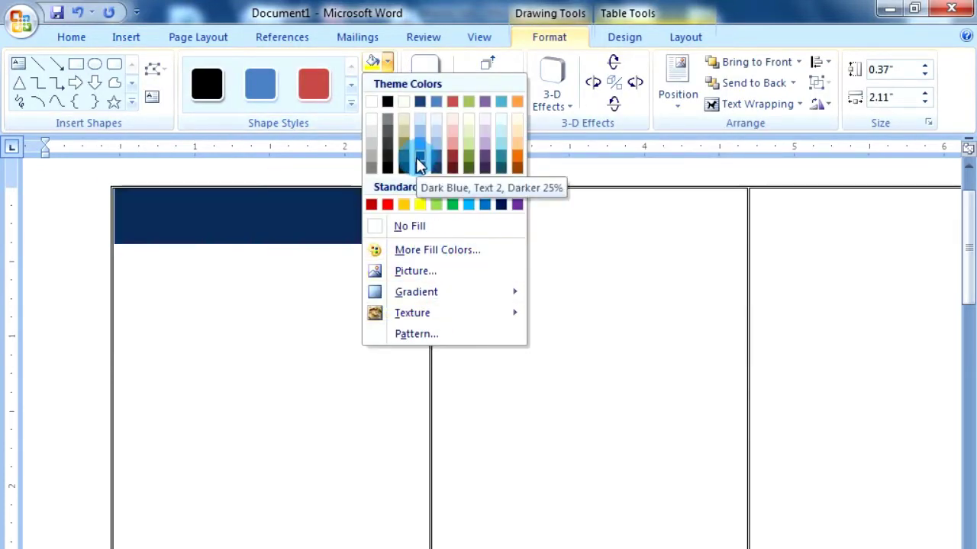
{"action": "left_click", "coordinate": [419, 158]}
Copy and paste the navy rectangle, giving the duplicate a navy fill
{"action": "right_click", "coordinate": [316, 222]}
{"action": "mouse_move", "coordinate": [365, 344]}
{"action": "left_click", "coordinate": [239, 288]}
{"action": "key", "text": "ctrl+c"}
{"action": "key", "text": "ctrl+v"}
{"action": "left_click", "coordinate": [387, 64]}
{"action": "left_click", "coordinate": [419, 158]}
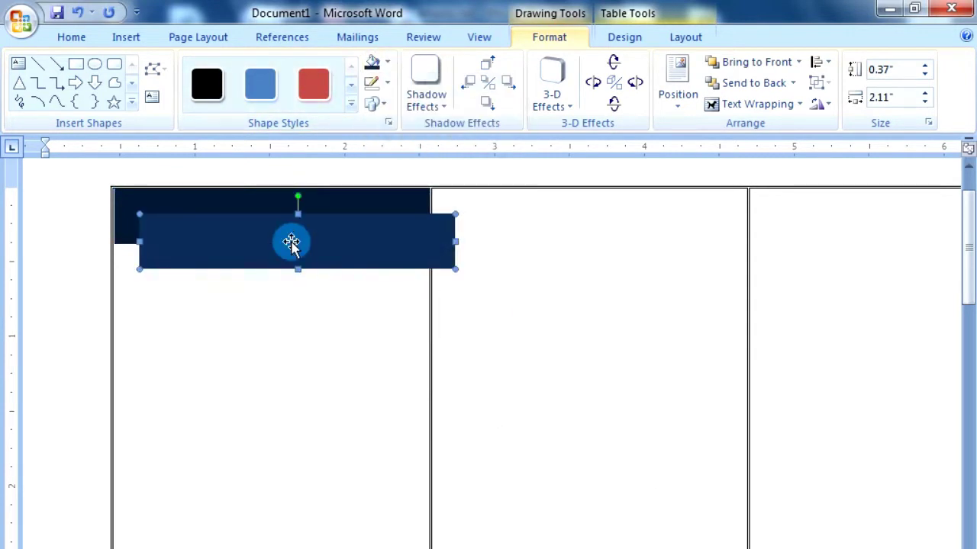
Move the banner to the first cell's top edge and trim it to a 0.37-inch height
{"action": "left_click_drag", "start_coordinate": [252, 245], "coordinate": [254, 245]}
{"action": "right_click", "coordinate": [331, 230]}
{"action": "left_click_drag", "start_coordinate": [321, 231], "coordinate": [359, 195]}
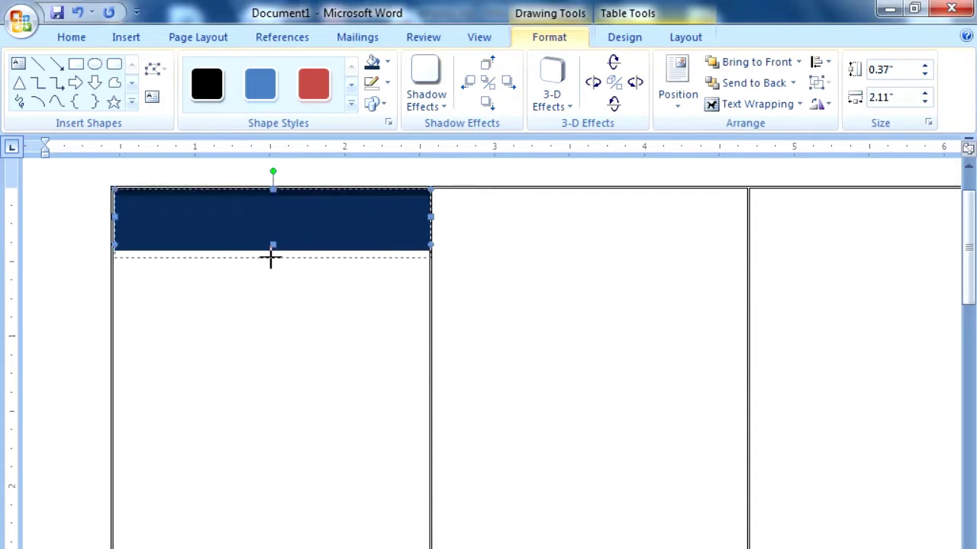
{"action": "left_click_drag", "start_coordinate": [270, 259], "coordinate": [270, 258]}
{"action": "left_click", "coordinate": [246, 229]}
Change the navy banner's stacking order through its Order options
{"action": "right_click", "coordinate": [316, 229]}
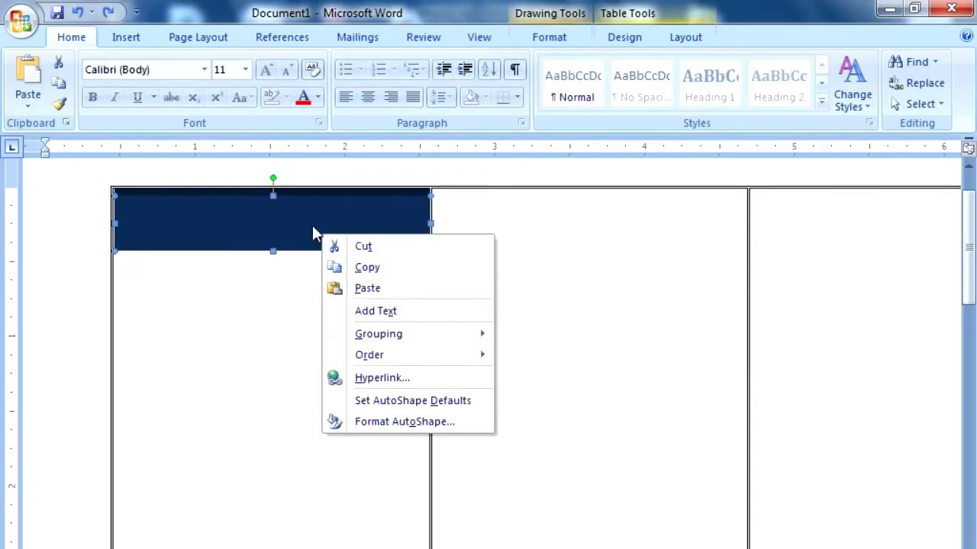
{"action": "mouse_move", "coordinate": [447, 355]}
{"action": "left_click", "coordinate": [578, 384]}
{"action": "left_click", "coordinate": [277, 241]}
{"action": "right_click", "coordinate": [278, 241]}
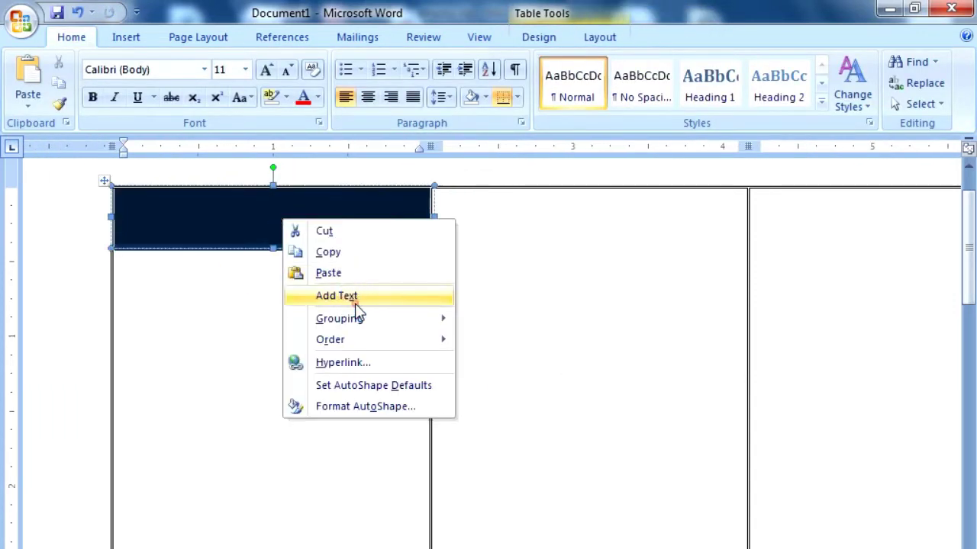
Add 'Best YouTube Channel' to the navy banner in white, bold, centred 14 pt text
{"action": "left_click", "coordinate": [322, 299]}
{"action": "left_click", "coordinate": [71, 37]}
{"action": "left_click", "coordinate": [318, 97]}
{"action": "left_click", "coordinate": [308, 159]}
{"action": "type", "text": "Best Y"}
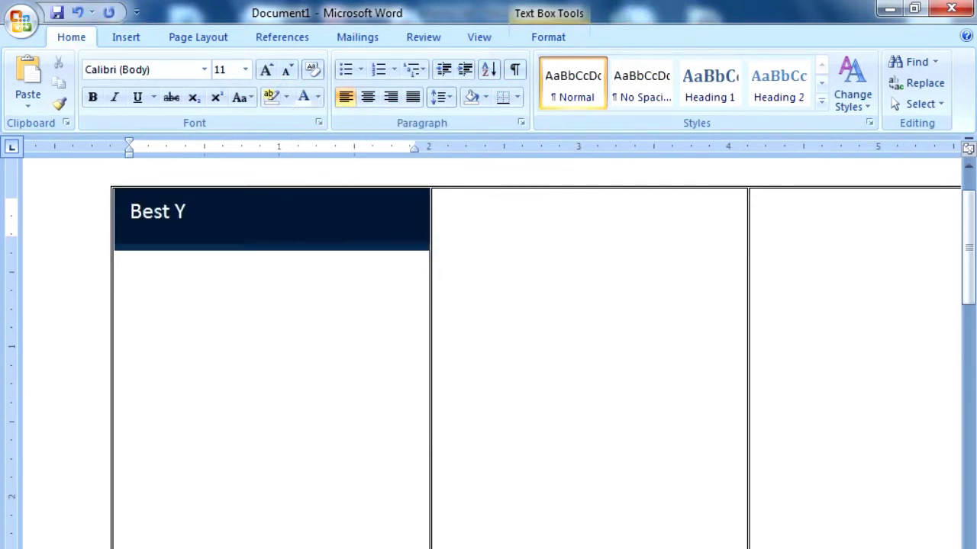
{"action": "type", "text": "annel"}
{"action": "key", "text": "ctrl+a"}
{"action": "key", "text": "ctrl+b"}
{"action": "key", "text": "ctrl+e"}
{"action": "key", "text": "ctrl+shift+period"}
{"action": "key", "text": "ctrl+shift+period"}
{"action": "left_click", "coordinate": [290, 279]}
{"action": "left_click", "coordinate": [191, 213]}
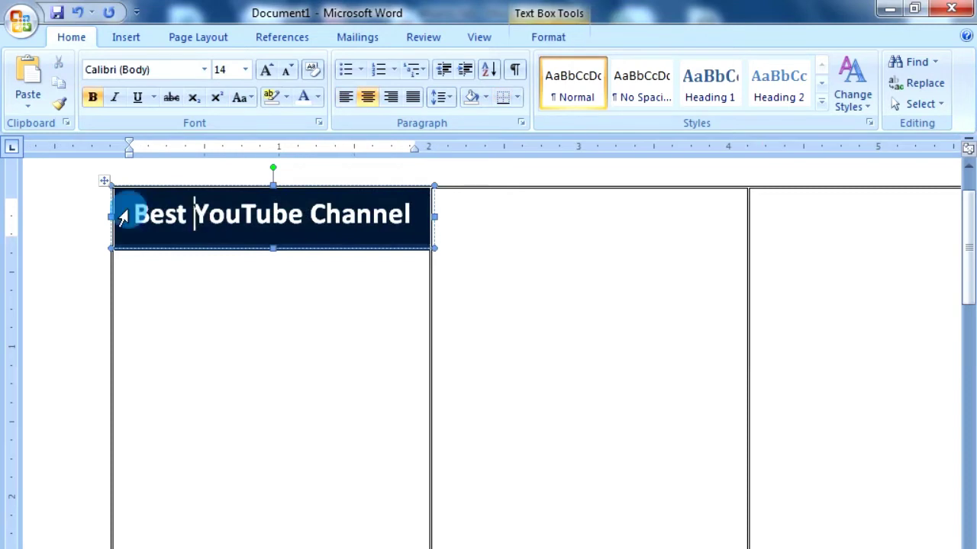
Switch to object selection and select the banner box
{"action": "right_click", "coordinate": [233, 247]}
{"action": "left_click", "coordinate": [259, 541]}
{"action": "left_click", "coordinate": [919, 104]}
{"action": "left_click", "coordinate": [815, 148]}
{"action": "right_click", "coordinate": [255, 290]}
{"action": "left_click", "coordinate": [900, 107]}
{"action": "left_click", "coordinate": [900, 107]}
{"action": "left_click", "coordinate": [911, 106]}
{"action": "left_click", "coordinate": [835, 148]}
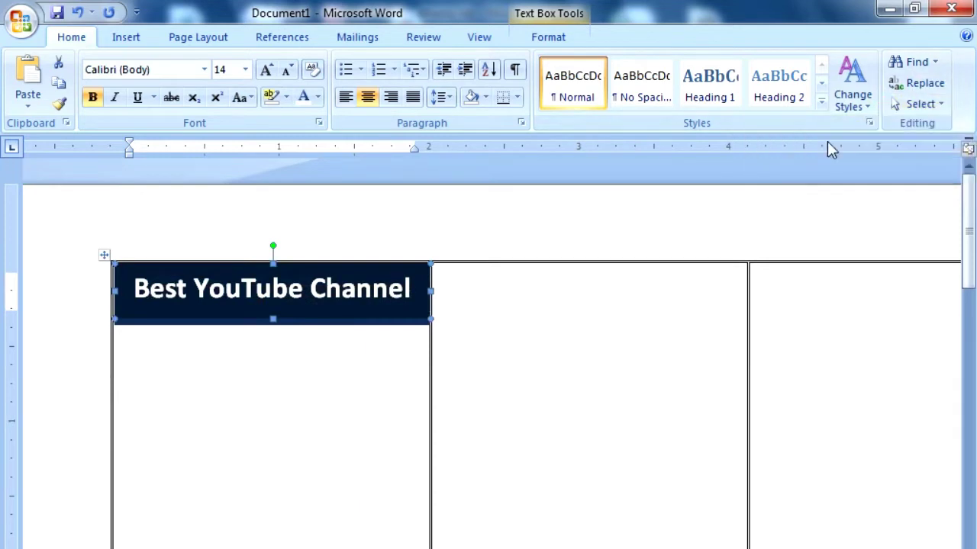
{"action": "left_click", "coordinate": [395, 375]}
Group the banner shape together with its text
{"action": "right_click", "coordinate": [382, 288]}
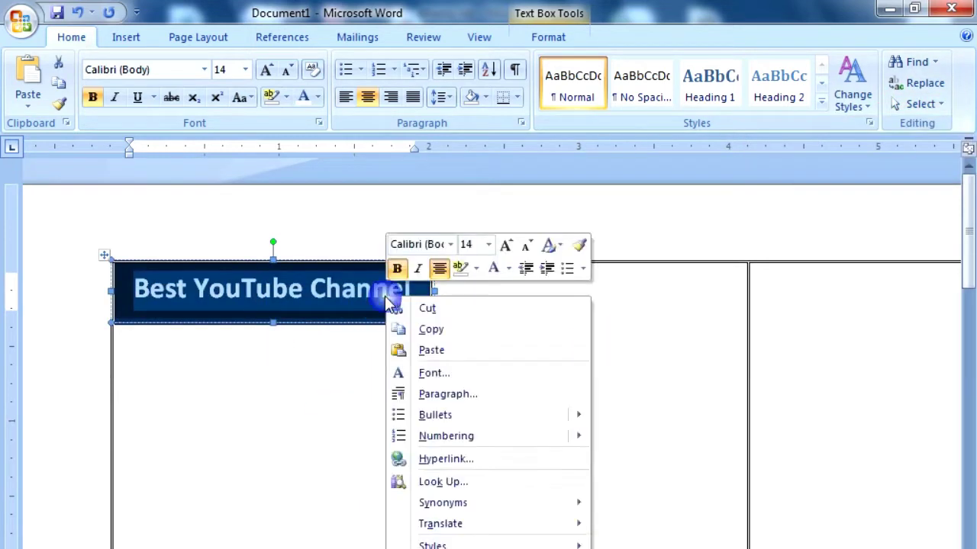
{"action": "left_click", "coordinate": [898, 107]}
{"action": "left_click", "coordinate": [170, 278]}
{"action": "right_click", "coordinate": [116, 330]}
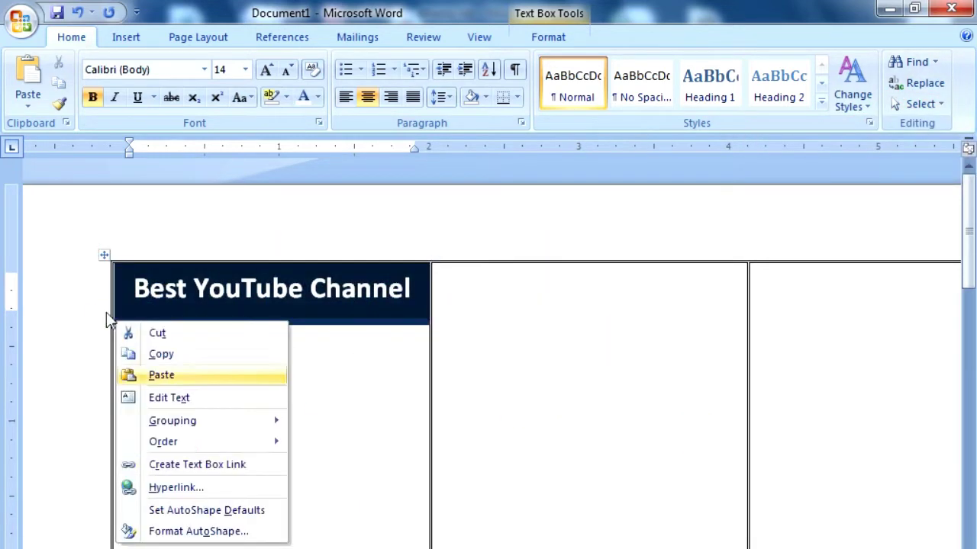
{"action": "left_click", "coordinate": [404, 323]}
{"action": "right_click", "coordinate": [402, 323]}
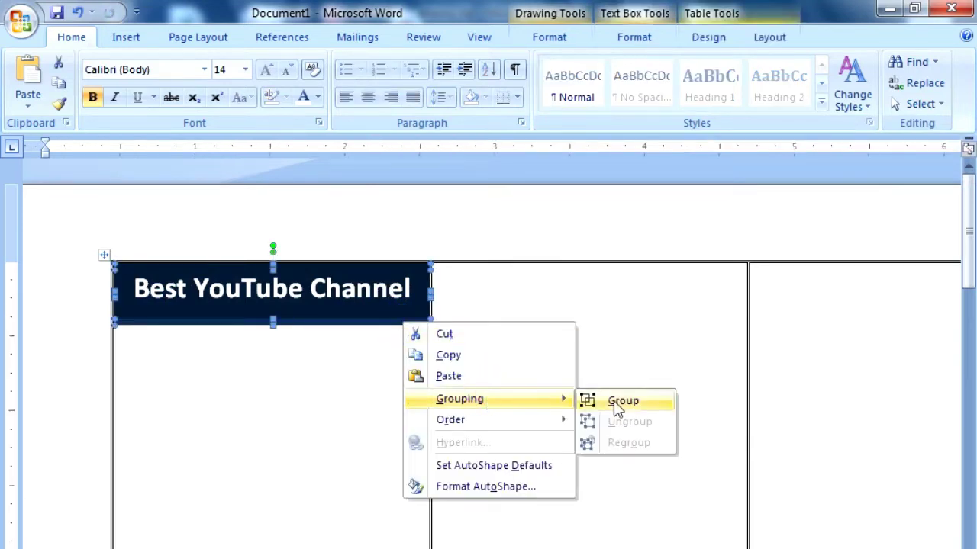
{"action": "left_click", "coordinate": [610, 403]}
{"action": "key", "text": "ctrl+z"}
Copy and paste the grouped banner, move the duplicate to the card's bottom and make it taller
{"action": "scroll", "coordinate": [540, 367], "scroll_direction": "down", "scroll_amount": 2}
{"action": "right_click", "coordinate": [321, 245]}
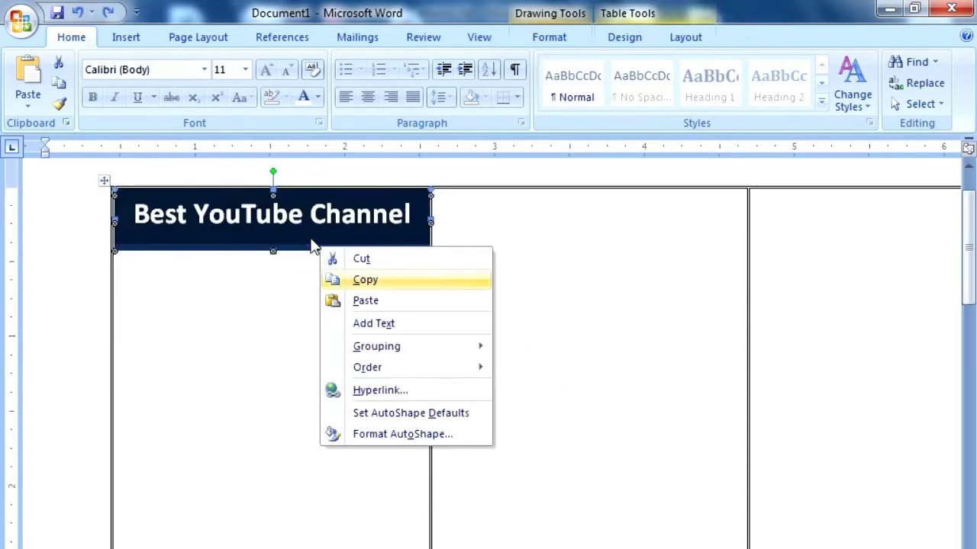
{"action": "left_click", "coordinate": [387, 281]}
{"action": "key", "text": "ctrl+v"}
{"action": "scroll", "coordinate": [327, 414], "scroll_direction": "down", "scroll_amount": 2}
{"action": "scroll", "coordinate": [328, 414], "scroll_direction": "up", "scroll_amount": 2}
{"action": "left_click_drag", "start_coordinate": [355, 336], "coordinate": [348, 435]}
{"action": "scroll", "coordinate": [347, 358], "scroll_direction": "down", "scroll_amount": 2}
{"action": "left_click_drag", "start_coordinate": [327, 513], "coordinate": [329, 514]}
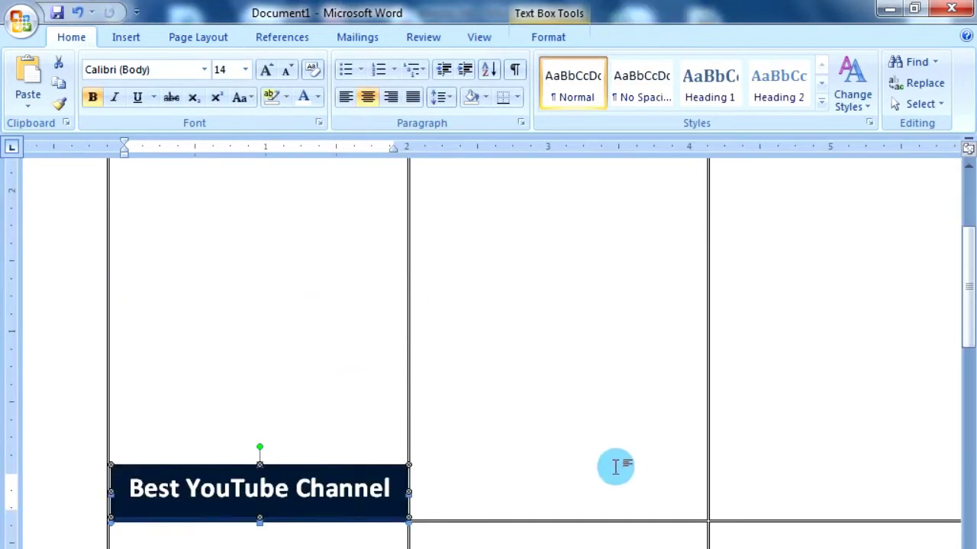
{"action": "right_click", "coordinate": [260, 486]}
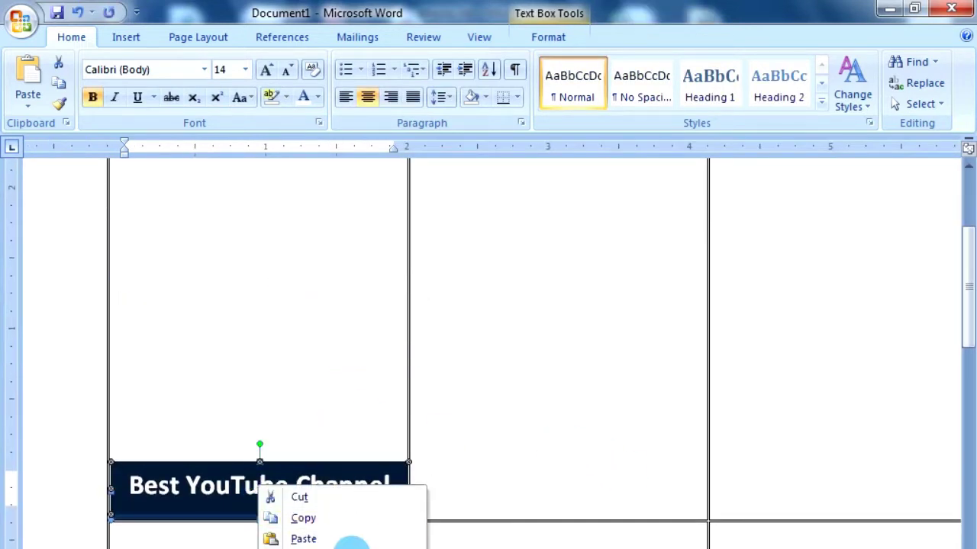
{"action": "left_click", "coordinate": [216, 499]}
{"action": "left_click", "coordinate": [338, 429]}
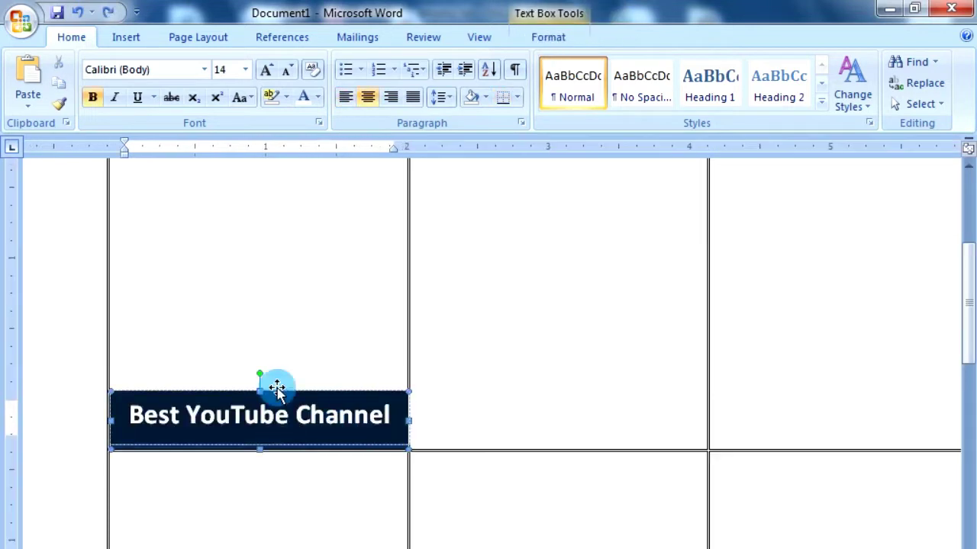
{"action": "left_click_drag", "start_coordinate": [261, 390], "coordinate": [259, 318]}
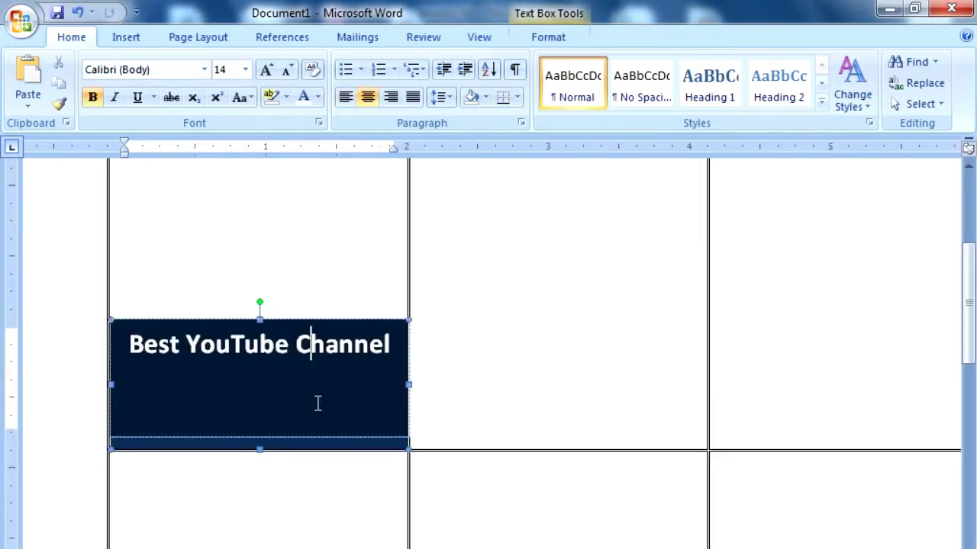
{"action": "left_click", "coordinate": [125, 36]}
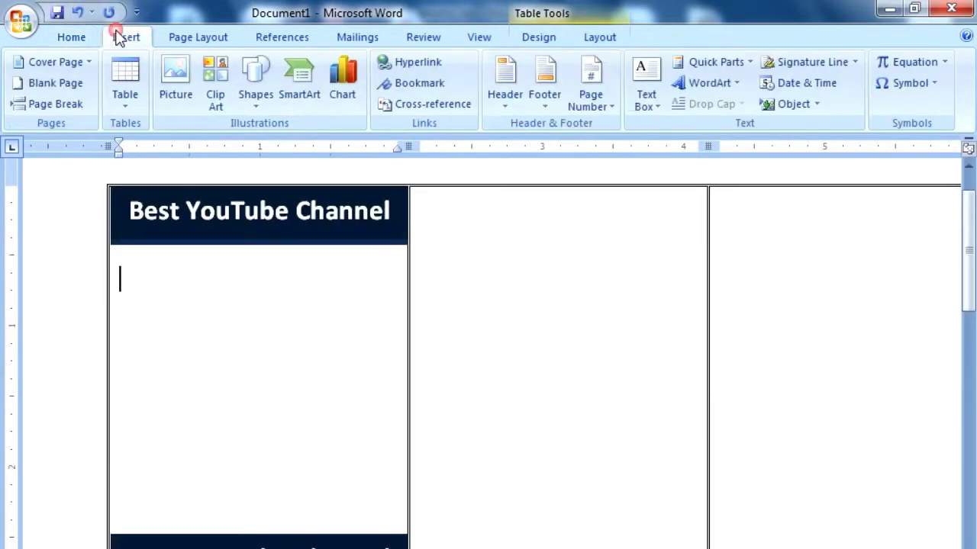
Insert a text box holding the desktop logo picture, shrunk to fit the logo
{"action": "left_click", "coordinate": [645, 96]}
{"action": "left_click", "coordinate": [632, 218]}
{"action": "type", "text": "s"}
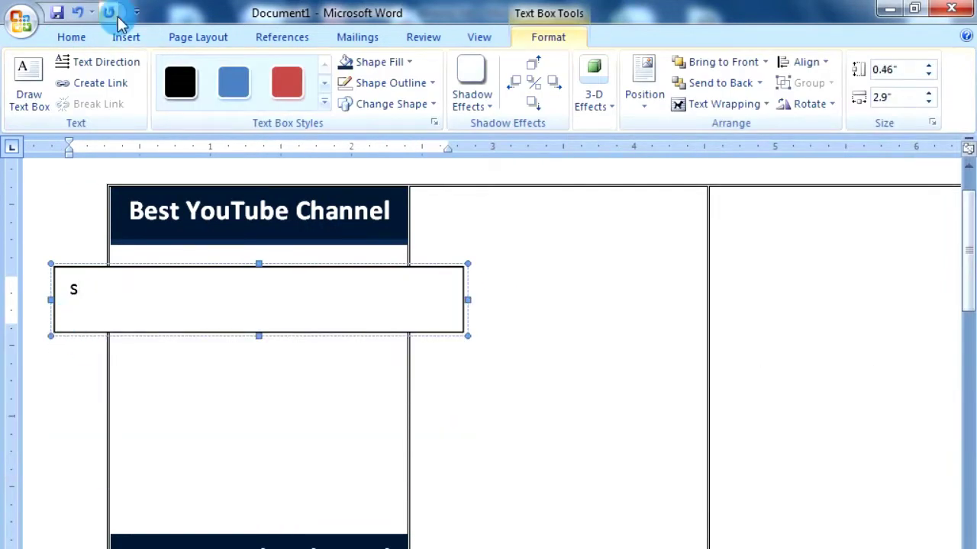
{"action": "left_click", "coordinate": [126, 37]}
{"action": "left_click", "coordinate": [174, 82]}
{"action": "left_click", "coordinate": [65, 170]}
{"action": "double_click", "coordinate": [267, 351]}
{"action": "left_click_drag", "start_coordinate": [279, 441], "coordinate": [183, 374]}
{"action": "left_click", "coordinate": [101, 351]}
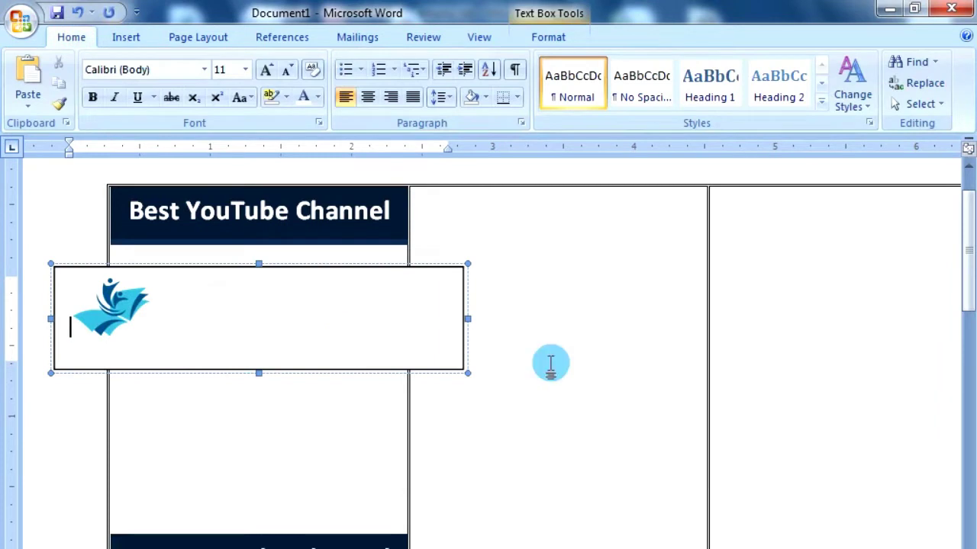
{"action": "left_click_drag", "start_coordinate": [465, 372], "coordinate": [152, 343]}
{"action": "left_click", "coordinate": [148, 338]}
Draw a text box beside the logo with bold, larger TUTOR PRATIK and size-8 Enhance Your Skill
{"action": "left_click_drag", "start_coordinate": [308, 266], "coordinate": [417, 348]}
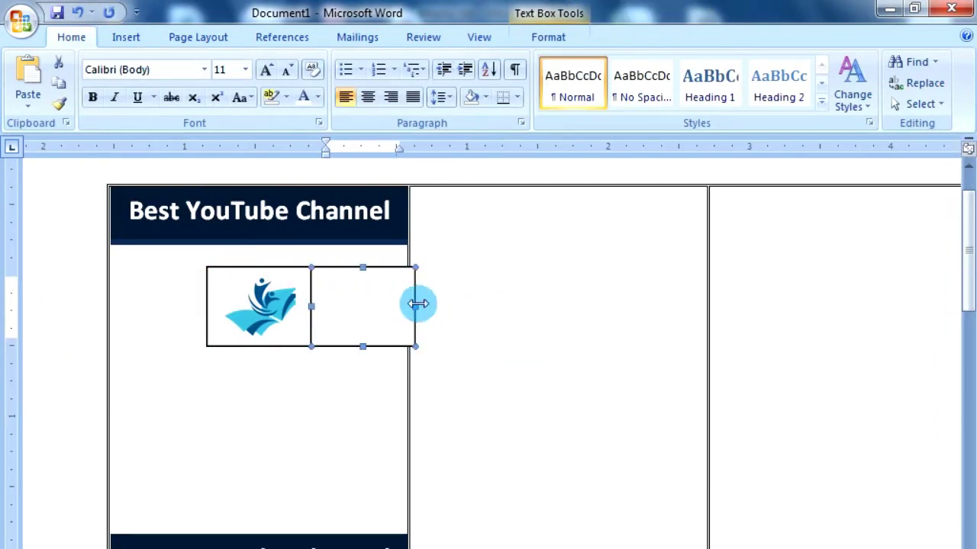
{"action": "left_click_drag", "start_coordinate": [415, 307], "coordinate": [511, 307]}
{"action": "left_click", "coordinate": [349, 301]}
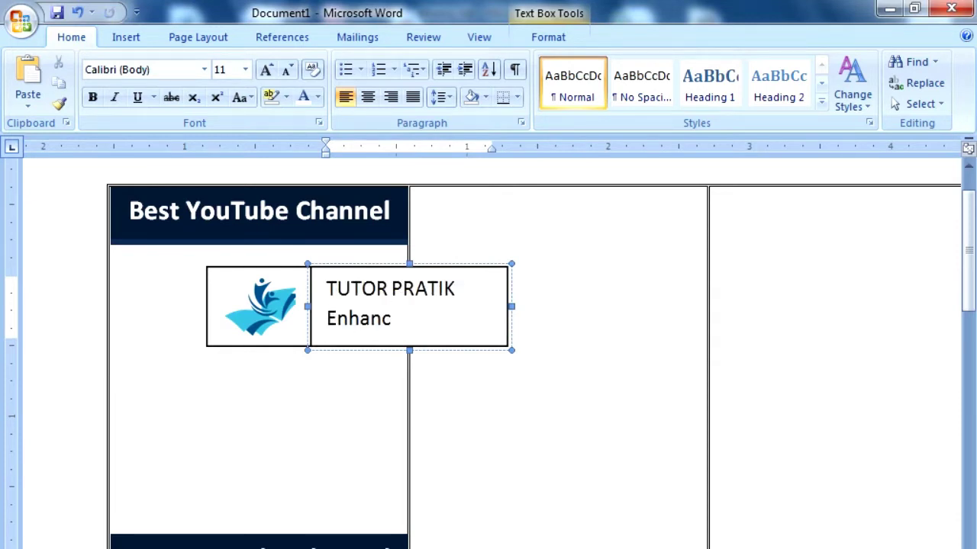
{"action": "left_click_drag", "start_coordinate": [456, 288], "coordinate": [298, 283]}
{"action": "key", "text": "ctrl+b"}
{"action": "key", "text": "ctrl+shift+period"}
{"action": "left_click_drag", "start_coordinate": [485, 318], "coordinate": [328, 318]}
{"action": "key", "text": "ctrl+shift+comma"}
{"action": "key", "text": "ctrl+shift+comma"}
{"action": "key", "text": "ctrl+shift+comma"}
Nudge the logo and text box left and narrow the text box
{"action": "key", "text": "ctrl+a"}
{"action": "left_click", "coordinate": [274, 347], "text": "shift"}
{"action": "key", "text": "Left"}
{"action": "key", "text": "Left"}
{"action": "key", "text": "Left"}
{"action": "key", "text": "Left"}
{"action": "key", "text": "Left"}
{"action": "key", "text": "Left"}
{"action": "left_click", "coordinate": [355, 412]}
{"action": "mouse_move", "coordinate": [415, 306]}
{"action": "left_mouse_down"}
{"action": "mouse_move", "coordinate": [372, 306]}
{"action": "mouse_move", "coordinate": [384, 305]}
{"action": "left_mouse_up"}
Colour TUTOR PRATIK red and Enhance Your Skill orange
{"action": "triple_click", "coordinate": [298, 288]}
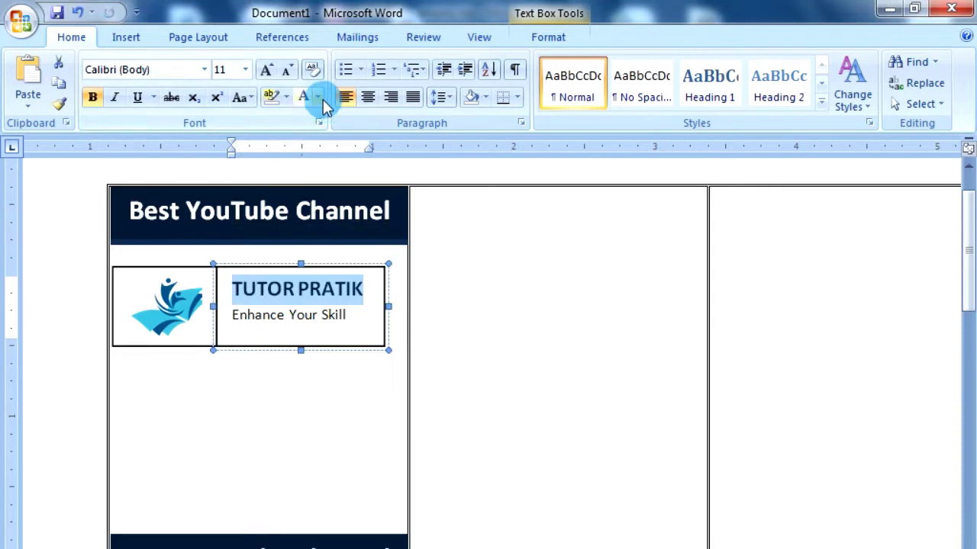
{"action": "left_click", "coordinate": [318, 97]}
{"action": "left_click", "coordinate": [318, 264]}
{"action": "triple_click", "coordinate": [221, 313]}
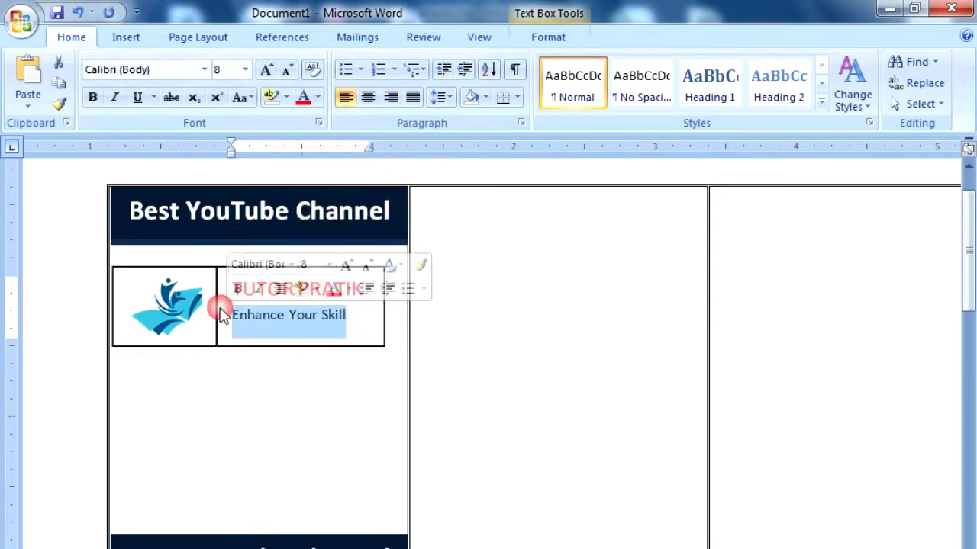
{"action": "left_click", "coordinate": [318, 97]}
{"action": "left_click", "coordinate": [448, 227]}
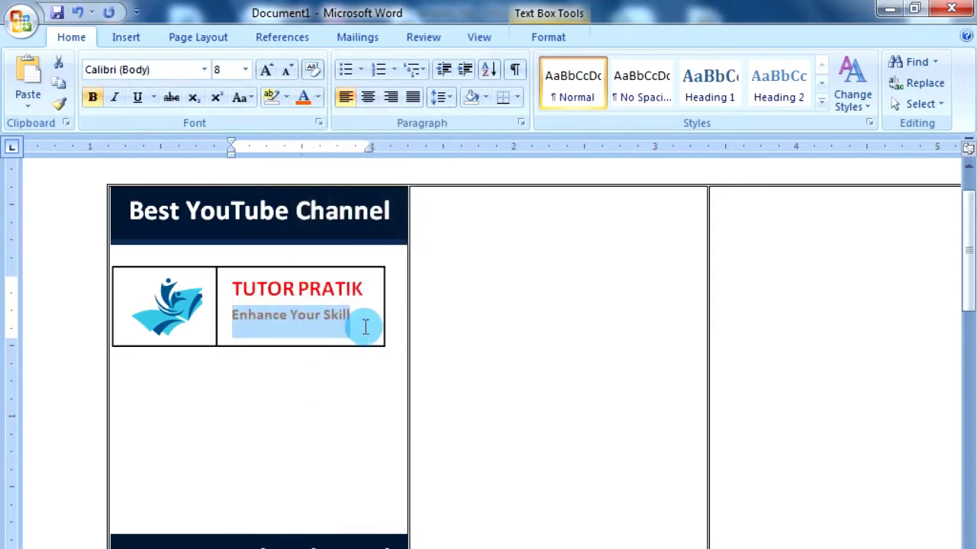
{"action": "left_click", "coordinate": [215, 316]}
Remove the fill and borders from the text box and logo box, shifting the logo slightly
{"action": "left_click", "coordinate": [538, 36]}
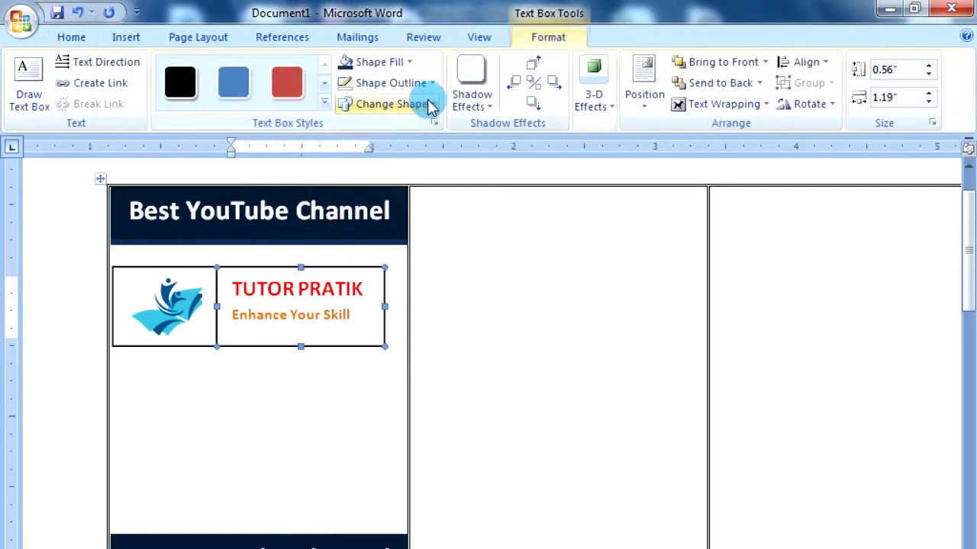
{"action": "left_click", "coordinate": [389, 61]}
{"action": "left_click", "coordinate": [374, 227]}
{"action": "left_click", "coordinate": [391, 83]}
{"action": "left_click", "coordinate": [391, 252]}
{"action": "left_click", "coordinate": [190, 268]}
{"action": "left_click", "coordinate": [391, 82]}
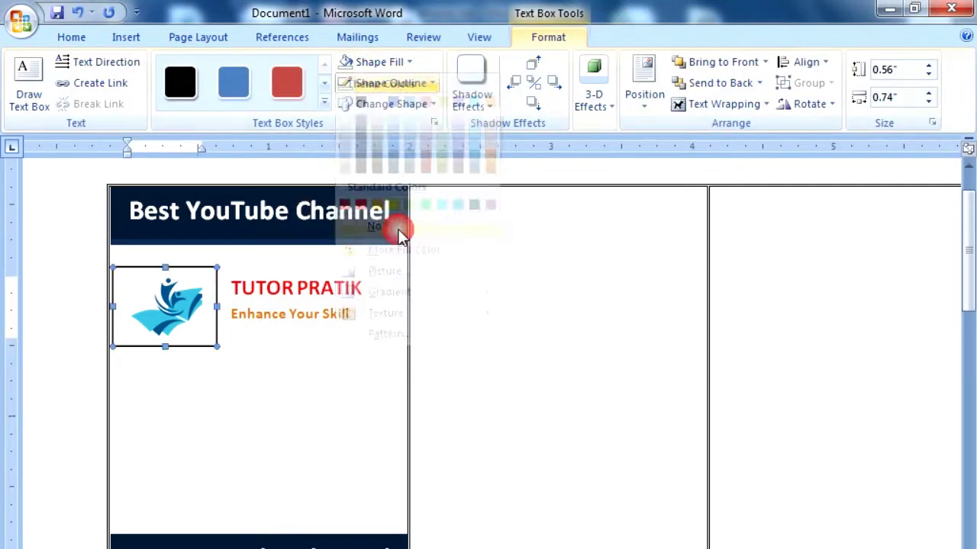
{"action": "left_click", "coordinate": [394, 250]}
{"action": "left_click_drag", "start_coordinate": [193, 267], "coordinate": [209, 262]}
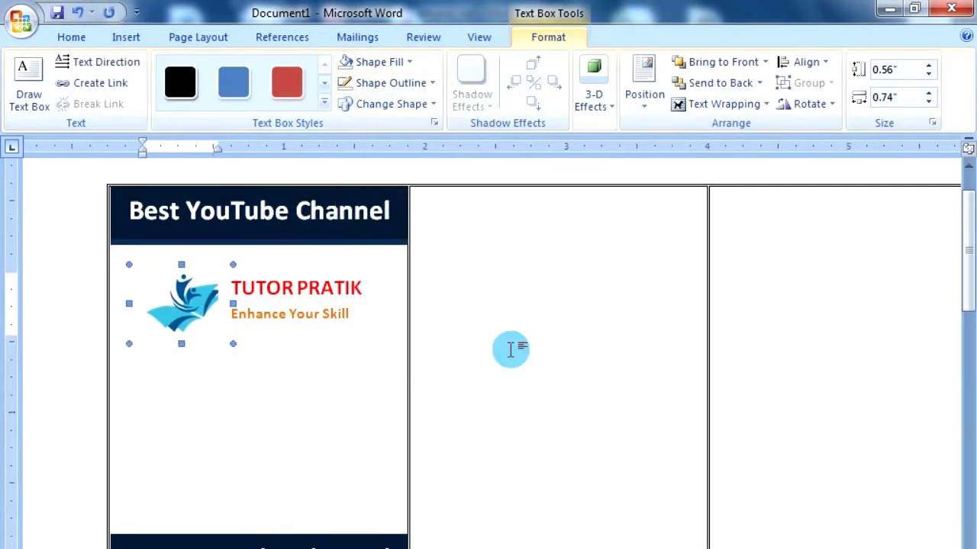
{"action": "left_click", "coordinate": [316, 267], "text": "shift"}
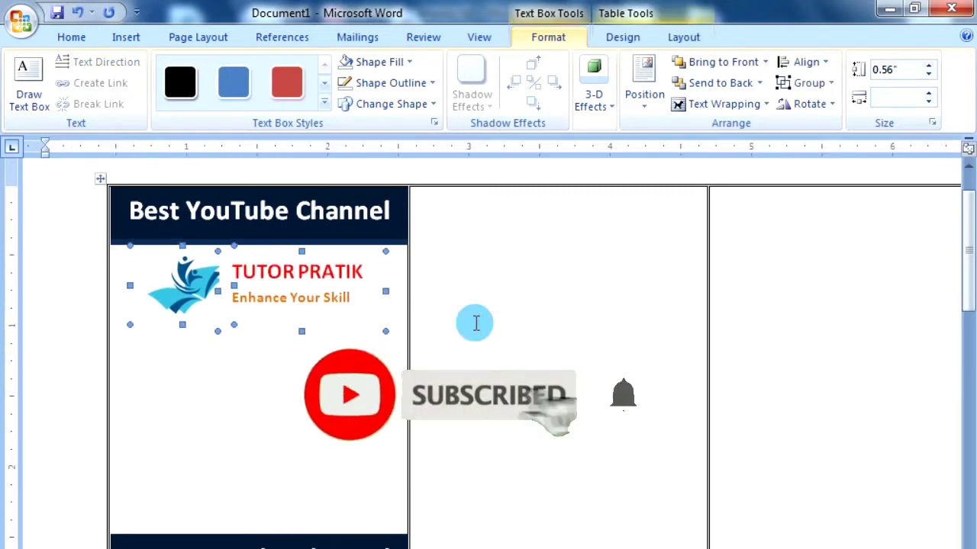
Apply the blue style and recolour TUTOR PRATIK dark blue, then place the cursor below the logo
{"action": "left_click", "coordinate": [387, 277]}
{"action": "key", "text": "ctrl+a"}
{"action": "left_click", "coordinate": [237, 273]}
{"action": "left_click", "coordinate": [392, 104]}
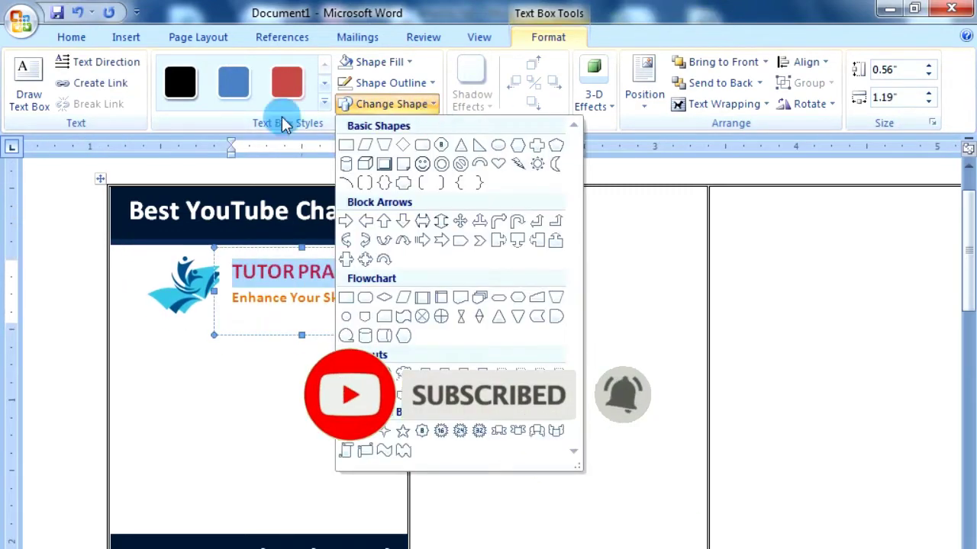
{"action": "left_click", "coordinate": [232, 82]}
{"action": "left_click", "coordinate": [120, 280]}
{"action": "left_click_drag", "start_coordinate": [233, 274], "coordinate": [324, 279]}
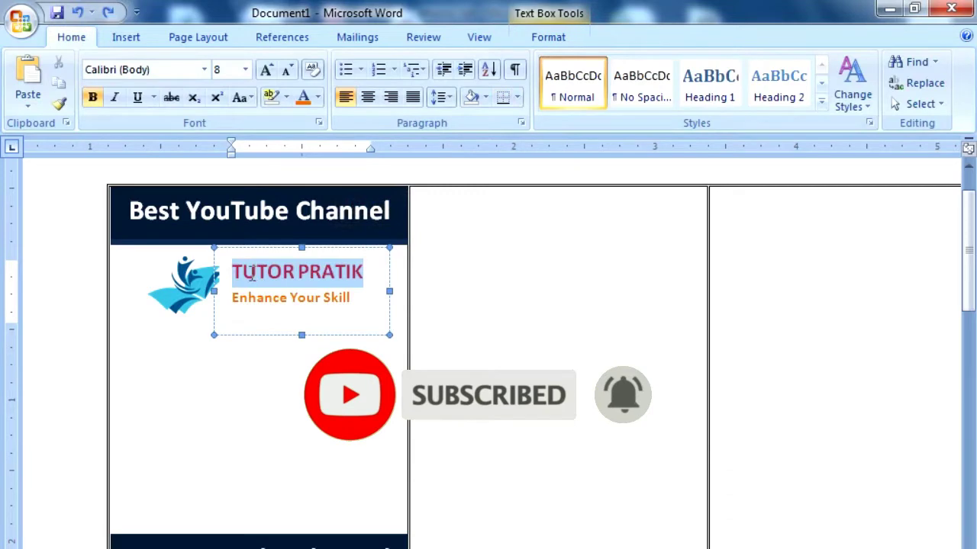
{"action": "left_click", "coordinate": [317, 97]}
{"action": "left_click", "coordinate": [433, 265]}
{"action": "left_click_drag", "start_coordinate": [232, 299], "coordinate": [351, 299]}
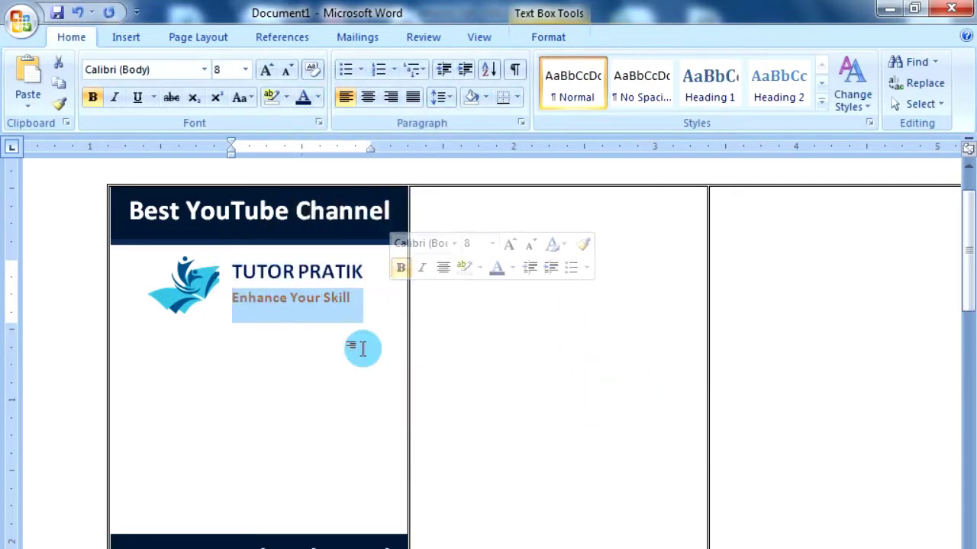
{"action": "left_click", "coordinate": [301, 393]}
{"action": "left_click", "coordinate": [126, 37]}
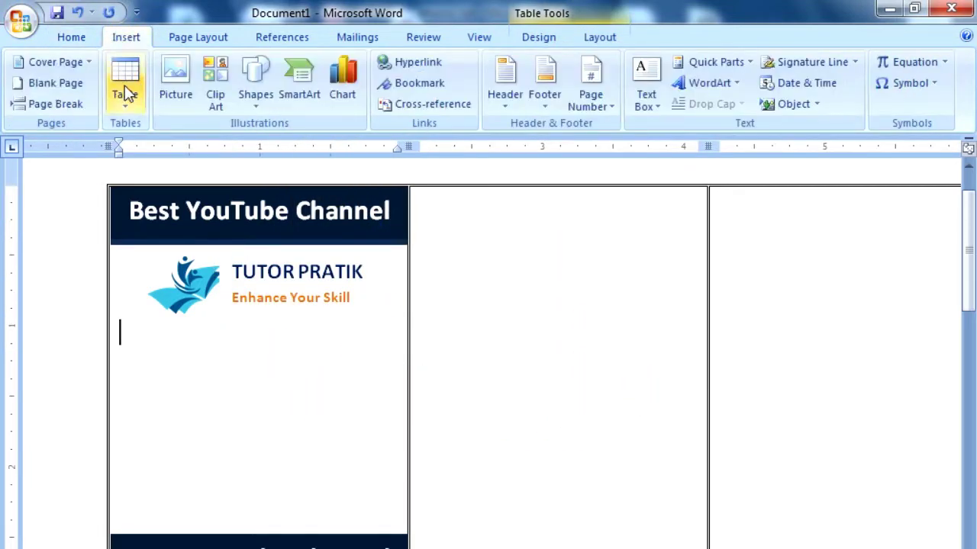
Insert a 1x1 table under the logo and set its cell width to 0.6 inches
{"action": "left_click", "coordinate": [125, 88]}
{"action": "left_click", "coordinate": [130, 134]}
{"action": "right_click", "coordinate": [115, 317]}
{"action": "left_click", "coordinate": [168, 543]}
{"action": "left_click", "coordinate": [477, 174]}
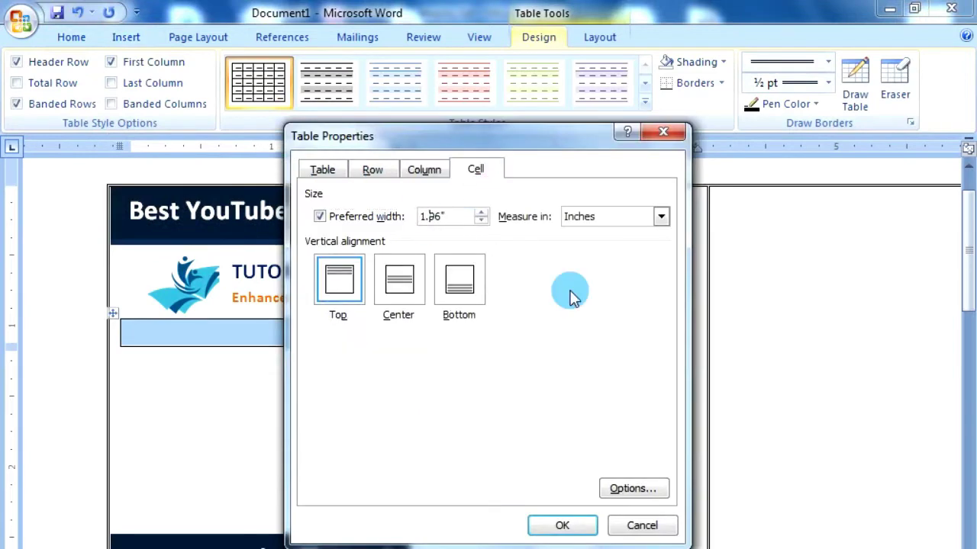
{"action": "left_click", "coordinate": [562, 525]}
Give the photo cell a fixed, taller row height
{"action": "right_click", "coordinate": [107, 314]}
{"action": "left_click", "coordinate": [168, 543]}
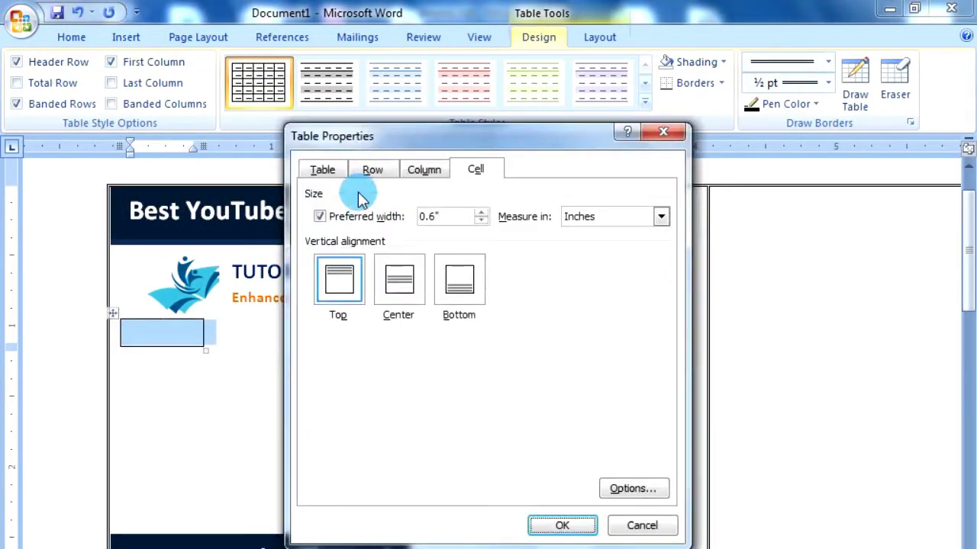
{"action": "left_click", "coordinate": [372, 169]}
{"action": "left_click", "coordinate": [337, 232]}
{"action": "key", "text": "Return"}
Set zero cell margins and Center alignment for the small photo table
{"action": "right_click", "coordinate": [112, 313]}
{"action": "left_click", "coordinate": [168, 543]}
{"action": "left_click", "coordinate": [321, 169]}
{"action": "left_click", "coordinate": [633, 486]}
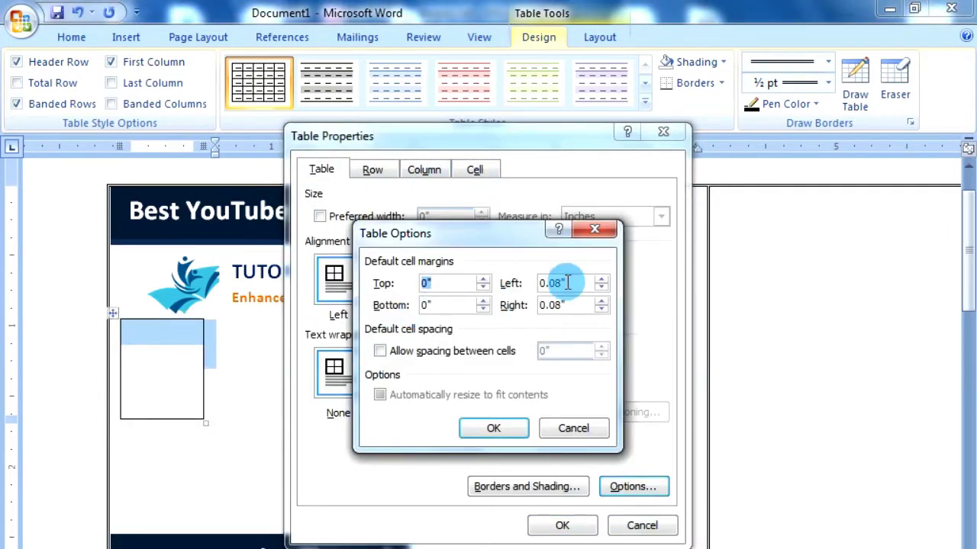
{"action": "left_click", "coordinate": [493, 428]}
{"action": "left_click", "coordinate": [562, 525]}
{"action": "left_click", "coordinate": [71, 36]}
{"action": "left_click", "coordinate": [367, 97]}
{"action": "left_click", "coordinate": [331, 367]}
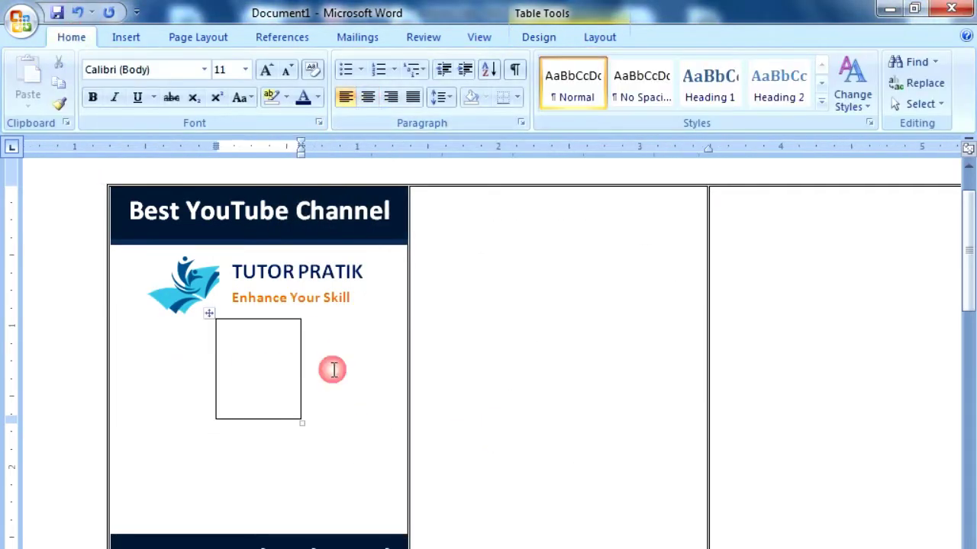
{"action": "left_click", "coordinate": [327, 397]}
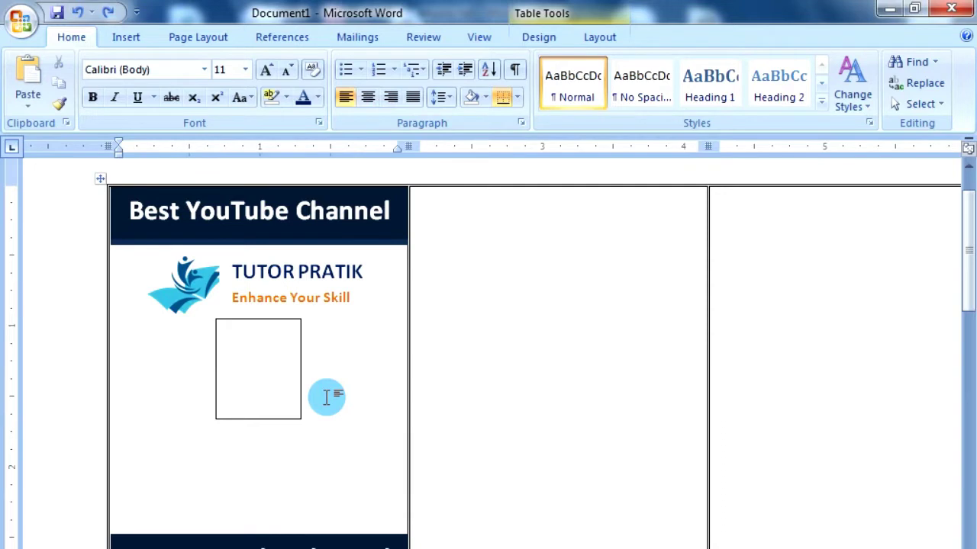
{"action": "left_click", "coordinate": [259, 460]}
Center and bold Name and Post, sizing Name 14 pt and Post 10 pt
{"action": "type", "text": "Post"}
{"action": "left_click_drag", "start_coordinate": [283, 460], "coordinate": [218, 436]}
{"action": "left_click", "coordinate": [311, 463]}
{"action": "double_click", "coordinate": [229, 443]}
{"action": "key", "text": "ctrl+shift+period"}
{"action": "double_click", "coordinate": [231, 462]}
{"action": "key", "text": "ctrl+shift+comma"}
{"action": "key", "text": "ctrl+shift+comma"}
Colour Name red and Post orange-gold
{"action": "double_click", "coordinate": [260, 437]}
{"action": "left_click", "coordinate": [317, 96]}
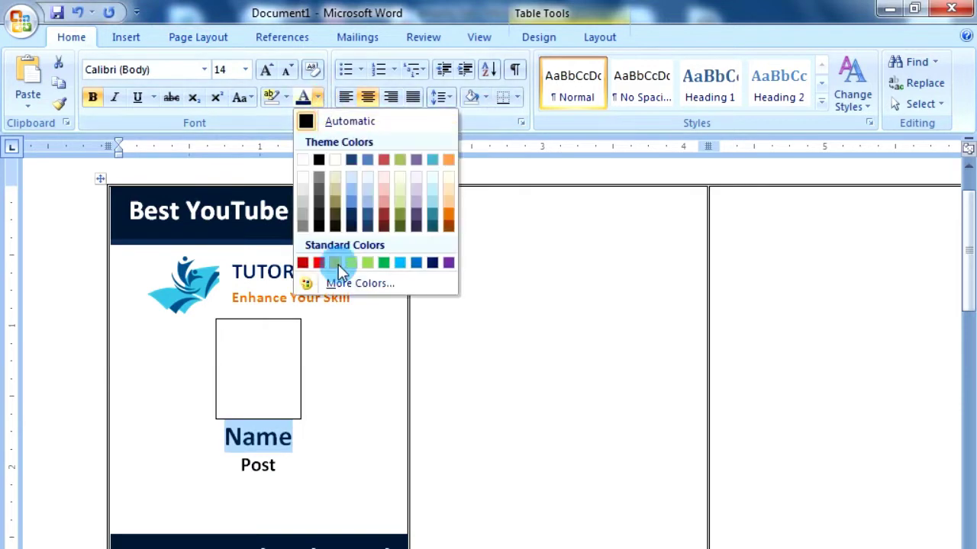
{"action": "left_click", "coordinate": [314, 262]}
{"action": "double_click", "coordinate": [263, 465]}
{"action": "left_click", "coordinate": [317, 97]}
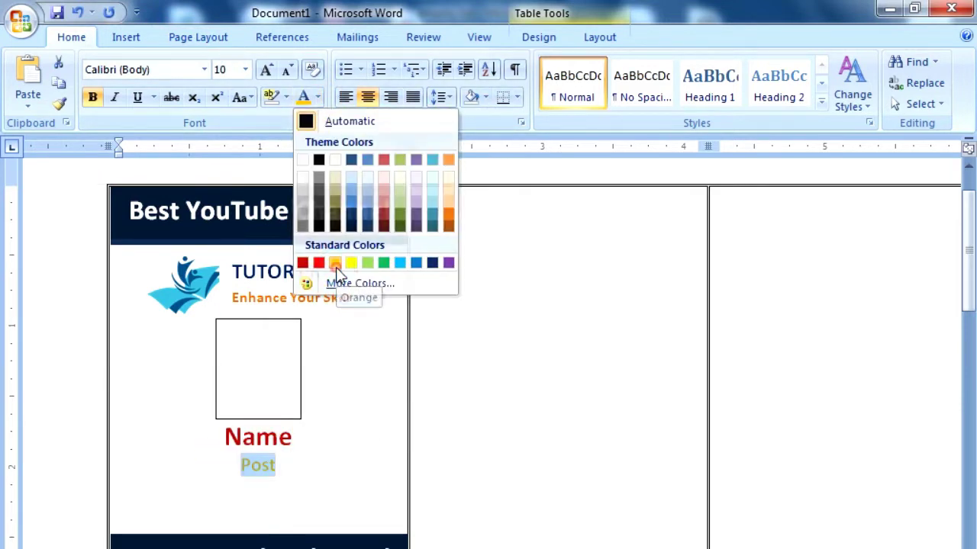
{"action": "left_click", "coordinate": [335, 267]}
Make the EMP ID, Address and Email ID lines black 8 pt text
{"action": "scroll", "coordinate": [331, 460], "scroll_direction": "down", "scroll_amount": 2}
{"action": "scroll", "coordinate": [337, 388], "scroll_direction": "down", "scroll_amount": 3}
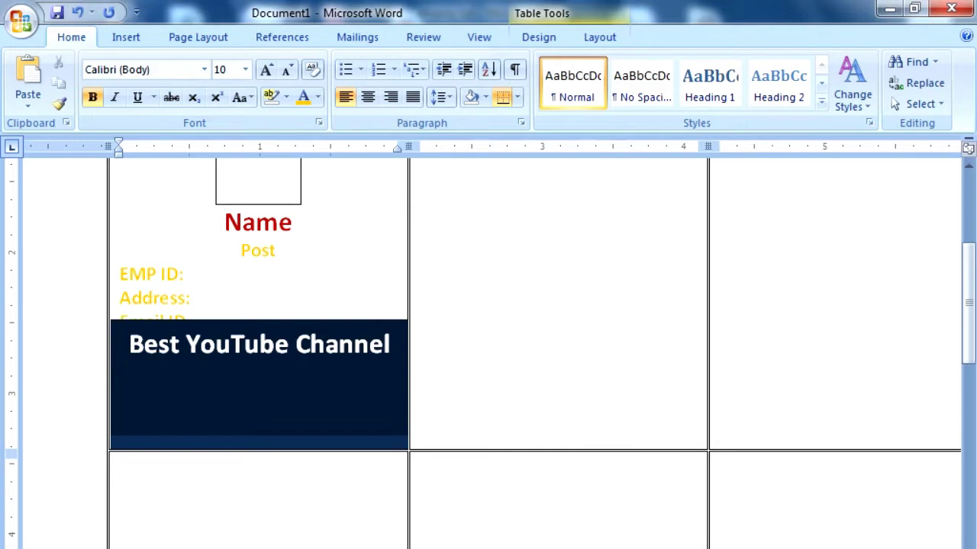
{"action": "key", "text": "shift+Up"}
{"action": "key", "text": "shift+Up"}
{"action": "key", "text": "ctrl+shift+less"}
{"action": "key", "text": "ctrl+shift+less"}
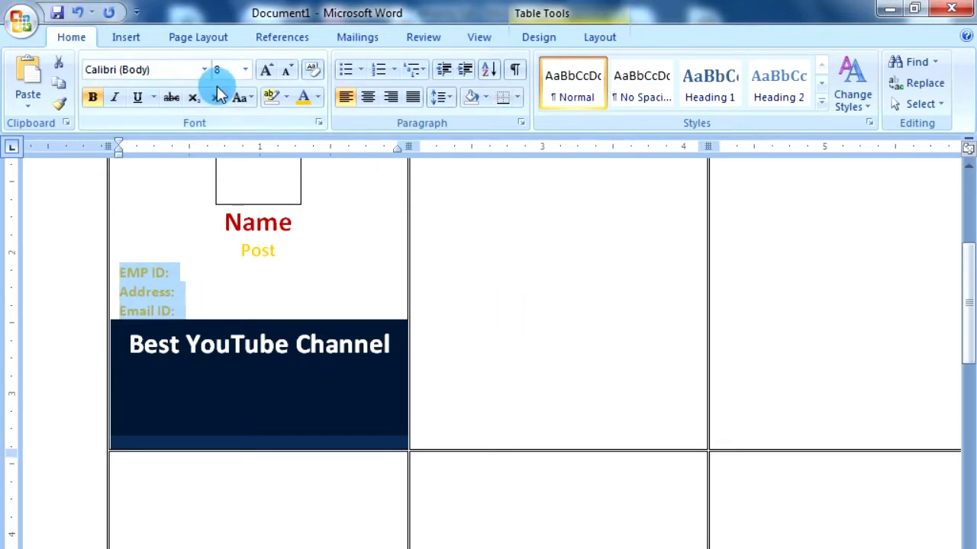
{"action": "left_click", "coordinate": [318, 97]}
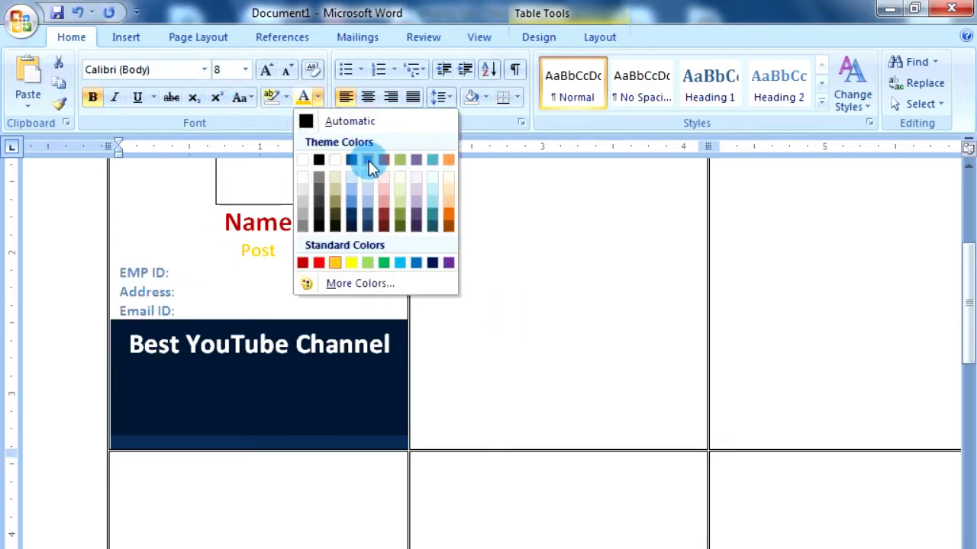
{"action": "left_click", "coordinate": [320, 158]}
{"action": "left_click", "coordinate": [233, 315]}
{"action": "left_click", "coordinate": [257, 315]}
{"action": "left_click", "coordinate": [261, 392]}
{"action": "left_click", "coordinate": [257, 315]}
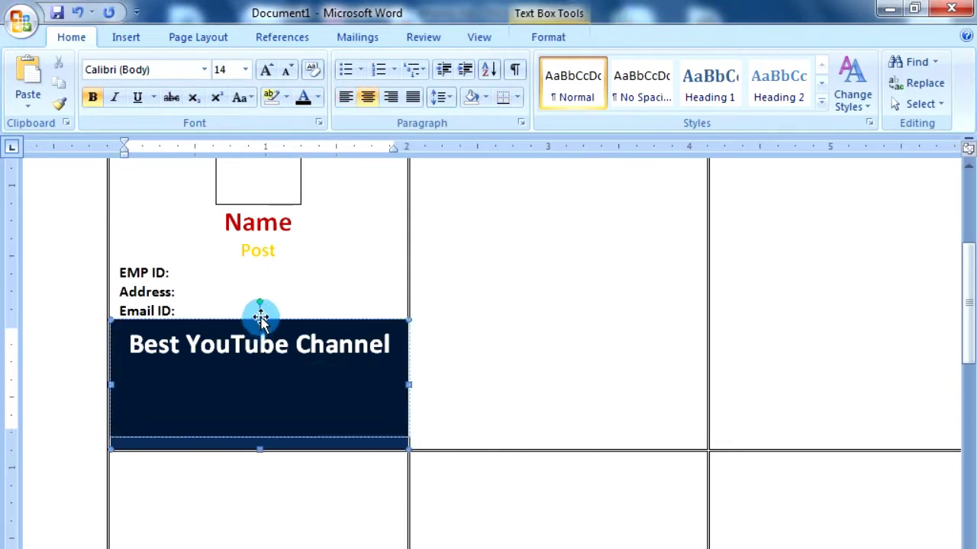
Reposition the Best YouTube Channel footer box and check its shape fill without changing it
{"action": "left_click_drag", "start_coordinate": [260, 366], "coordinate": [260, 360]}
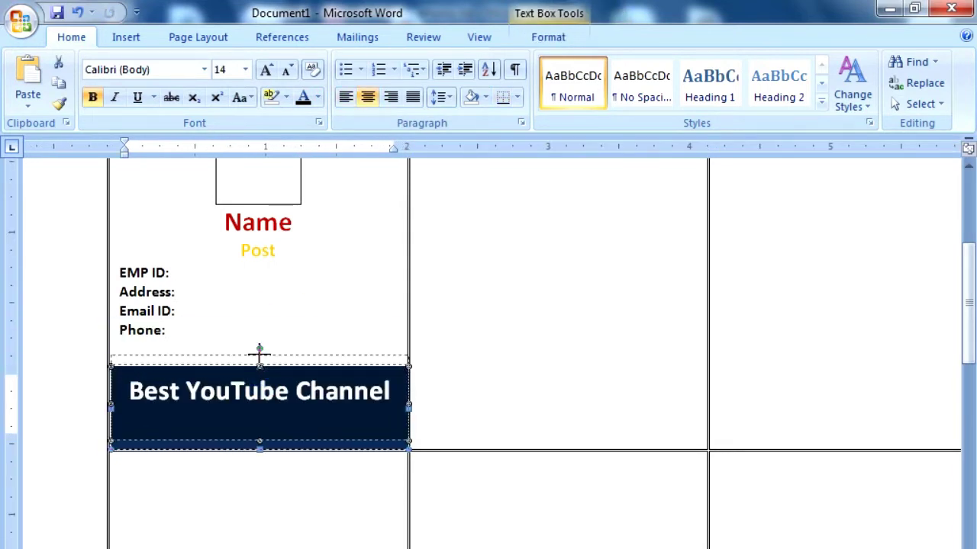
{"action": "left_click", "coordinate": [192, 331]}
{"action": "left_click", "coordinate": [207, 392]}
{"action": "right_click", "coordinate": [260, 351]}
{"action": "left_click", "coordinate": [257, 408]}
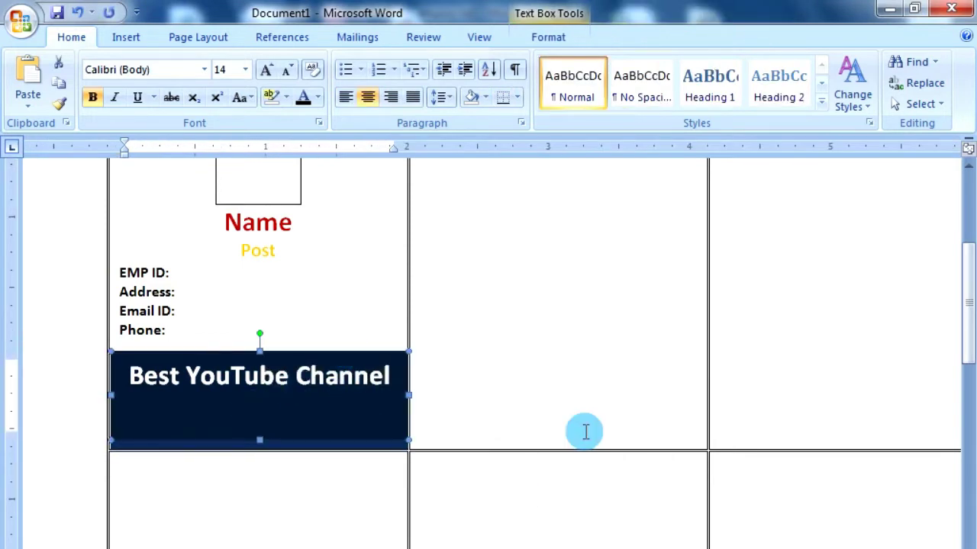
{"action": "left_click_drag", "start_coordinate": [320, 362], "coordinate": [323, 329]}
{"action": "left_click", "coordinate": [334, 374]}
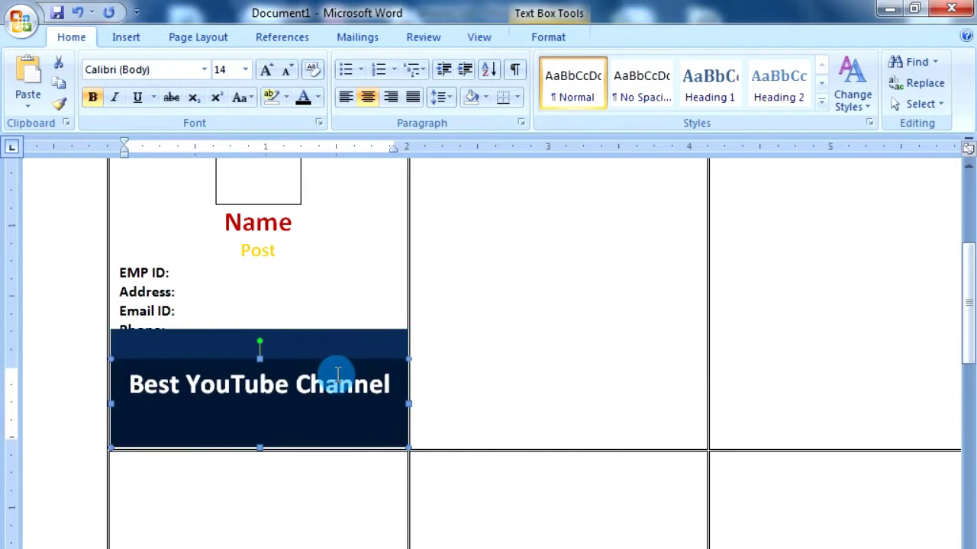
{"action": "left_click", "coordinate": [403, 366]}
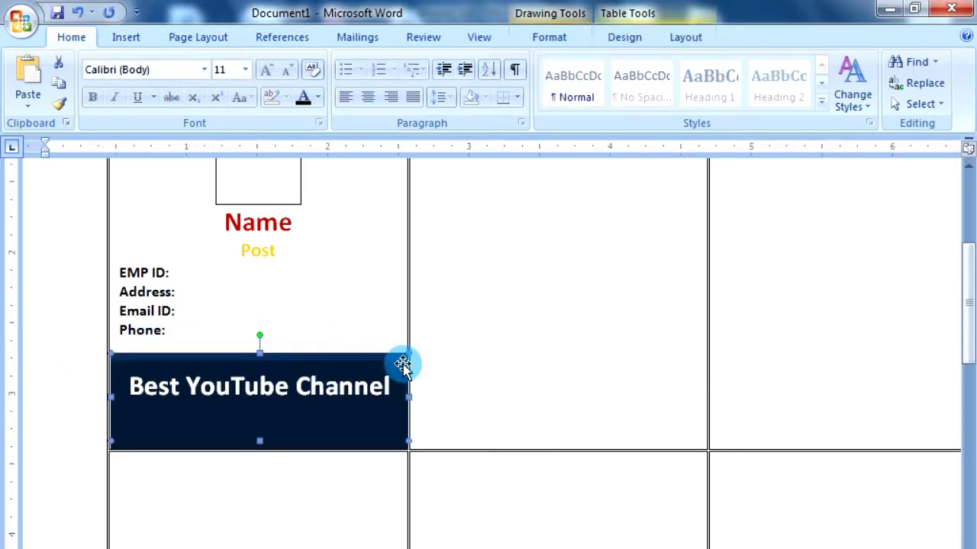
{"action": "left_click", "coordinate": [549, 37]}
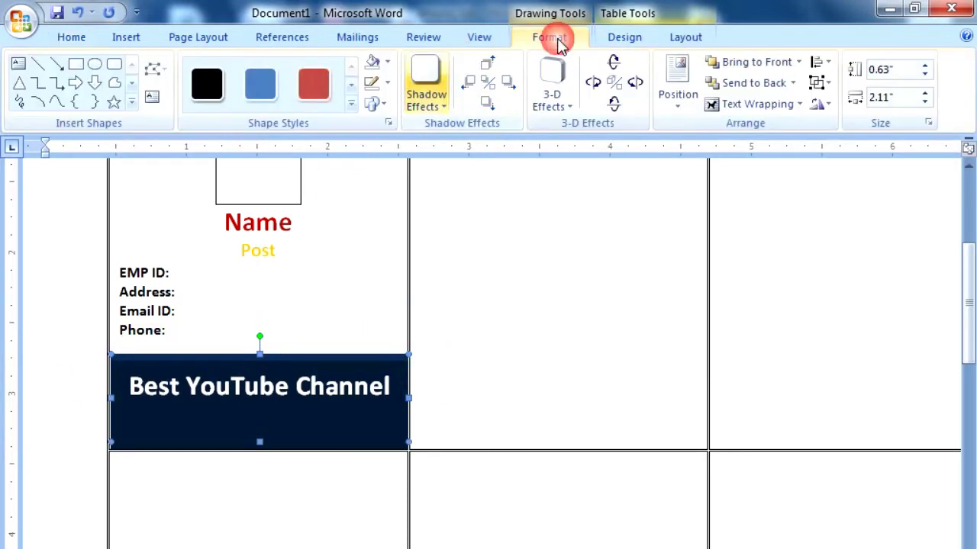
{"action": "left_click", "coordinate": [393, 63]}
{"action": "left_click", "coordinate": [585, 374]}
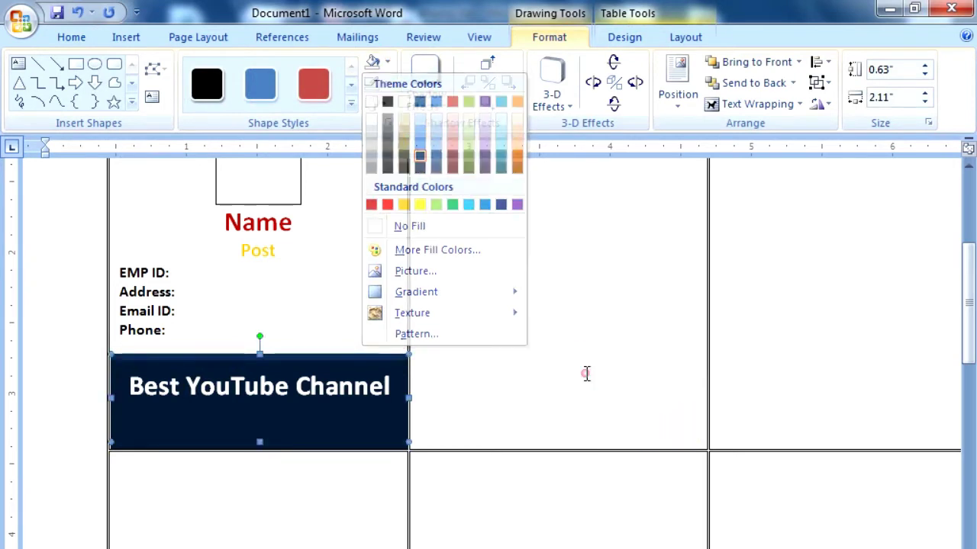
{"action": "left_click", "coordinate": [284, 334]}
{"action": "left_click_drag", "start_coordinate": [389, 386], "coordinate": [155, 387]}
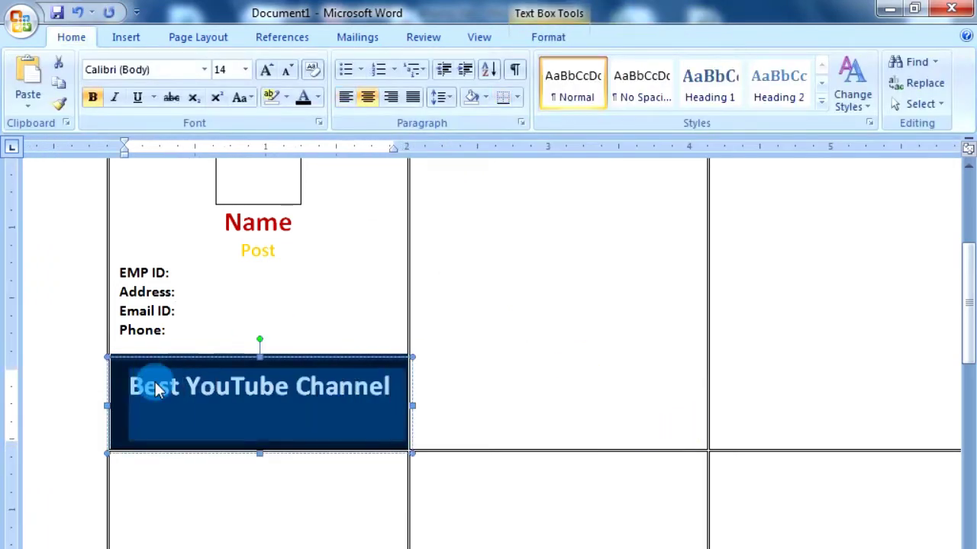
{"action": "type", "text": "www.dpratik.com.np"}
{"action": "key", "text": "space"}
{"action": "right_click", "coordinate": [270, 382]}
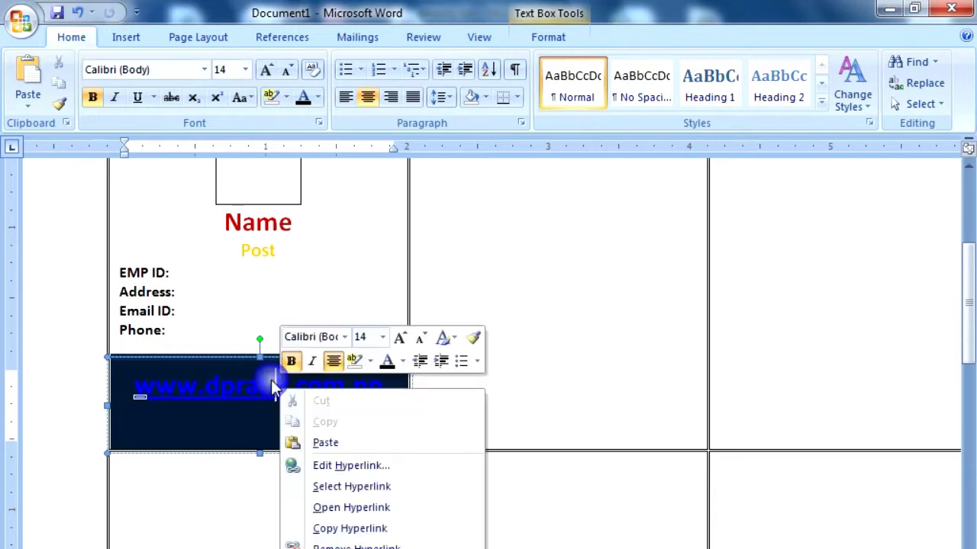
{"action": "left_click", "coordinate": [358, 537]}
{"action": "type", "text": "Website:"}
{"action": "key", "text": "ctrl+a"}
{"action": "key", "text": "ctrl+shift+less"}
{"action": "key", "text": "ctrl+shift+less"}
{"action": "key", "text": "ctrl+shift+less"}
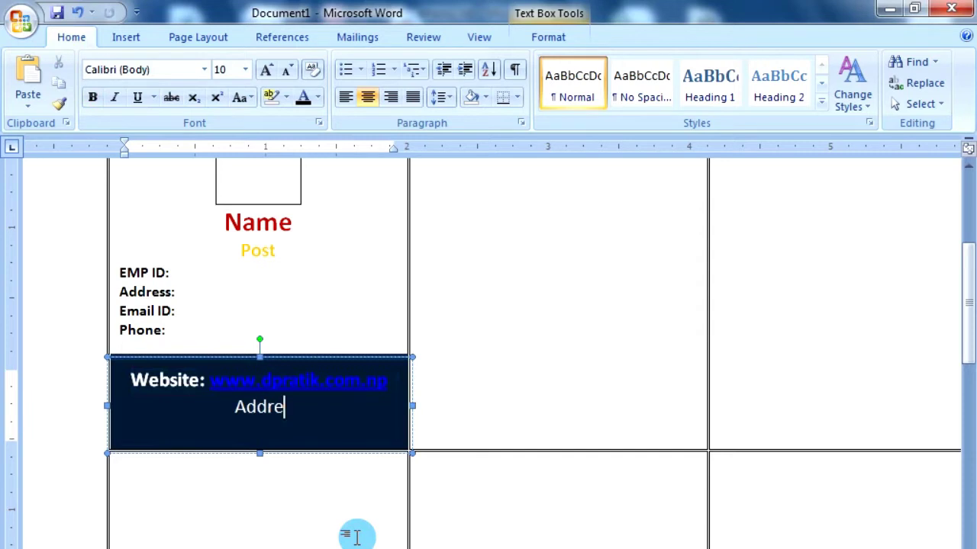
{"action": "type", "text": "Lalitpur, Nep"}
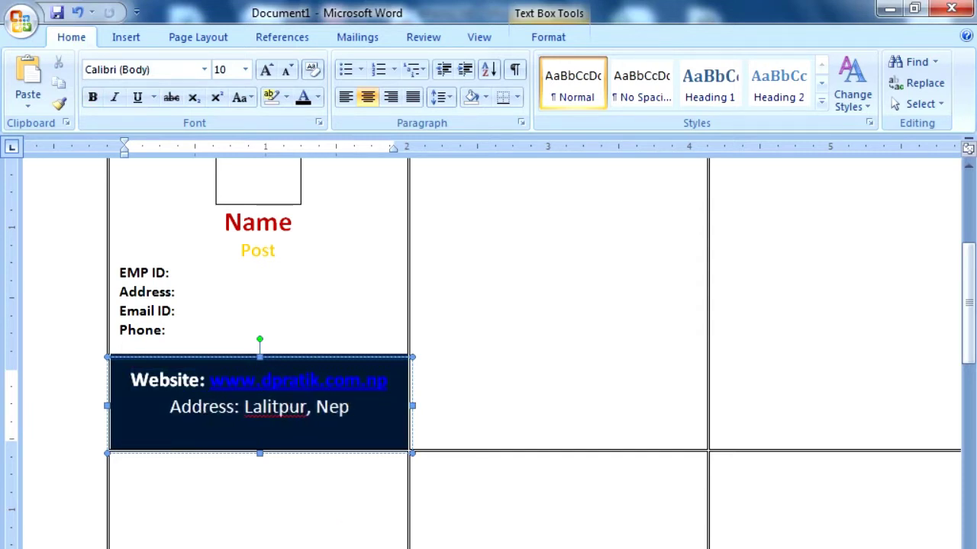
{"action": "type", "text": "al"}
Format the footer text as 7 pt light blue and remove the web address hyperlink
{"action": "key", "text": "ctrl+a"}
{"action": "key", "text": "ctrl+shift+less"}
{"action": "key", "text": "ctrl+shift+less"}
{"action": "key", "text": "ctrl+shift+less"}
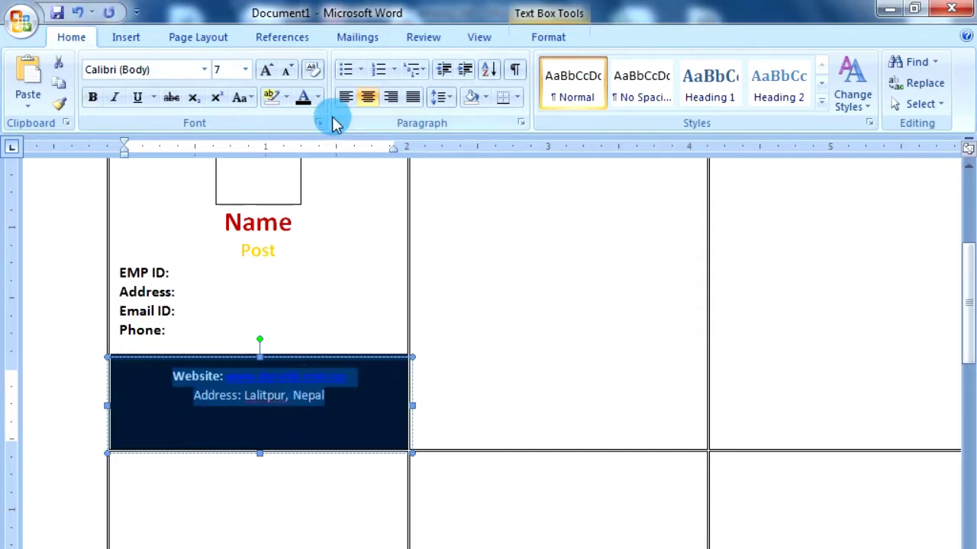
{"action": "left_click", "coordinate": [318, 97]}
{"action": "left_click", "coordinate": [356, 211]}
{"action": "left_click", "coordinate": [294, 420]}
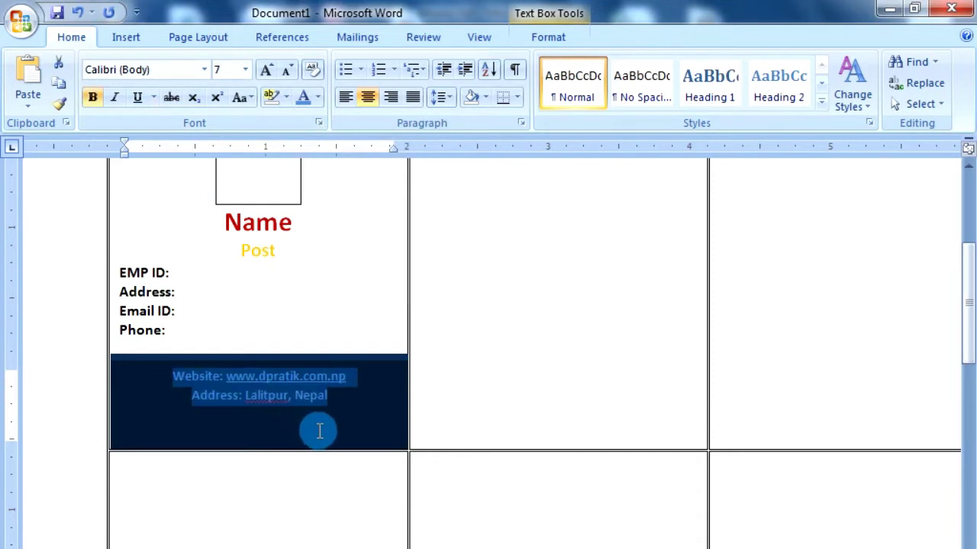
{"action": "right_click", "coordinate": [305, 374]}
{"action": "left_click", "coordinate": [382, 534]}
Add a 1 pt empty spacer line above the footer's website line
{"action": "left_click", "coordinate": [155, 395]}
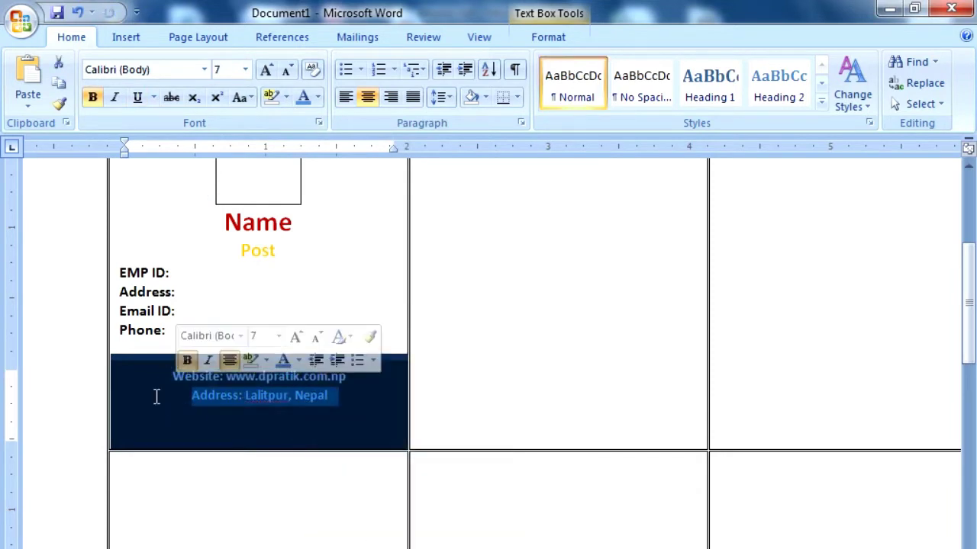
{"action": "left_click", "coordinate": [229, 442]}
{"action": "key", "text": "ctrl+Home"}
{"action": "key", "text": "Return"}
{"action": "key", "text": "Up"}
{"action": "key", "text": "ctrl+shift+less"}
{"action": "key", "text": "ctrl+shift+less"}
{"action": "key", "text": "ctrl+shift+less"}
{"action": "key", "text": "ctrl+shift+less"}
Lower the top edge of the footer text box
{"action": "left_click", "coordinate": [425, 389]}
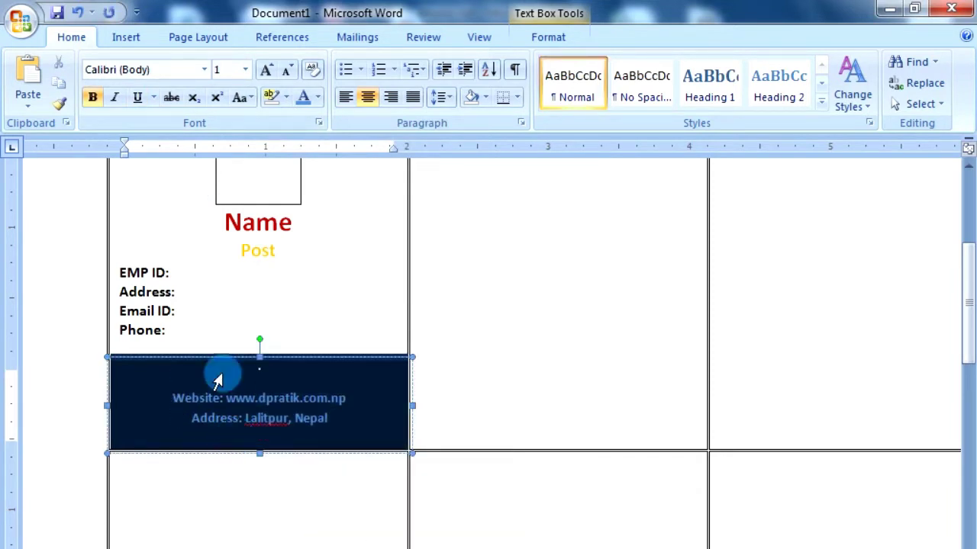
{"action": "left_click", "coordinate": [283, 385]}
{"action": "left_click_drag", "start_coordinate": [259, 356], "coordinate": [257, 376]}
{"action": "left_click", "coordinate": [254, 416]}
{"action": "left_click", "coordinate": [174, 420]}
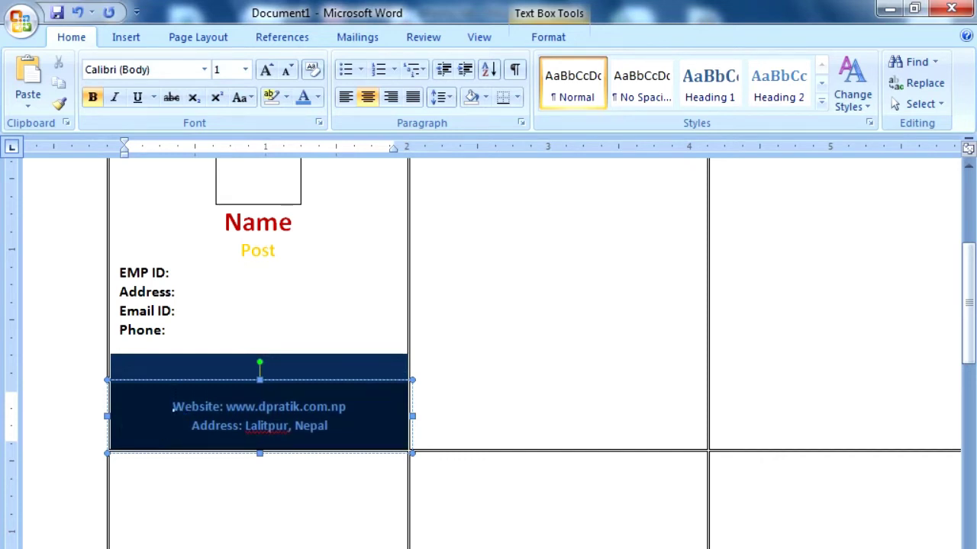
{"action": "left_click", "coordinate": [339, 366]}
{"action": "left_click", "coordinate": [298, 344]}
Set the EMP ID through Phone lines to 1.15 line spacing
{"action": "scroll", "coordinate": [420, 394], "scroll_direction": "up", "scroll_amount": 5}
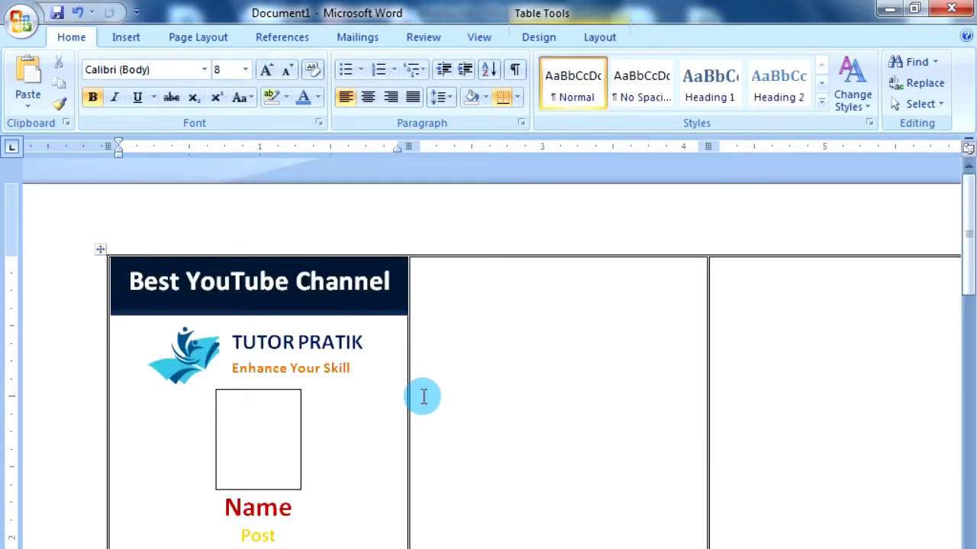
{"action": "scroll", "coordinate": [305, 382], "scroll_direction": "down", "scroll_amount": 4}
{"action": "left_click_drag", "start_coordinate": [167, 402], "coordinate": [110, 349]}
{"action": "left_click", "coordinate": [440, 97]}
{"action": "left_click", "coordinate": [439, 162]}
{"action": "left_click", "coordinate": [440, 97]}
{"action": "left_click", "coordinate": [440, 141]}
{"action": "left_click", "coordinate": [259, 397]}
Add a small blank line below Post and move the navy footer band up under Phone
{"action": "left_click", "coordinate": [288, 324]}
{"action": "key", "text": "Return"}
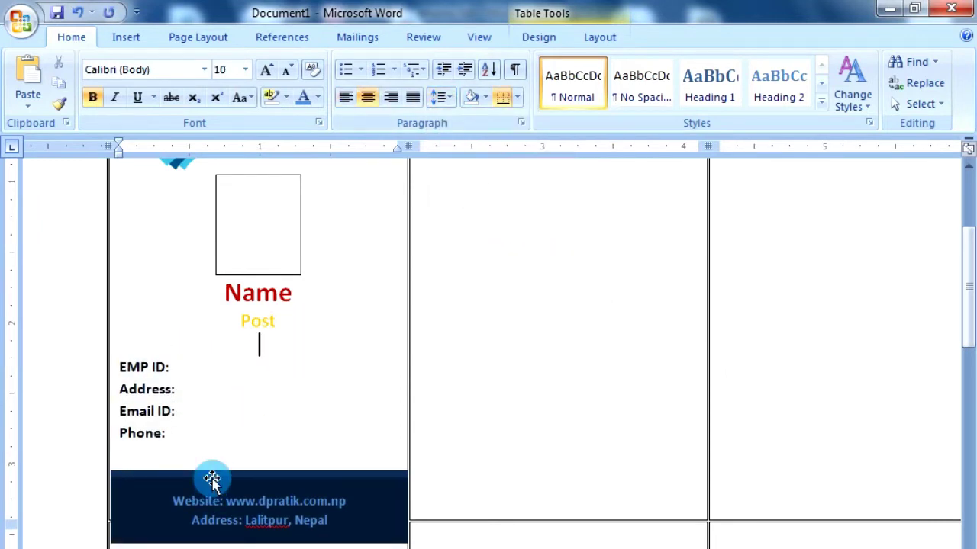
{"action": "left_click", "coordinate": [362, 471]}
{"action": "right_click", "coordinate": [363, 471]}
{"action": "left_click_drag", "start_coordinate": [358, 472], "coordinate": [173, 442]}
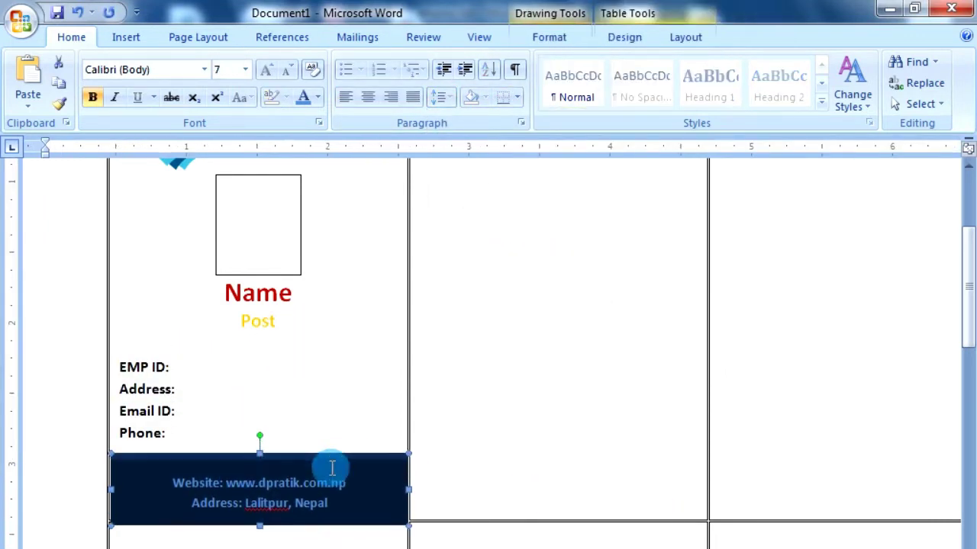
{"action": "left_click", "coordinate": [185, 432]}
{"action": "left_click", "coordinate": [255, 364]}
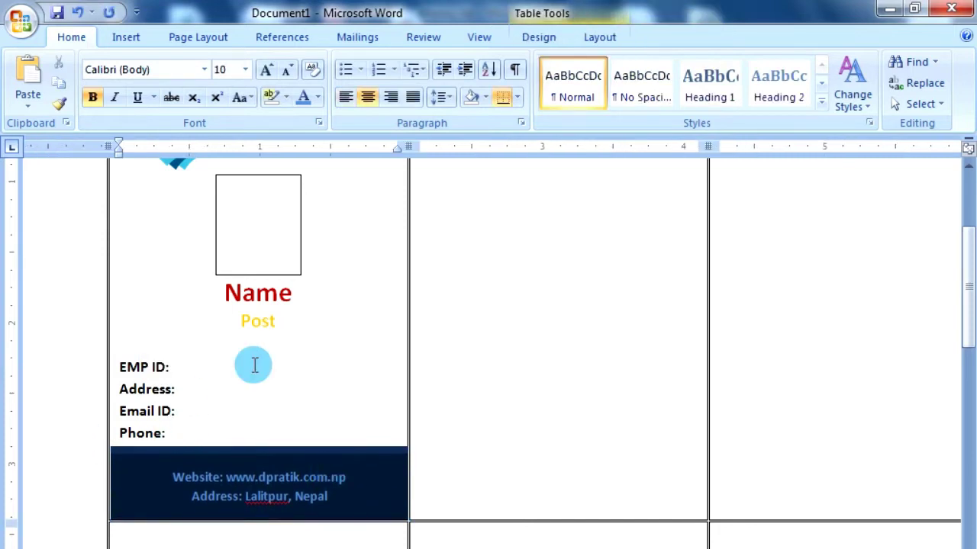
{"action": "key", "text": "ctrl+shift+less"}
{"action": "key", "text": "ctrl+shift+less"}
{"action": "key", "text": "ctrl+shift+less"}
{"action": "left_click", "coordinate": [297, 500]}
{"action": "left_click_drag", "start_coordinate": [399, 434], "coordinate": [384, 456]}
Open the Save As dialog from the Quick Access Toolbar and minimize the Excel window
{"action": "left_click", "coordinate": [298, 395]}
{"action": "scroll", "coordinate": [312, 404], "scroll_direction": "up", "scroll_amount": 2}
{"action": "scroll", "coordinate": [516, 399], "scroll_direction": "up", "scroll_amount": 2}
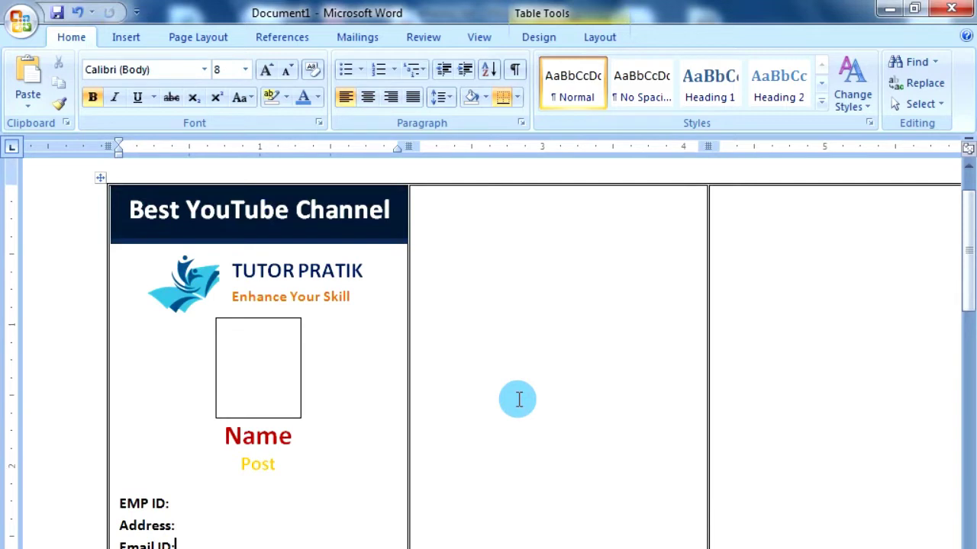
{"action": "scroll", "coordinate": [406, 386], "scroll_direction": "down", "scroll_amount": 1}
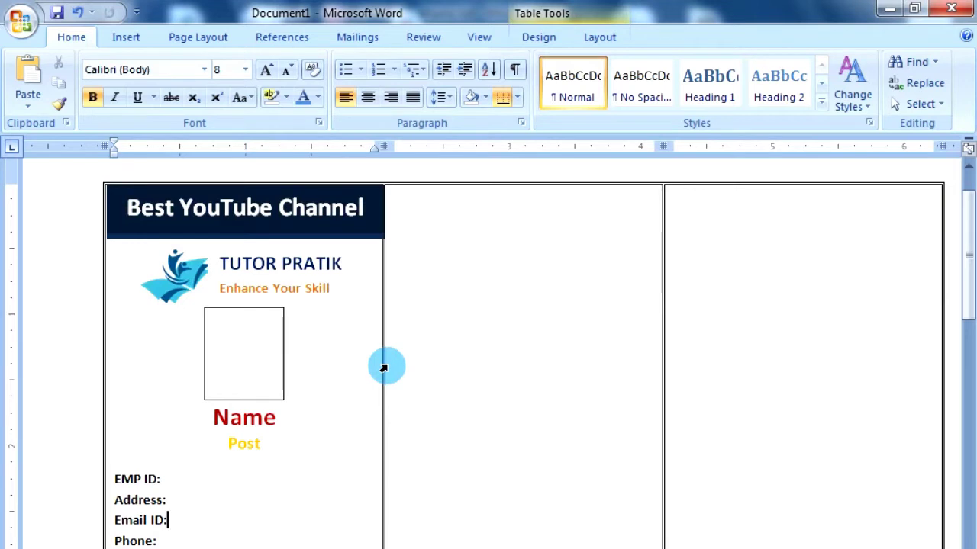
{"action": "left_click", "coordinate": [308, 446]}
{"action": "left_click", "coordinate": [308, 446]}
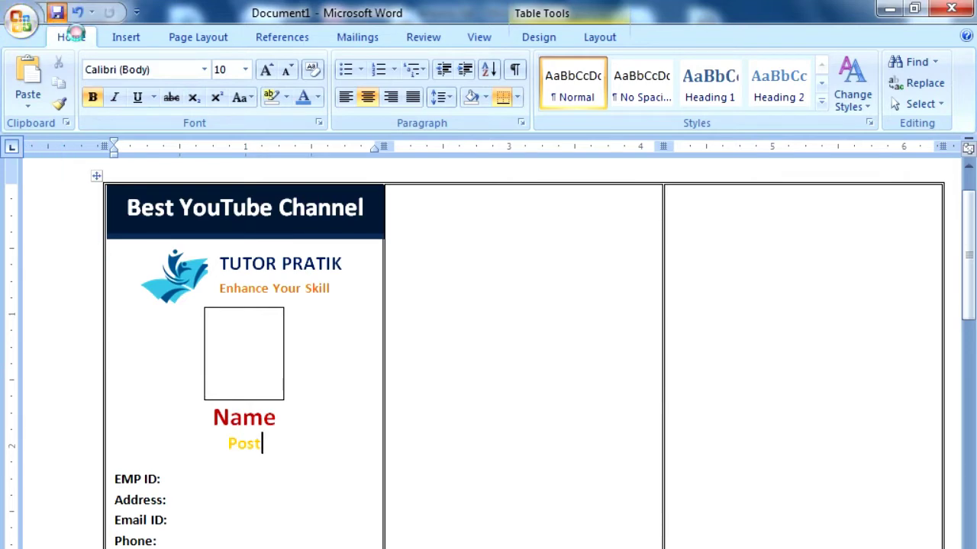
{"action": "left_click", "coordinate": [57, 12]}
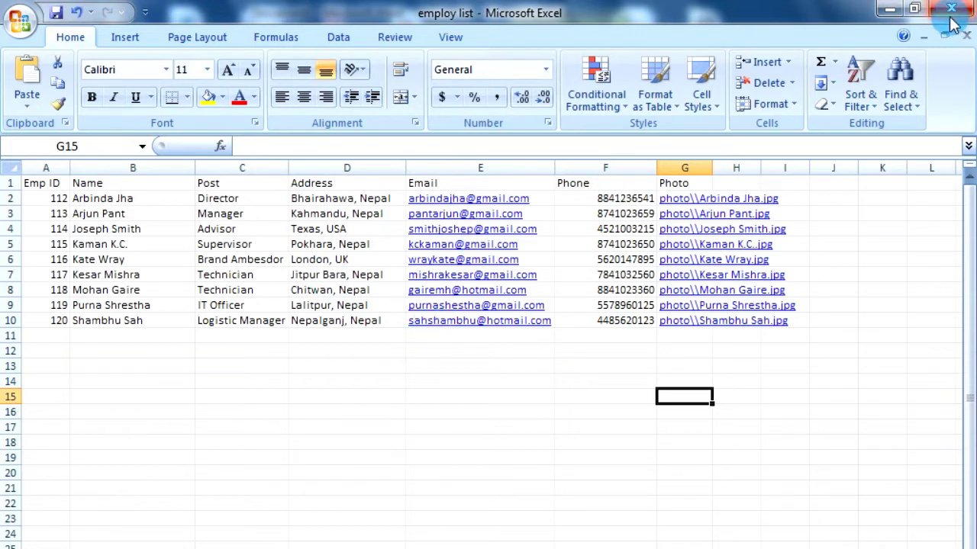
{"action": "left_click", "coordinate": [891, 11]}
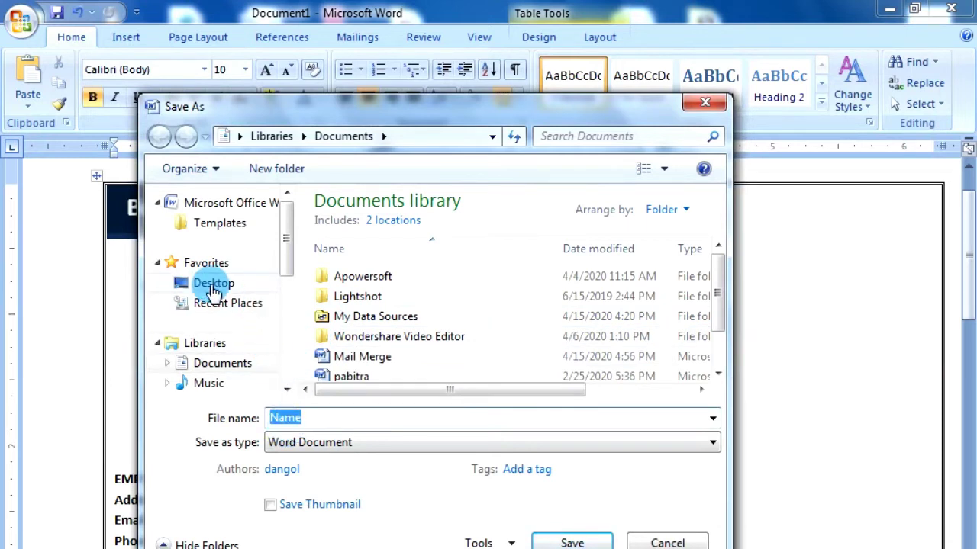
Pick Desktop as the location and save with the proposed file name 'Name'
{"action": "left_click", "coordinate": [214, 289]}
{"action": "left_click", "coordinate": [328, 419]}
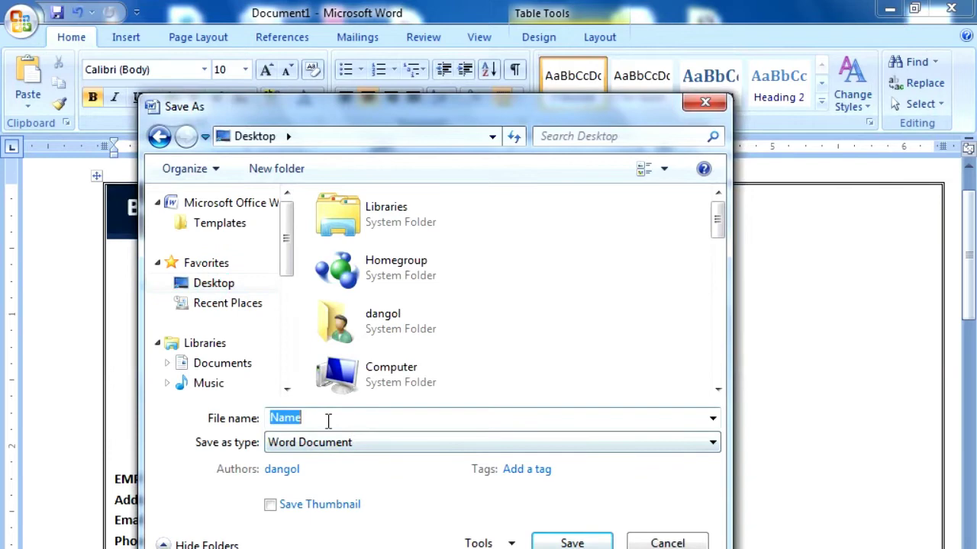
{"action": "left_click", "coordinate": [568, 543]}
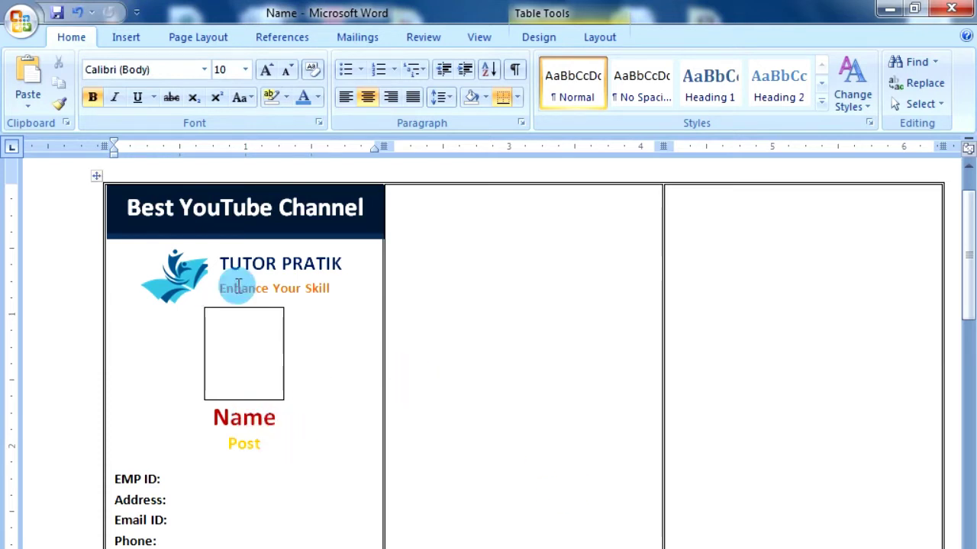
Start a Labels mail merge, keeping the current label layout
{"action": "left_click", "coordinate": [350, 39]}
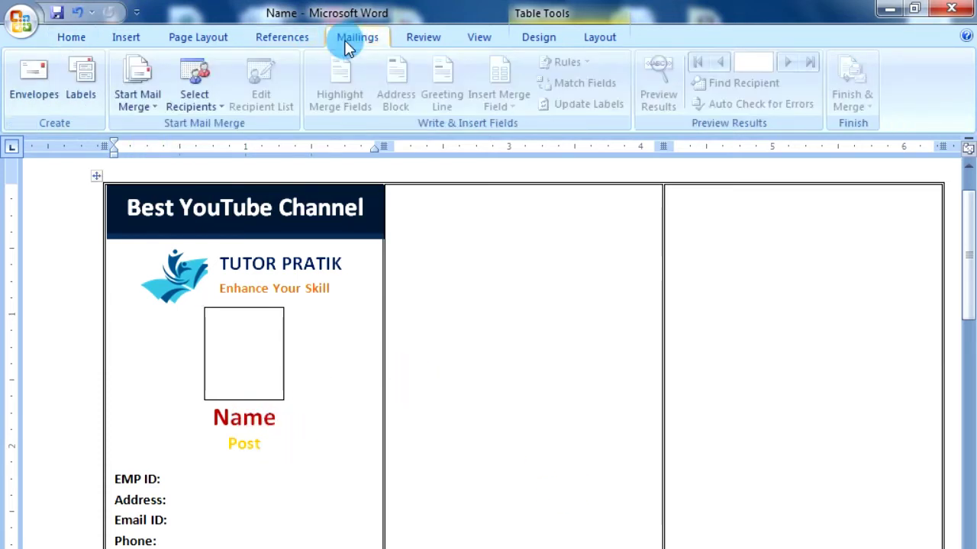
{"action": "left_click", "coordinate": [143, 105]}
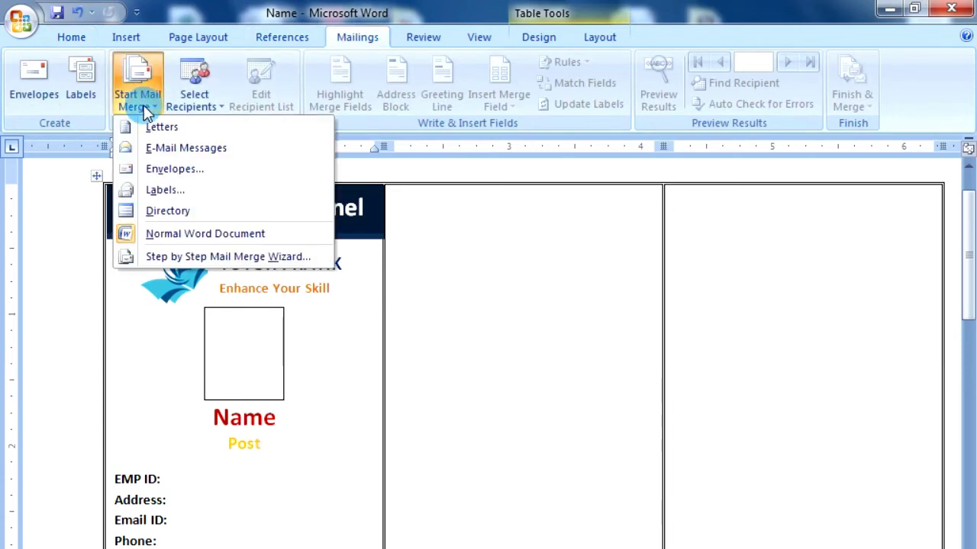
{"action": "left_click", "coordinate": [169, 192]}
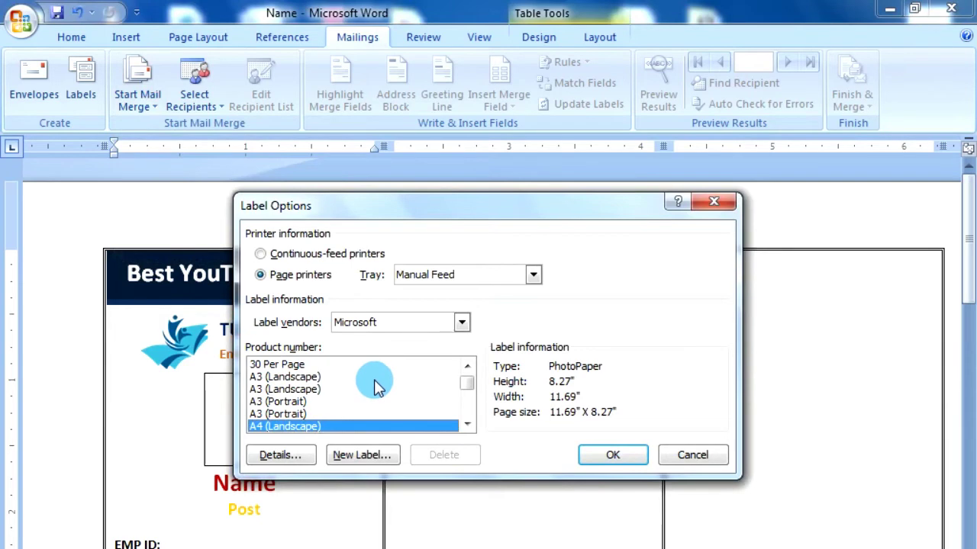
{"action": "left_click", "coordinate": [689, 456]}
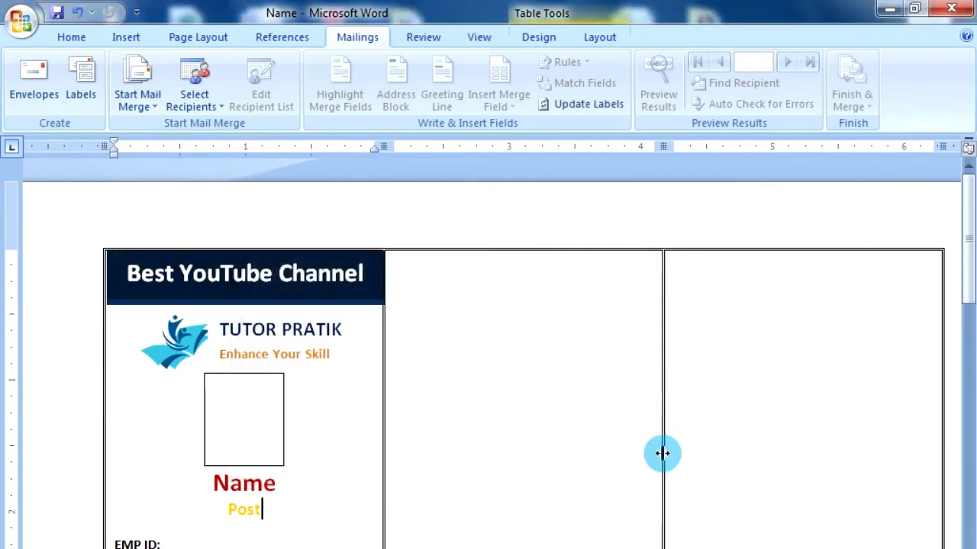
Use the Desktop 'employ list' workbook's Sheet1$ as the recipient list
{"action": "left_click", "coordinate": [198, 104]}
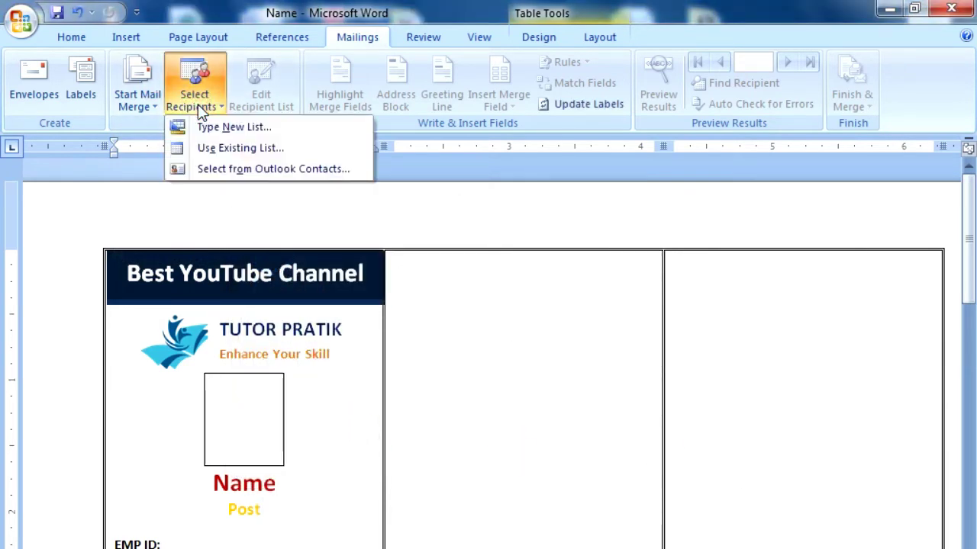
{"action": "left_click", "coordinate": [226, 149]}
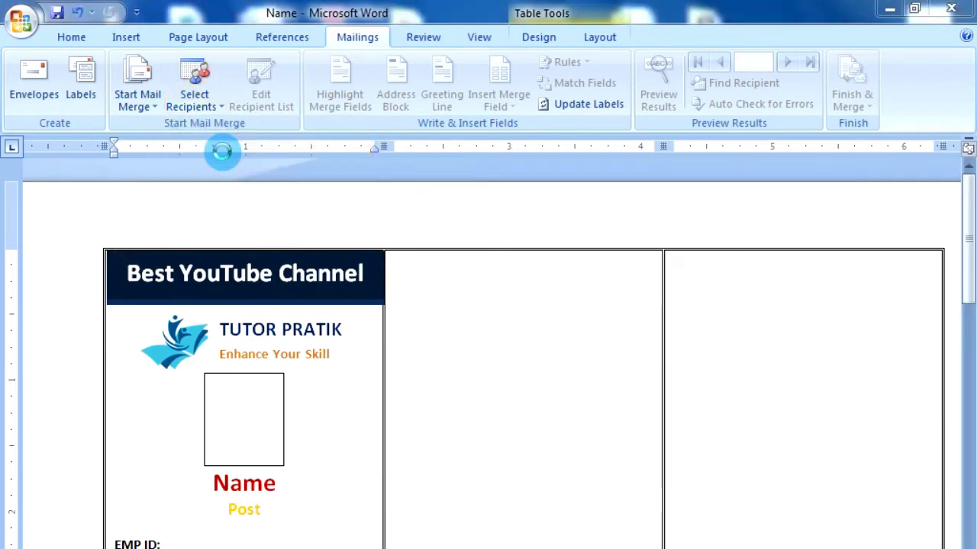
{"action": "left_click", "coordinate": [78, 200]}
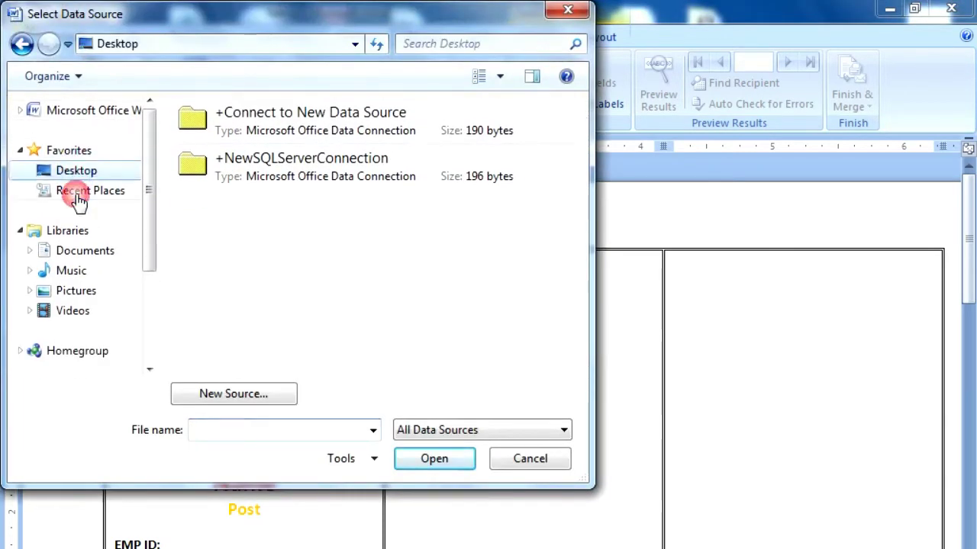
{"action": "scroll", "coordinate": [281, 282], "scroll_direction": "down", "scroll_amount": 5}
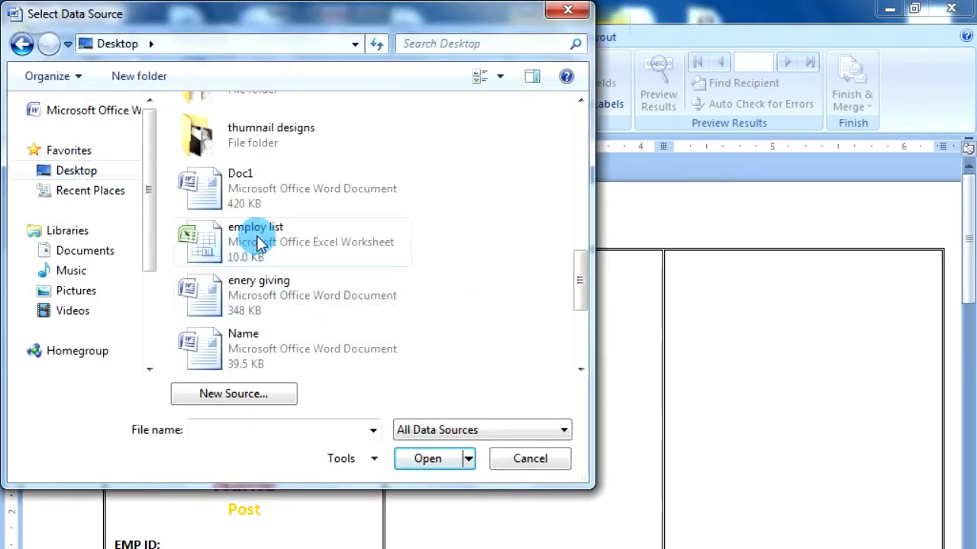
{"action": "double_click", "coordinate": [258, 237]}
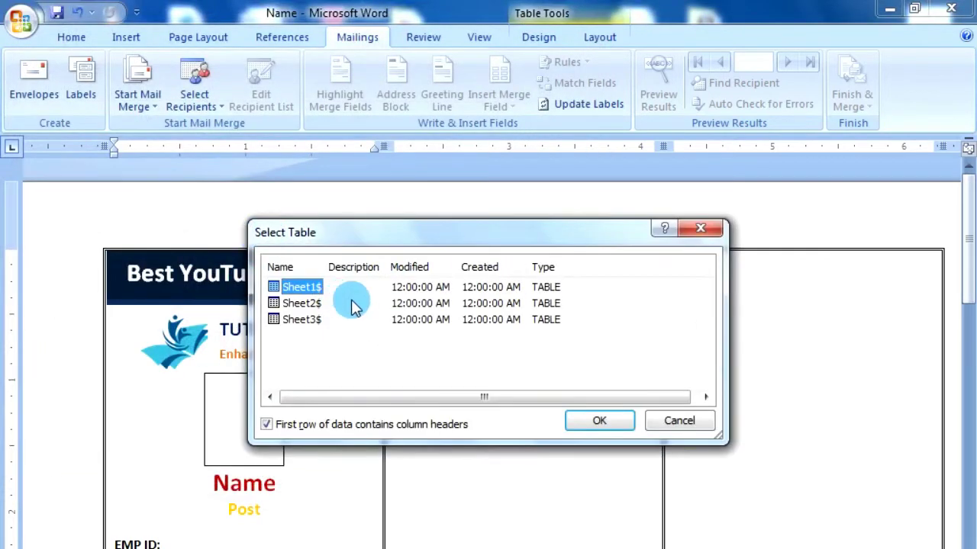
{"action": "left_click", "coordinate": [600, 419]}
{"action": "scroll", "coordinate": [305, 339], "scroll_direction": "down", "scroll_amount": 5}
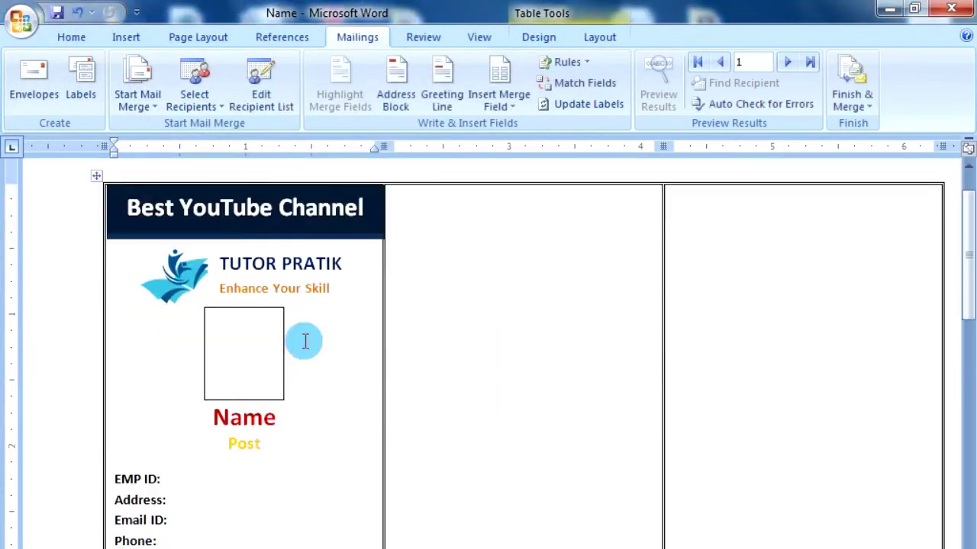
Replace the placeholder words Name and Post with the «Name» and «Post» merge fields
{"action": "left_click_drag", "start_coordinate": [214, 287], "coordinate": [278, 288]}
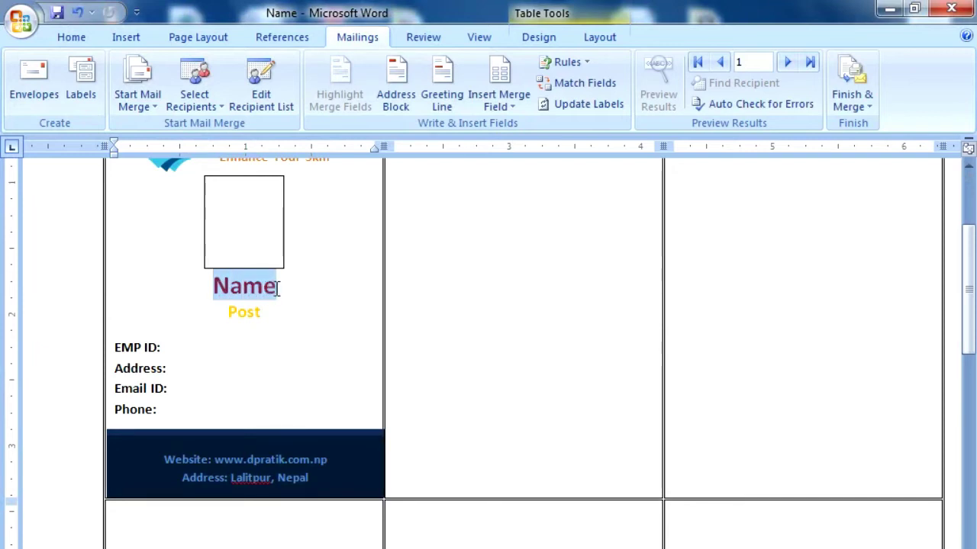
{"action": "left_click", "coordinate": [503, 101]}
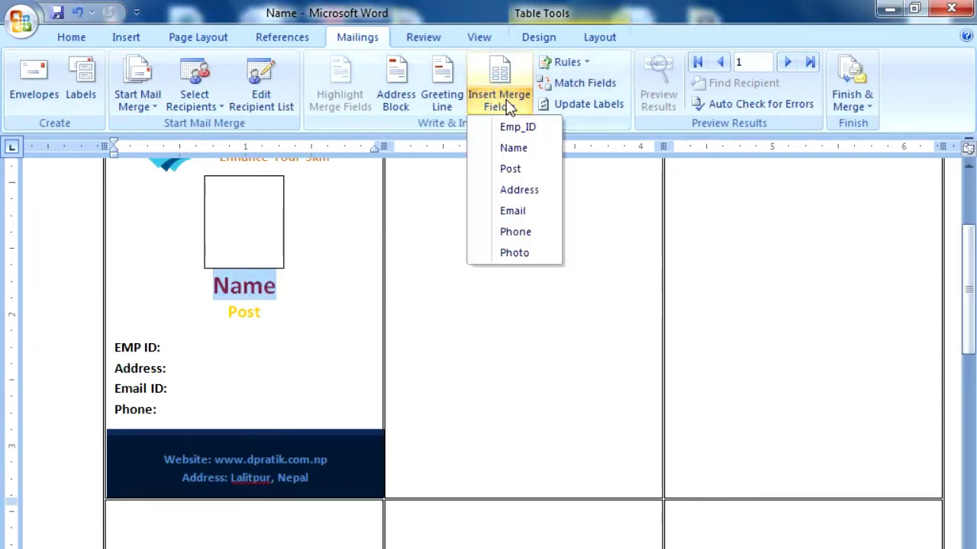
{"action": "left_click", "coordinate": [519, 150]}
{"action": "left_click_drag", "start_coordinate": [226, 312], "coordinate": [239, 313]}
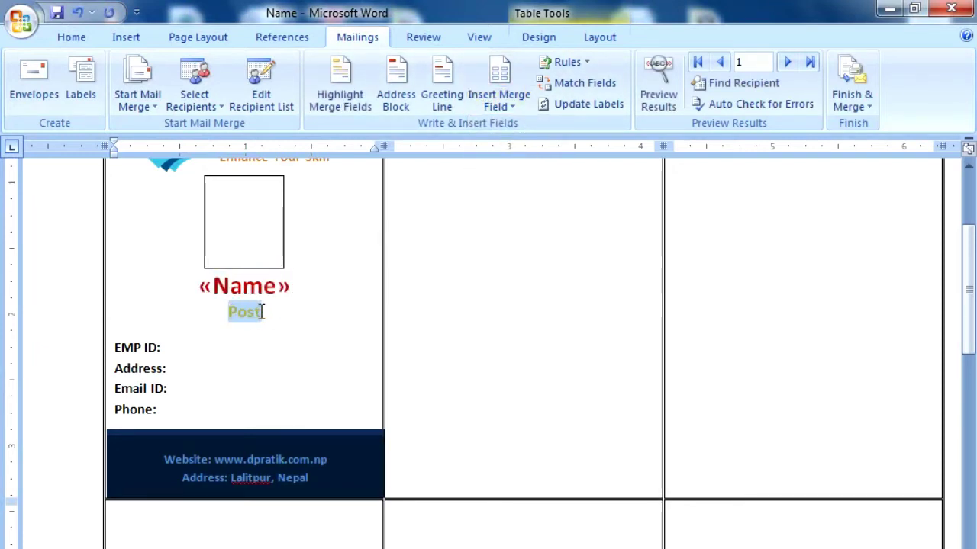
{"action": "left_click", "coordinate": [505, 103]}
{"action": "left_click", "coordinate": [534, 169]}
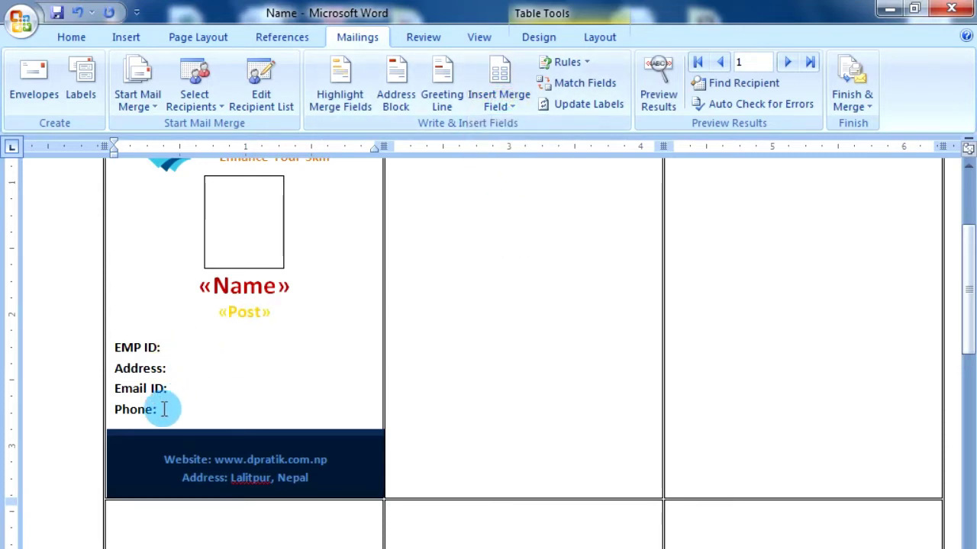
Insert the «Emp_ID» merge field after the EMP ID: label
{"action": "left_click_drag", "start_coordinate": [163, 410], "coordinate": [120, 352]}
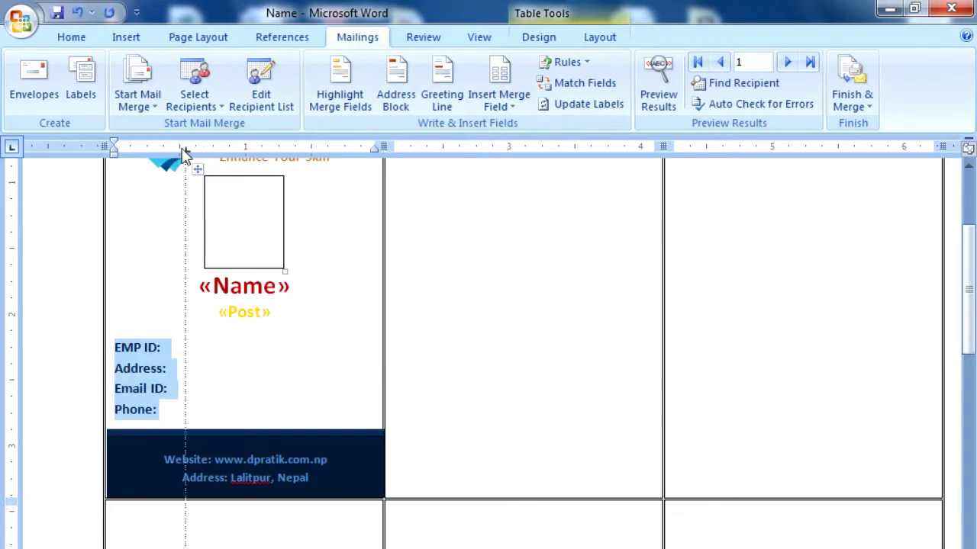
{"action": "left_click", "coordinate": [178, 351]}
{"action": "scroll", "coordinate": [176, 355], "scroll_direction": "up", "scroll_amount": 4}
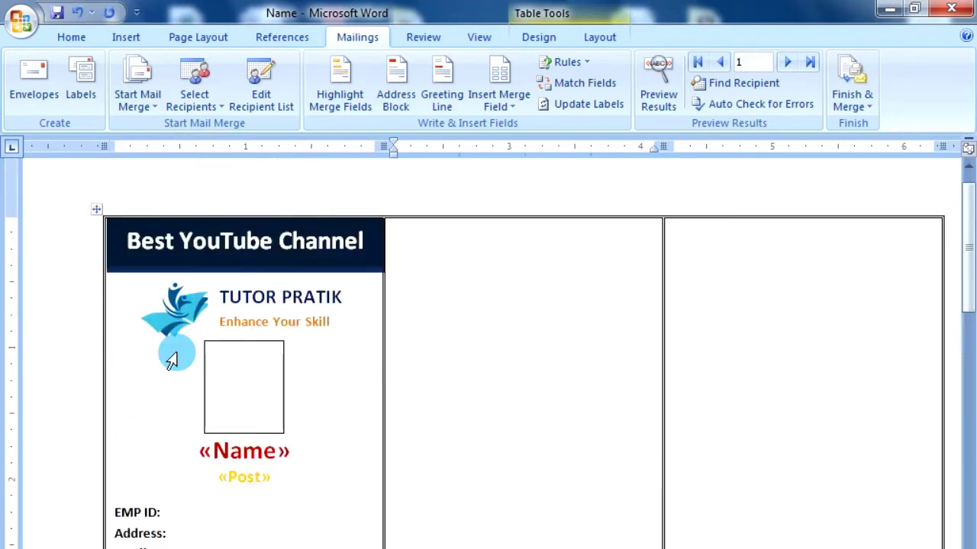
{"action": "scroll", "coordinate": [76, 420], "scroll_direction": "down", "scroll_amount": 2}
{"action": "left_click", "coordinate": [176, 456]}
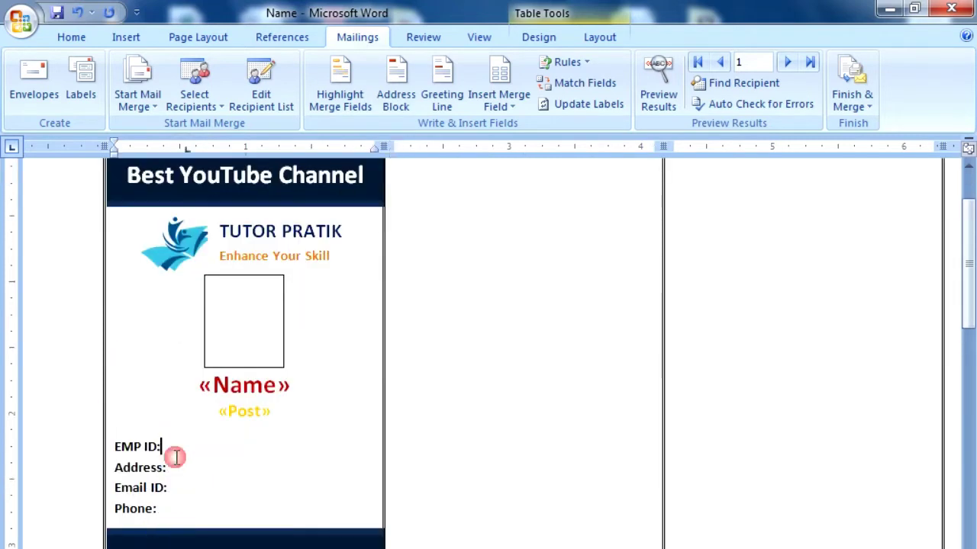
{"action": "key", "text": "Tab"}
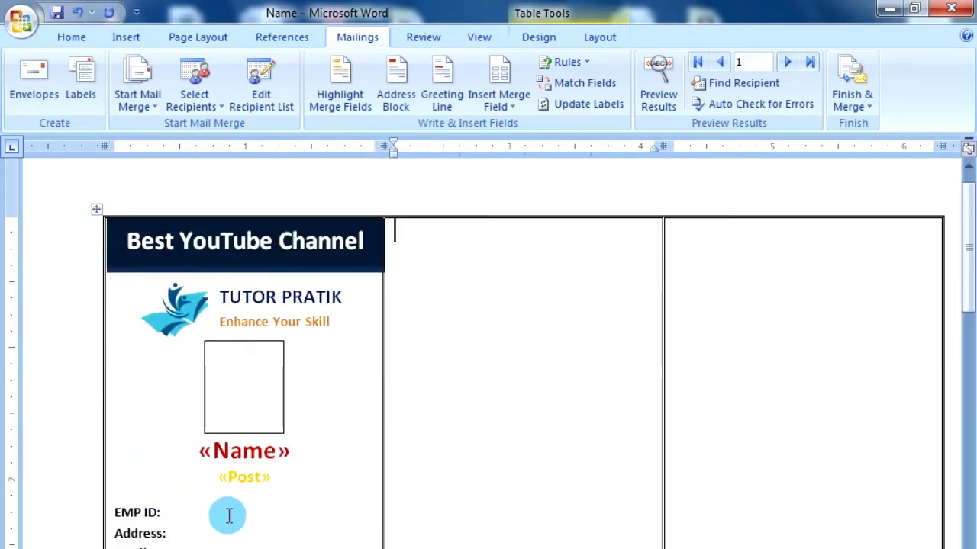
{"action": "scroll", "coordinate": [234, 511], "scroll_direction": "down", "scroll_amount": 3}
{"action": "scroll", "coordinate": [188, 451], "scroll_direction": "up", "scroll_amount": 1}
{"action": "left_click", "coordinate": [183, 387]}
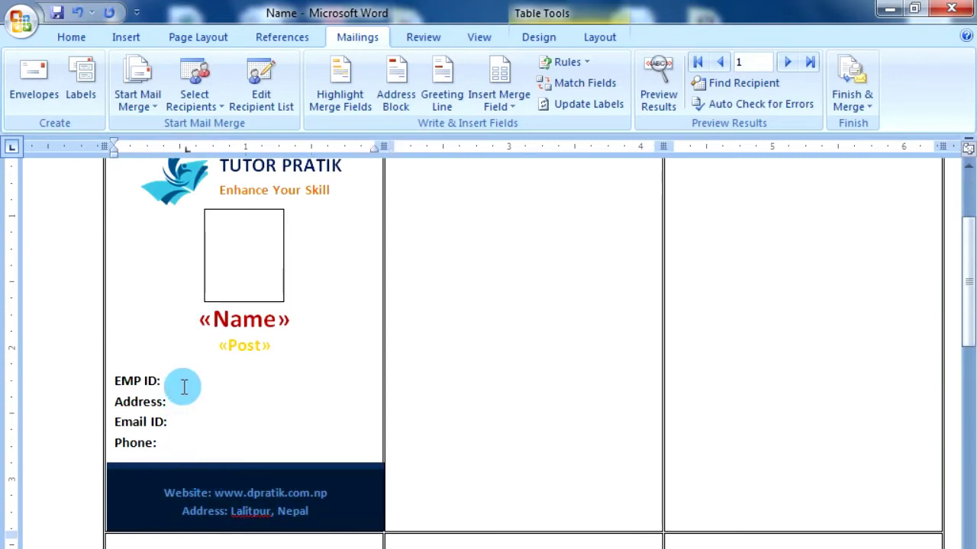
{"action": "scroll", "coordinate": [187, 389], "scroll_direction": "up", "scroll_amount": 1}
{"action": "scroll", "coordinate": [186, 391], "scroll_direction": "down", "scroll_amount": 2}
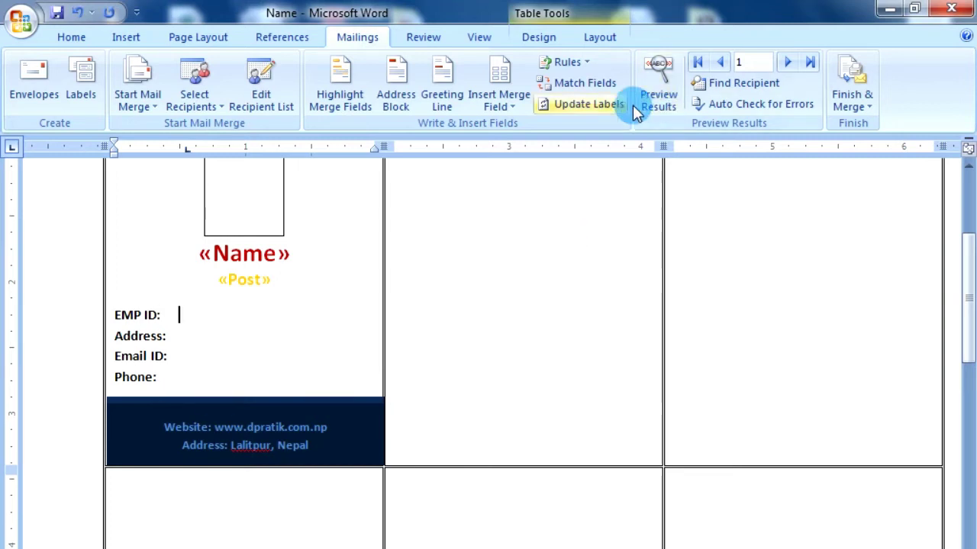
{"action": "left_click", "coordinate": [505, 106]}
{"action": "left_click", "coordinate": [529, 130]}
Insert the «Address», «Email» and «Phone» merge fields after their matching labels
{"action": "left_click", "coordinate": [173, 336]}
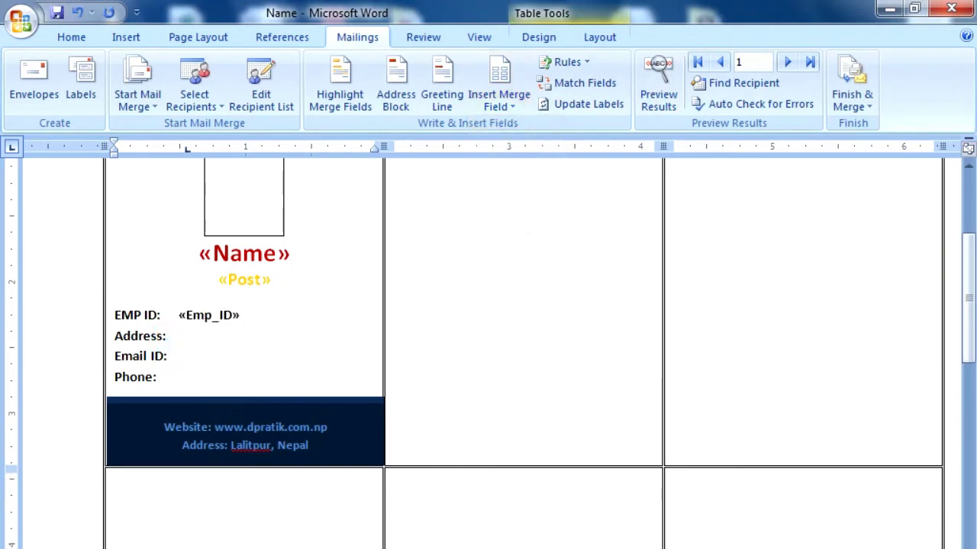
{"action": "left_click", "coordinate": [502, 105]}
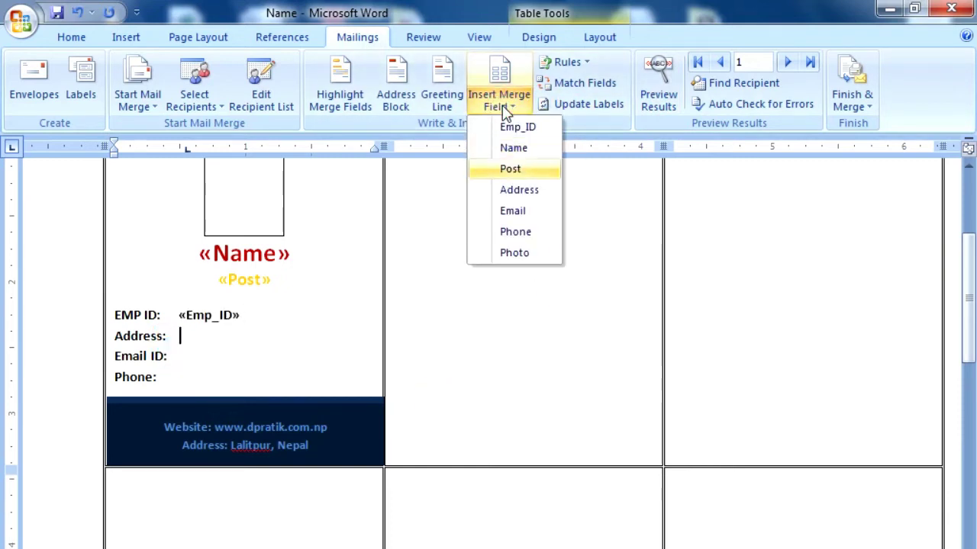
{"action": "left_click", "coordinate": [527, 191]}
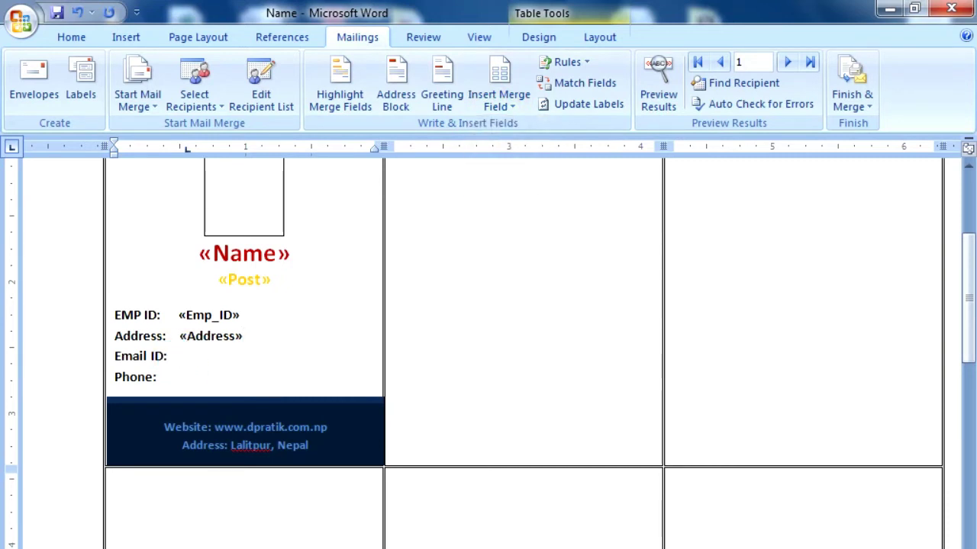
{"action": "left_click", "coordinate": [503, 107]}
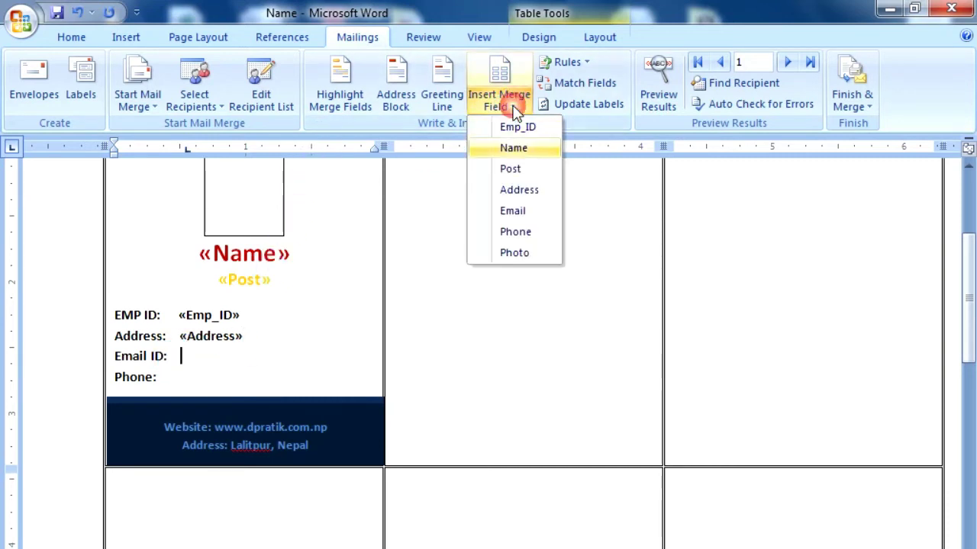
{"action": "left_click", "coordinate": [533, 213]}
{"action": "left_click", "coordinate": [174, 377]}
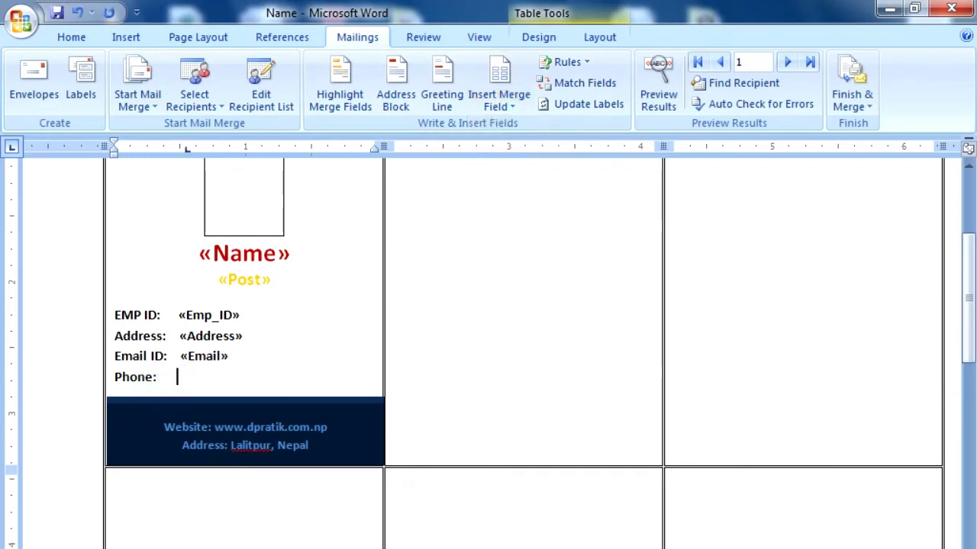
{"action": "left_click", "coordinate": [503, 104]}
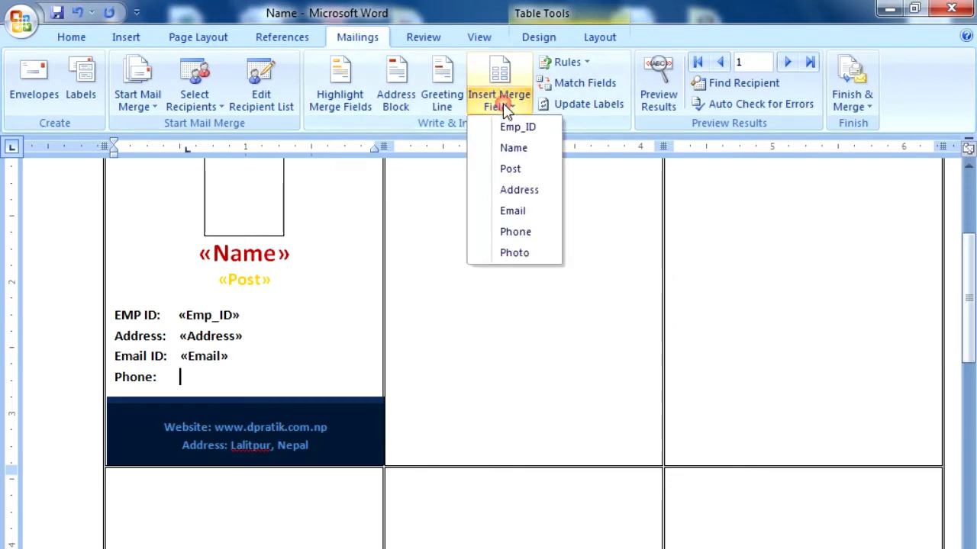
{"action": "left_click", "coordinate": [299, 346]}
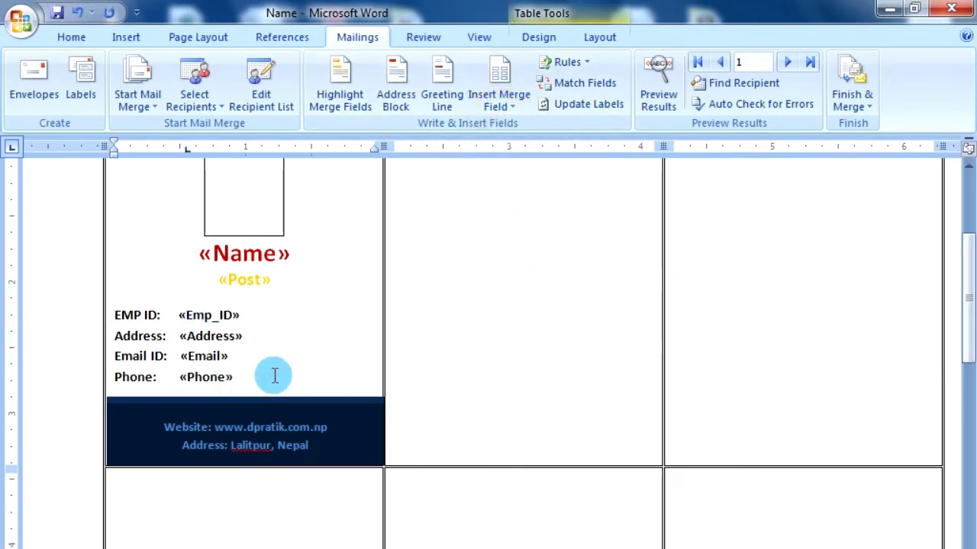
{"action": "scroll", "coordinate": [273, 378], "scroll_direction": "up", "scroll_amount": 3}
{"action": "left_click", "coordinate": [244, 328]}
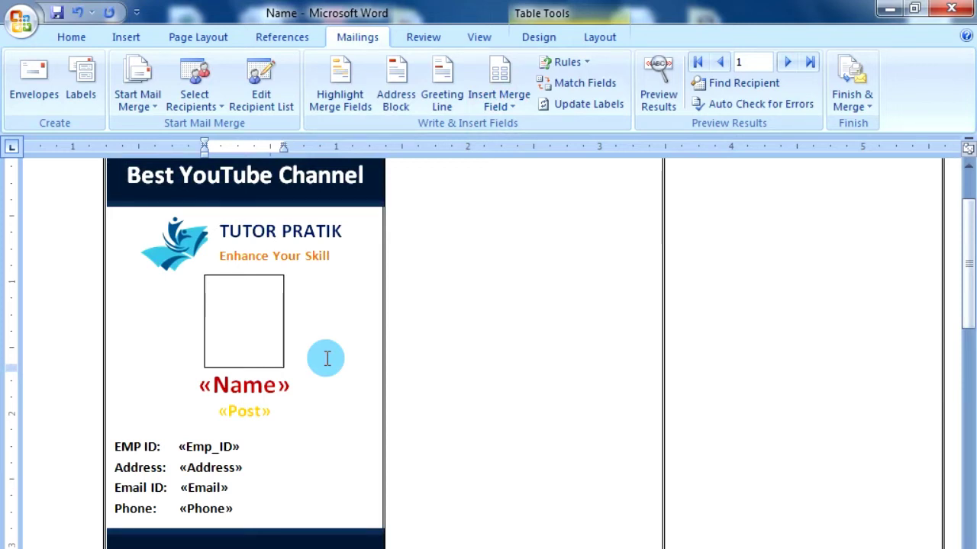
Insert an IncludePicture field code in the photo box containing the «Photo» merge field
{"action": "key", "text": "ctrl+F9"}
{"action": "type", "text": "Include"}
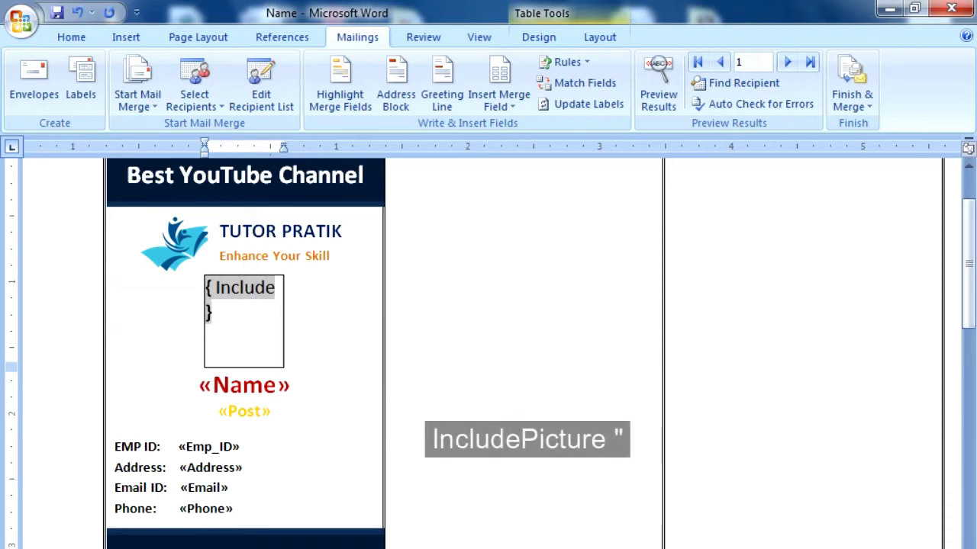
{"action": "type", "text": "Pi"}
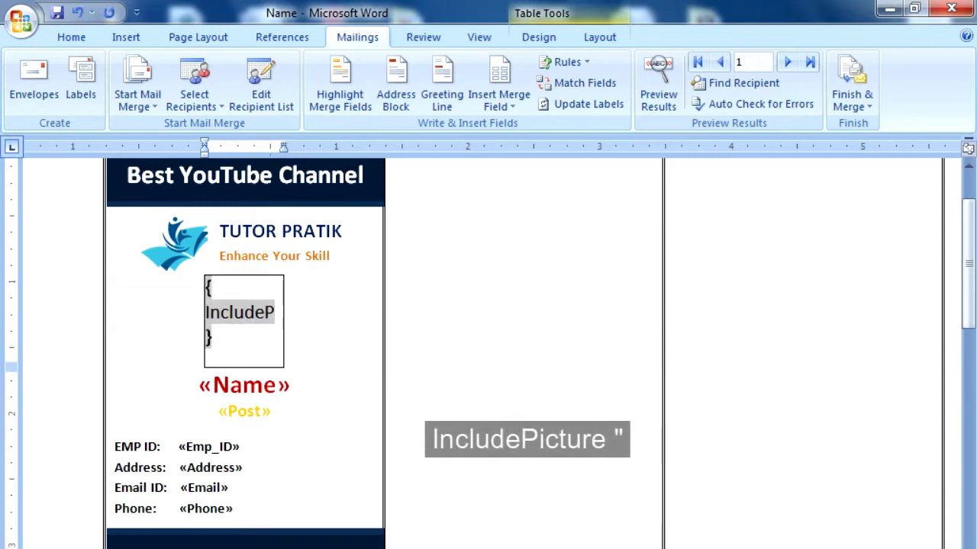
{"action": "type", "text": "cture "}
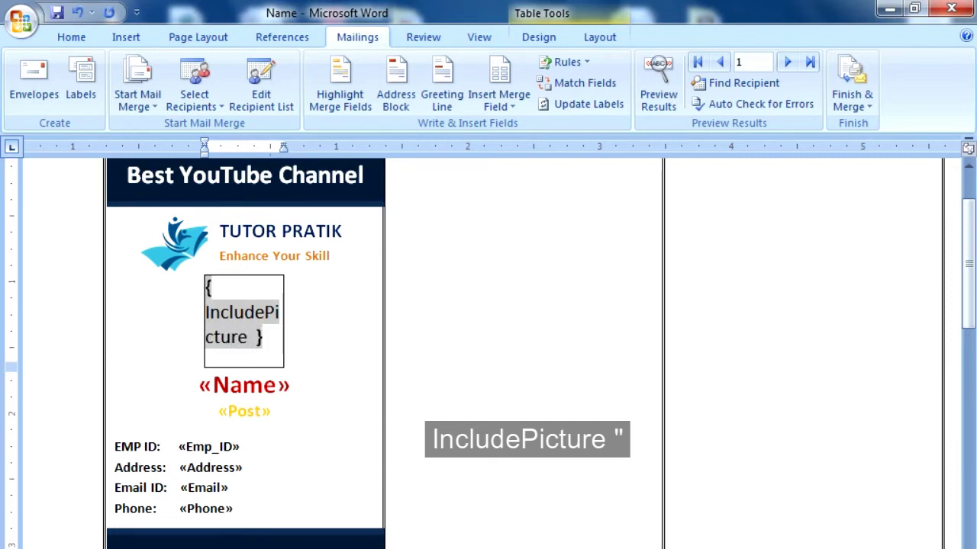
{"action": "type", "text": "\""}
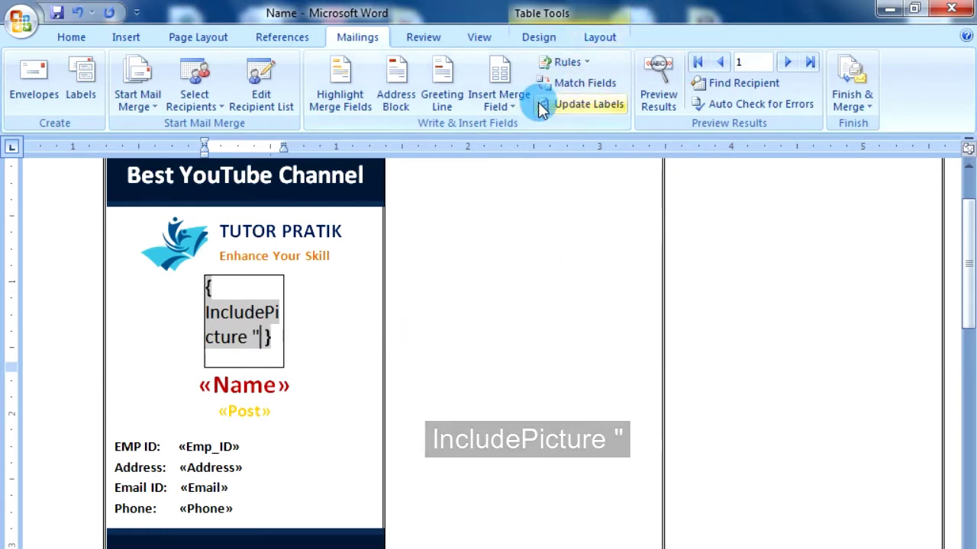
{"action": "left_click", "coordinate": [499, 106]}
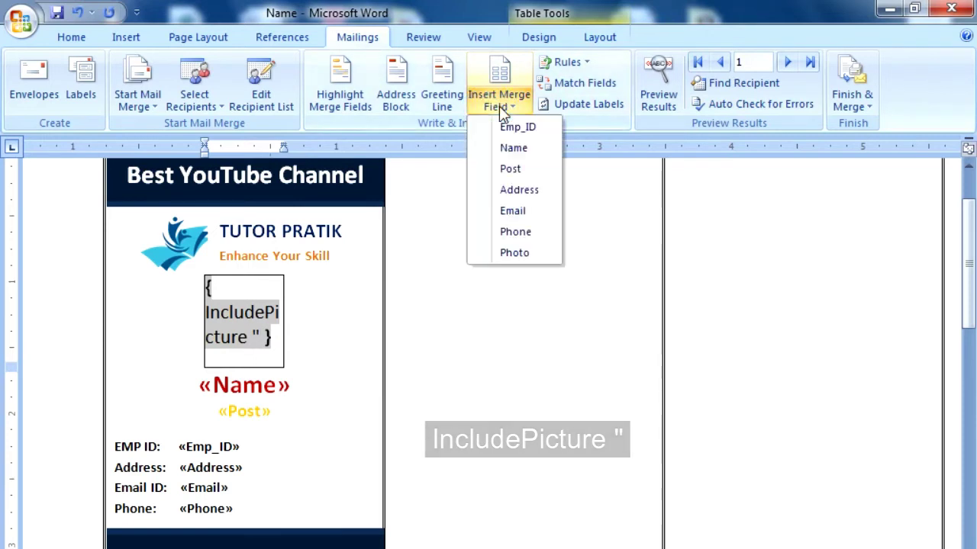
{"action": "left_click", "coordinate": [524, 252]}
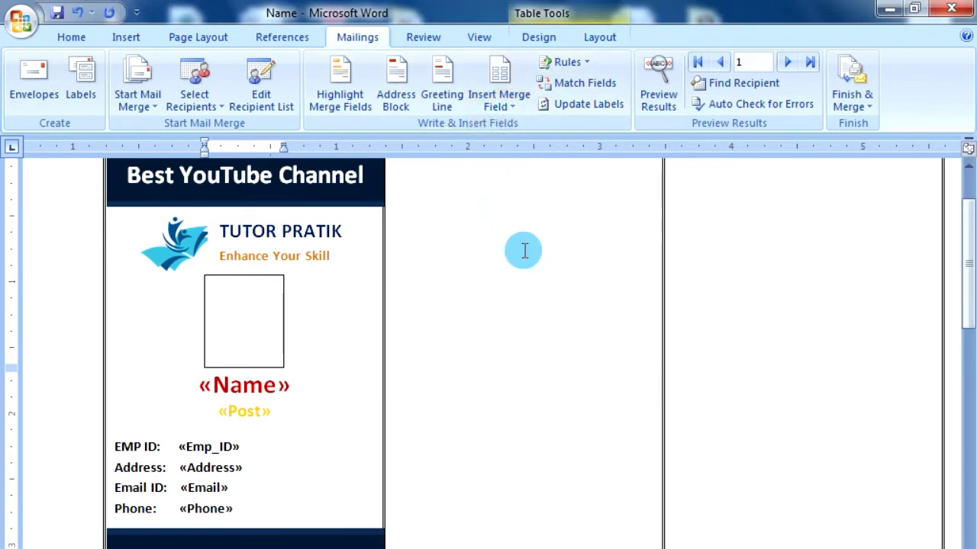
{"action": "left_click", "coordinate": [328, 426]}
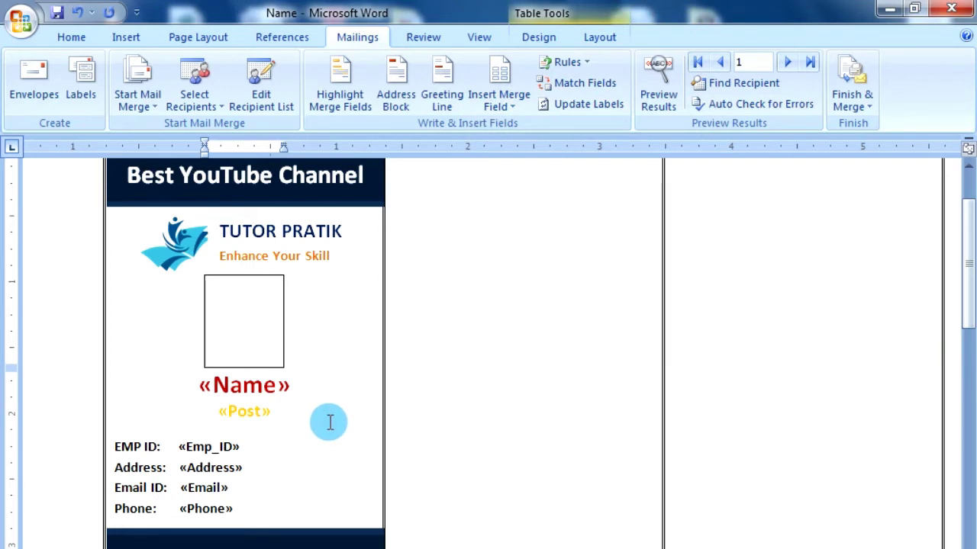
{"action": "left_click", "coordinate": [249, 304]}
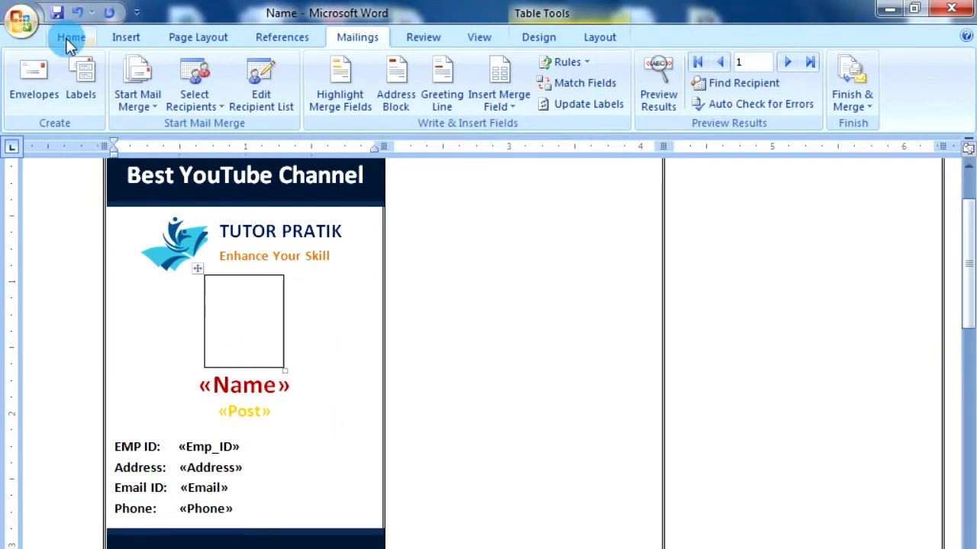
Save the document and scroll through the card to review it
{"action": "left_click", "coordinate": [60, 14]}
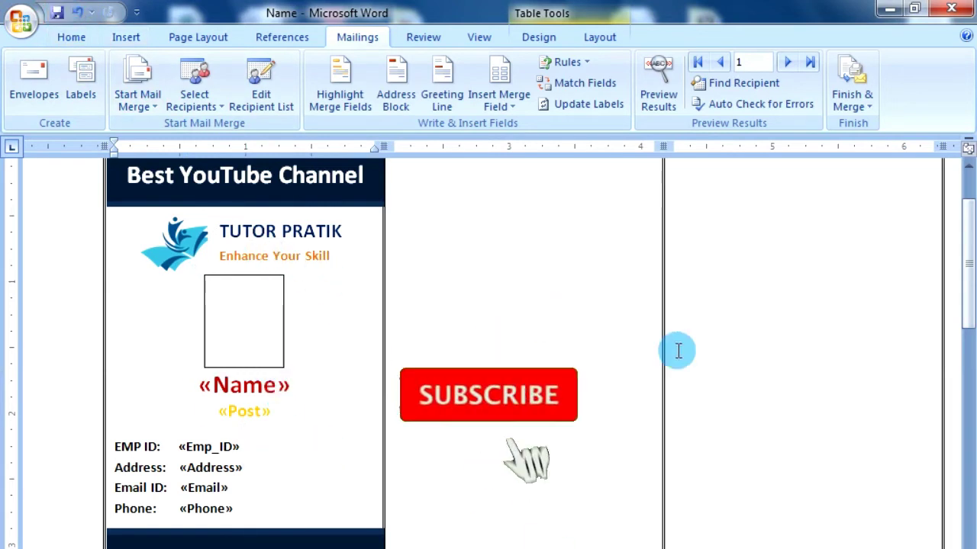
{"action": "scroll", "coordinate": [603, 386], "scroll_direction": "down", "scroll_amount": 8}
{"action": "scroll", "coordinate": [722, 386], "scroll_direction": "down", "scroll_amount": 3}
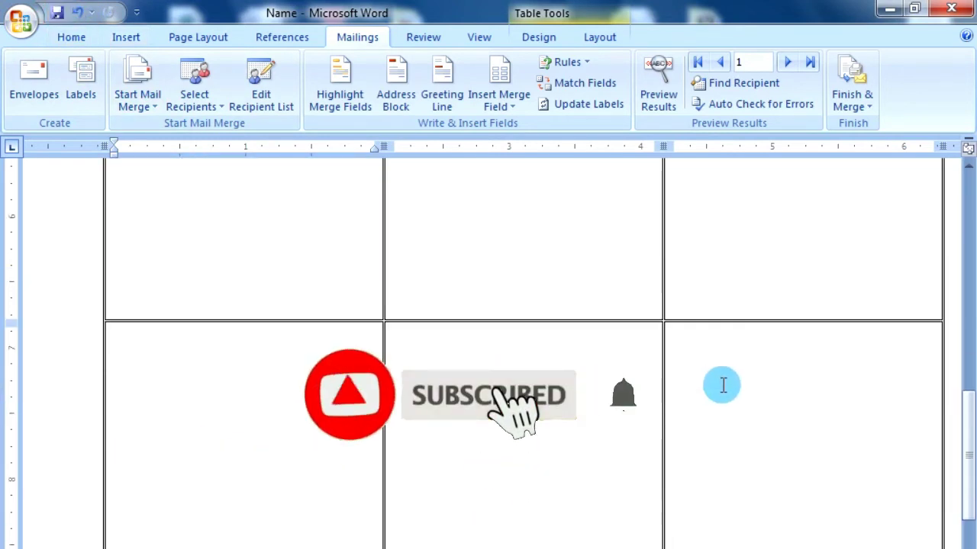
{"action": "scroll", "coordinate": [721, 386], "scroll_direction": "down", "scroll_amount": 3}
{"action": "scroll", "coordinate": [517, 303], "scroll_direction": "up", "scroll_amount": 5}
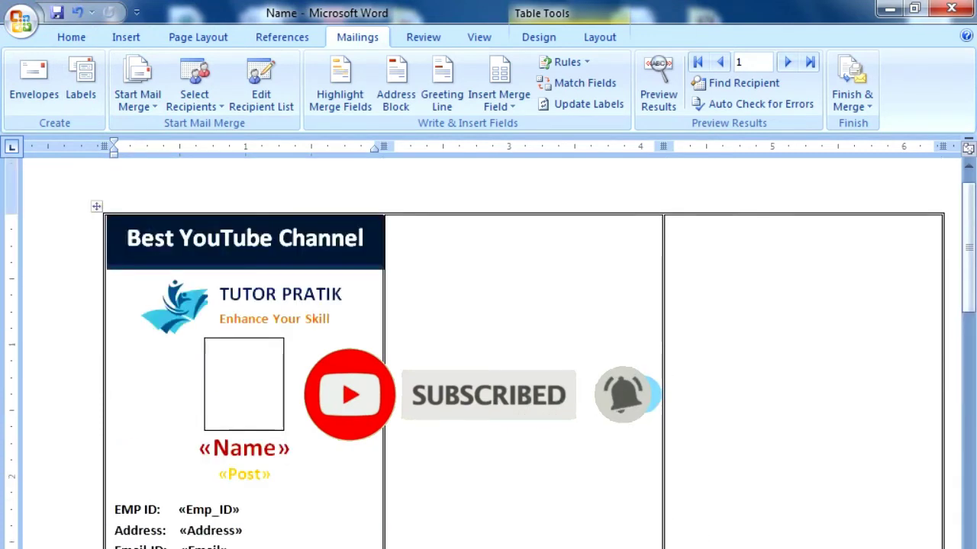
{"action": "scroll", "coordinate": [516, 303], "scroll_direction": "up", "scroll_amount": 5}
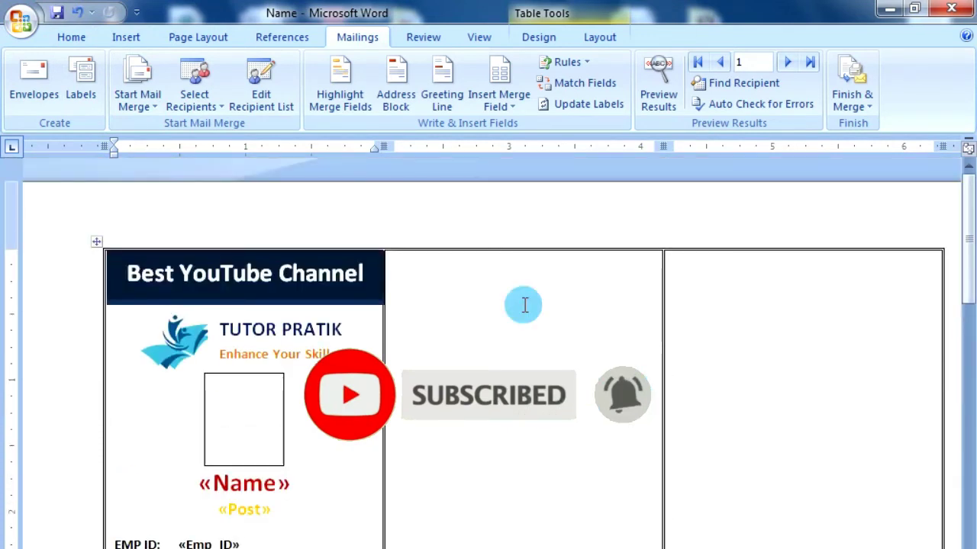
Copy the card design to every label with Update Labels
{"action": "left_click", "coordinate": [566, 112]}
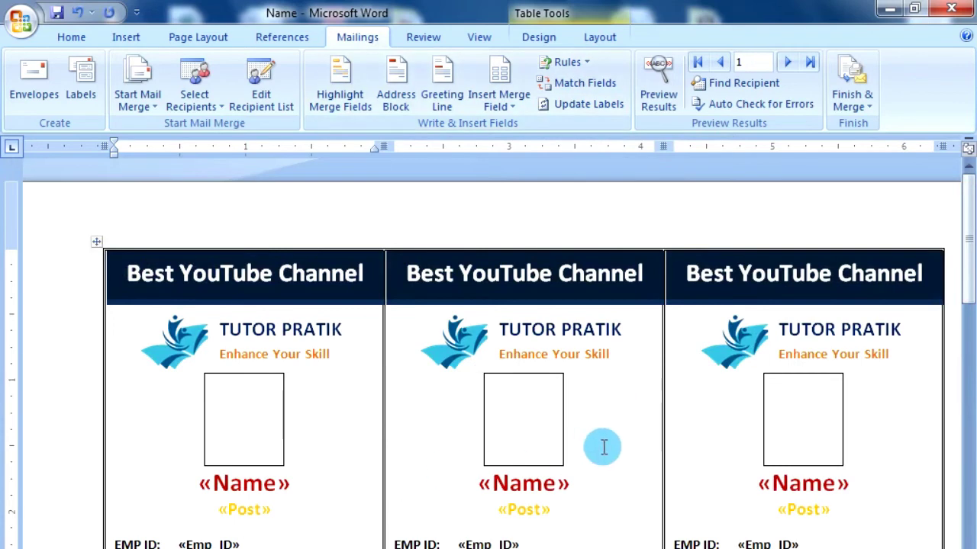
{"action": "scroll", "coordinate": [637, 445], "scroll_direction": "down", "scroll_amount": 5}
{"action": "scroll", "coordinate": [637, 445], "scroll_direction": "up", "scroll_amount": 2}
{"action": "scroll", "coordinate": [631, 445], "scroll_direction": "up", "scroll_amount": 1}
{"action": "scroll", "coordinate": [628, 447], "scroll_direction": "down", "scroll_amount": 2}
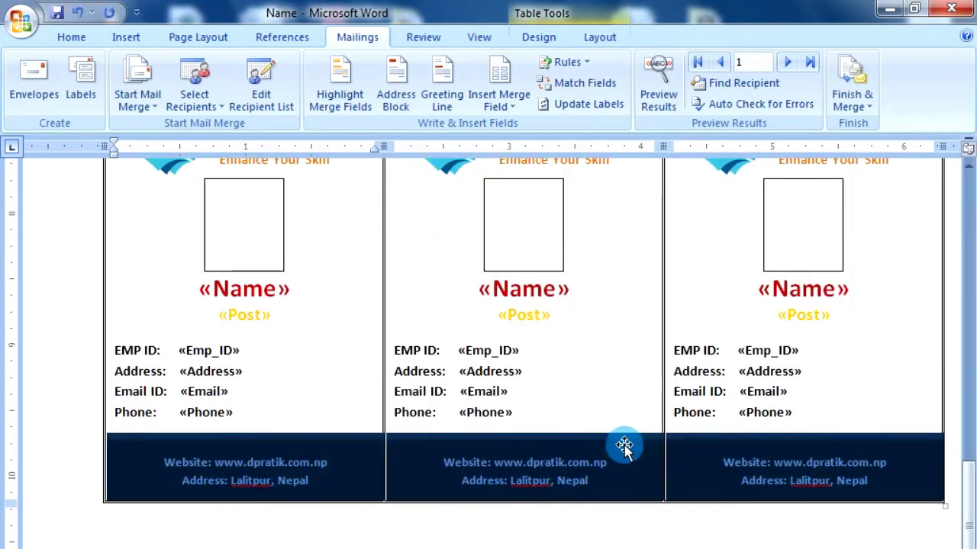
{"action": "scroll", "coordinate": [619, 449], "scroll_direction": "up", "scroll_amount": 2}
{"action": "scroll", "coordinate": [617, 451], "scroll_direction": "up", "scroll_amount": 5}
{"action": "scroll", "coordinate": [616, 451], "scroll_direction": "up", "scroll_amount": 10}
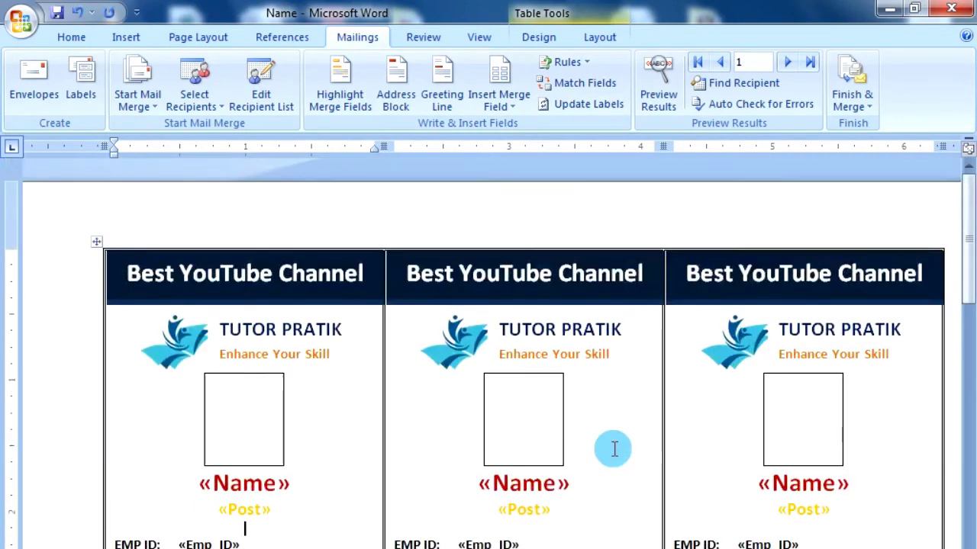
Choose Finish & Merge > Edit Individual Documents with All records and confirm
{"action": "left_click", "coordinate": [862, 100]}
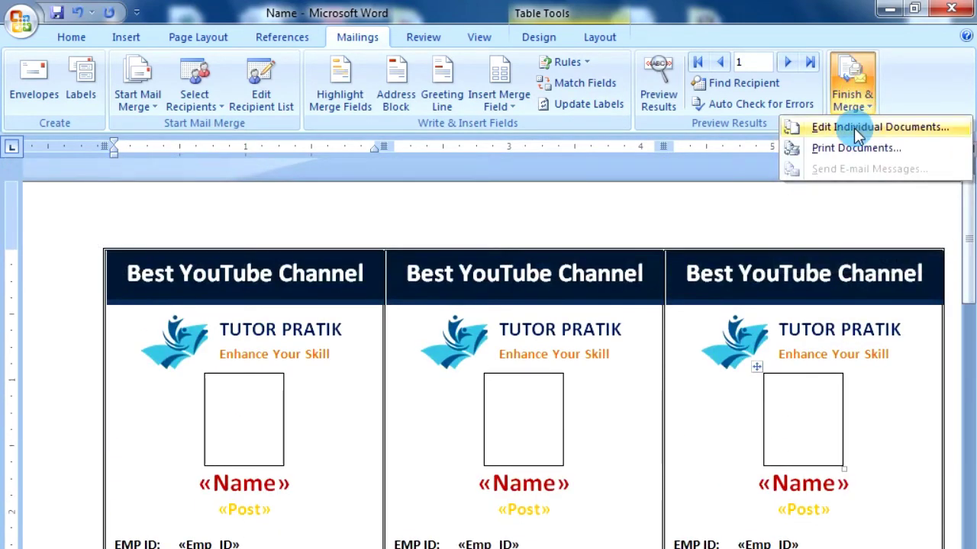
{"action": "left_click", "coordinate": [858, 128]}
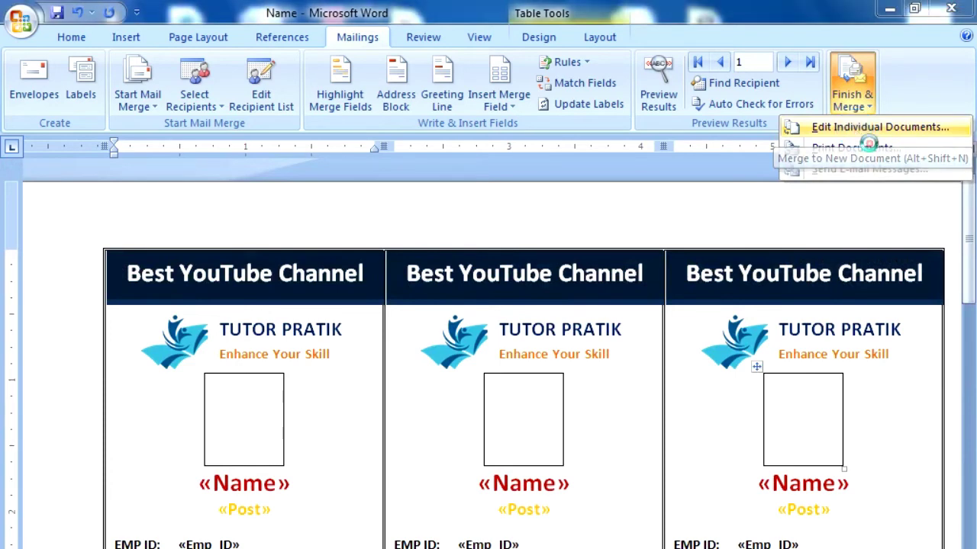
{"action": "left_click", "coordinate": [413, 319]}
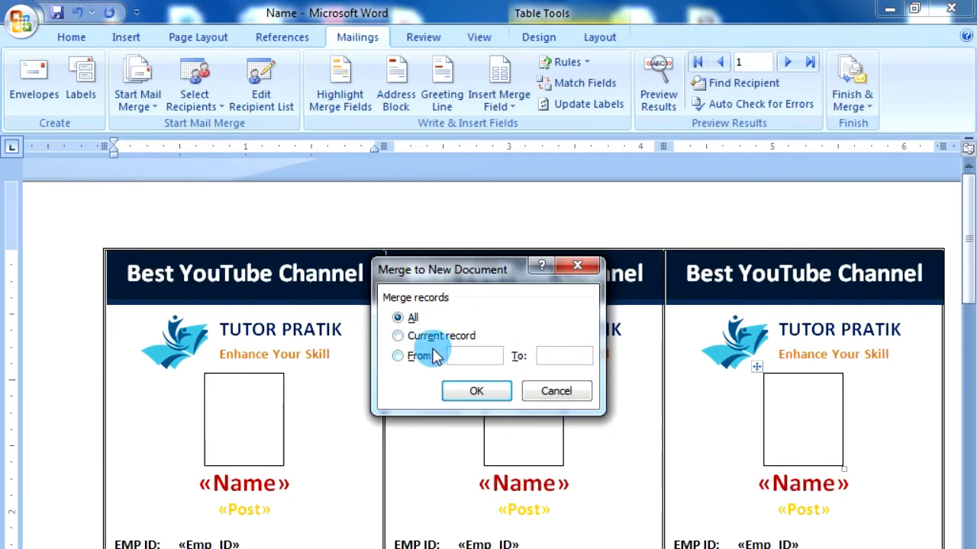
{"action": "left_click", "coordinate": [473, 393]}
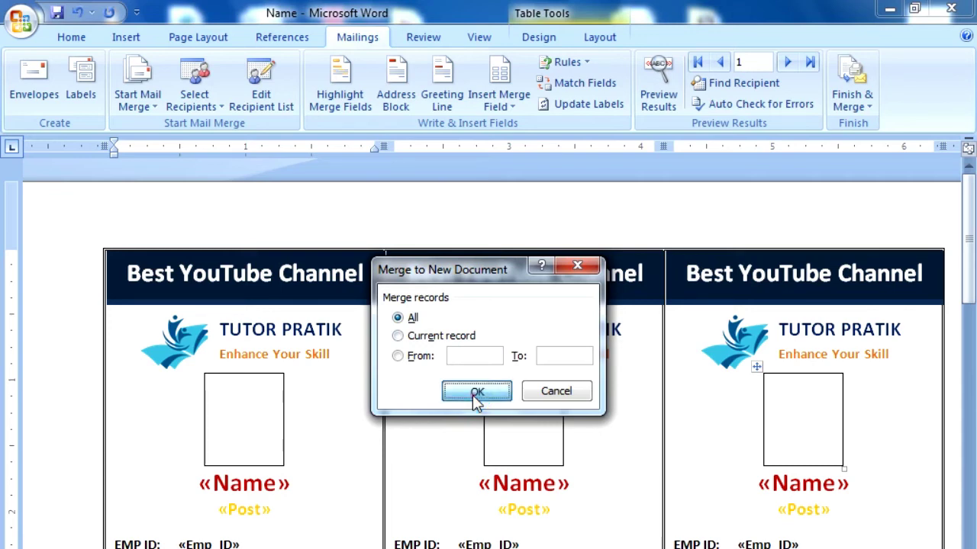
Review the nine merged ID cards in Labels1 and compare them with the Excel employee list
{"action": "scroll", "coordinate": [465, 398], "scroll_direction": "down", "scroll_amount": 2}
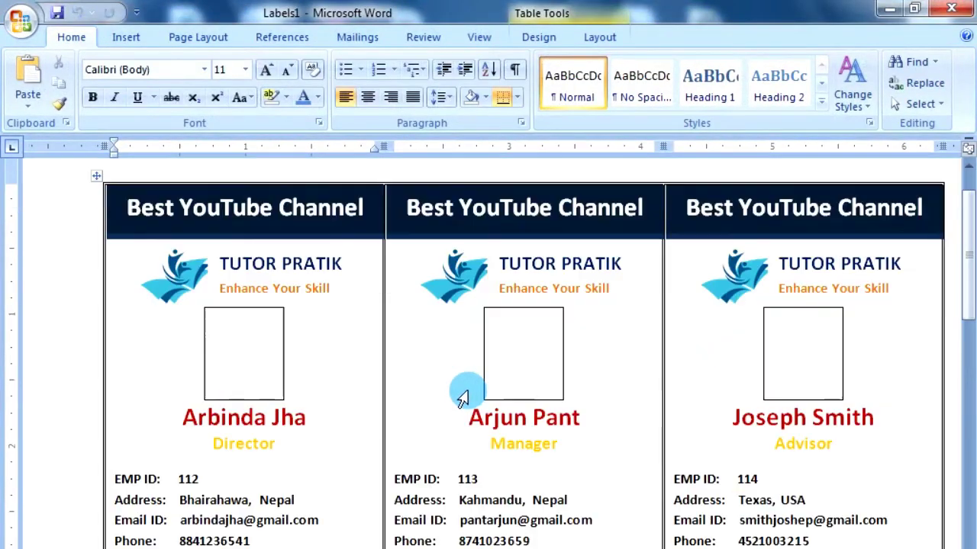
{"action": "scroll", "coordinate": [463, 397], "scroll_direction": "down", "scroll_amount": 4}
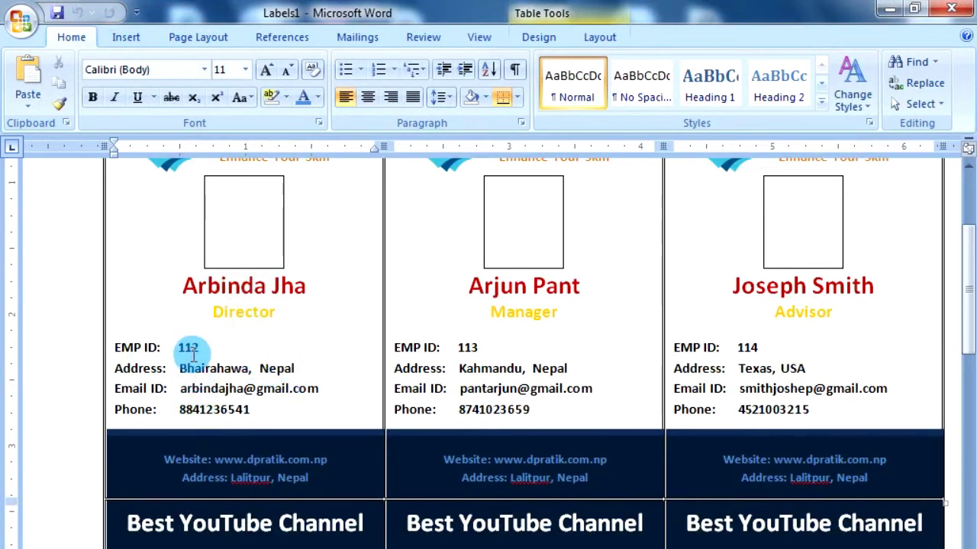
{"action": "scroll", "coordinate": [711, 381], "scroll_direction": "down", "scroll_amount": 4}
{"action": "scroll", "coordinate": [699, 392], "scroll_direction": "down", "scroll_amount": 13}
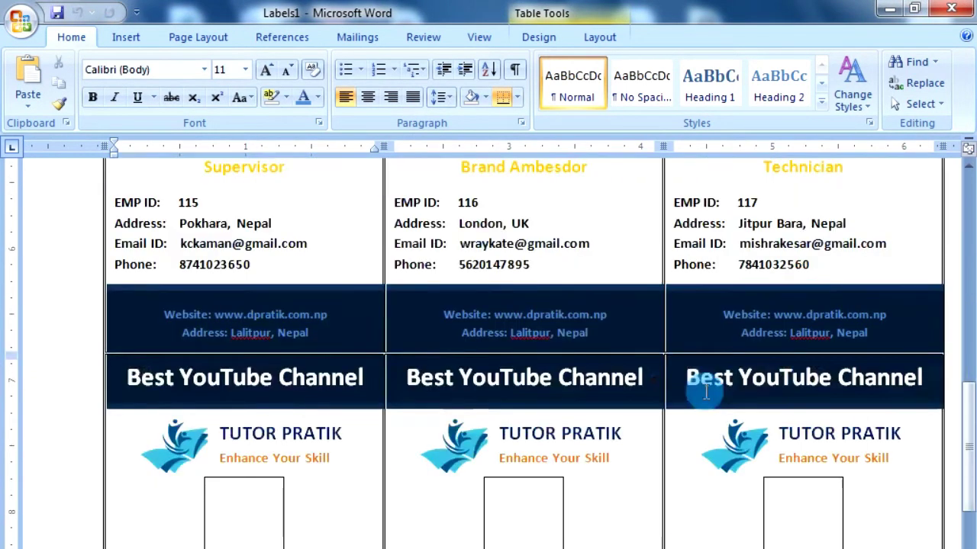
{"action": "scroll", "coordinate": [665, 400], "scroll_direction": "down", "scroll_amount": 10}
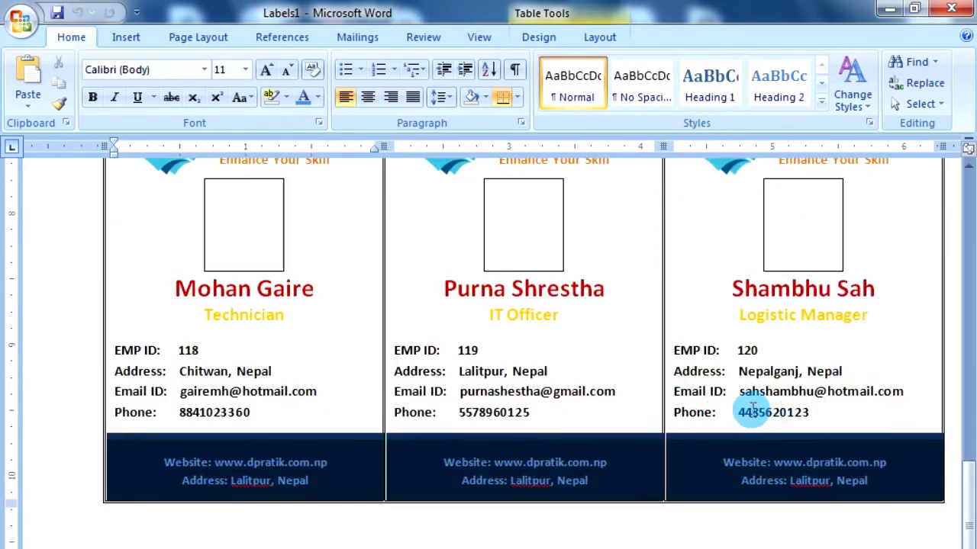
{"action": "scroll", "coordinate": [744, 412], "scroll_direction": "up", "scroll_amount": 15}
{"action": "scroll", "coordinate": [738, 414], "scroll_direction": "down", "scroll_amount": 2}
{"action": "scroll", "coordinate": [736, 416], "scroll_direction": "down", "scroll_amount": 9}
{"action": "scroll", "coordinate": [751, 418], "scroll_direction": "down", "scroll_amount": 5}
{"action": "scroll", "coordinate": [753, 419], "scroll_direction": "up", "scroll_amount": 10}
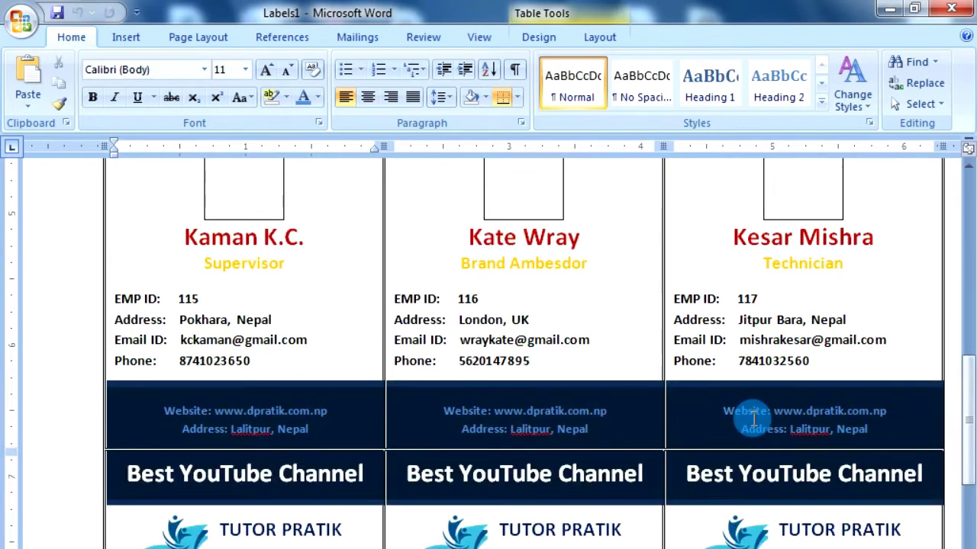
{"action": "scroll", "coordinate": [753, 419], "scroll_direction": "down", "scroll_amount": 6}
{"action": "scroll", "coordinate": [751, 419], "scroll_direction": "down", "scroll_amount": 3}
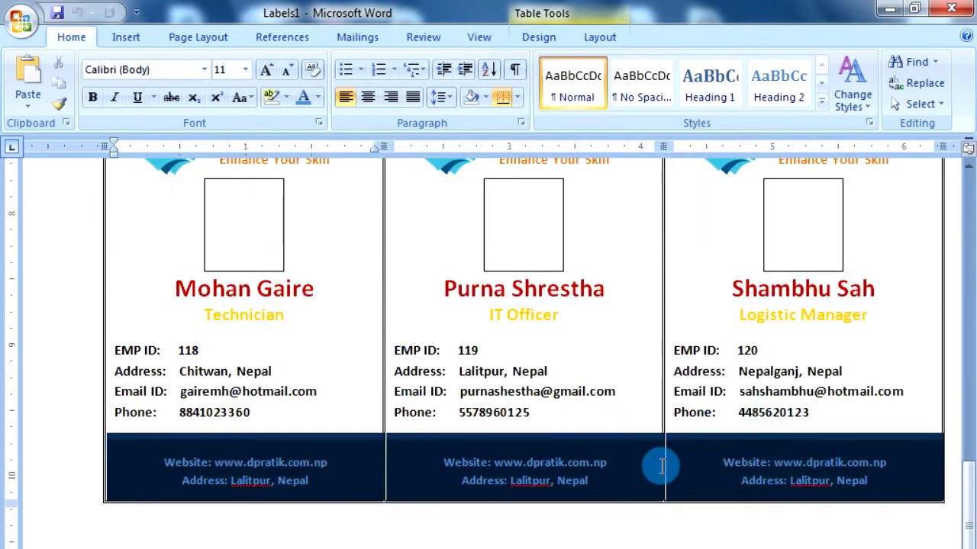
{"action": "key", "text": "alt+Tab"}
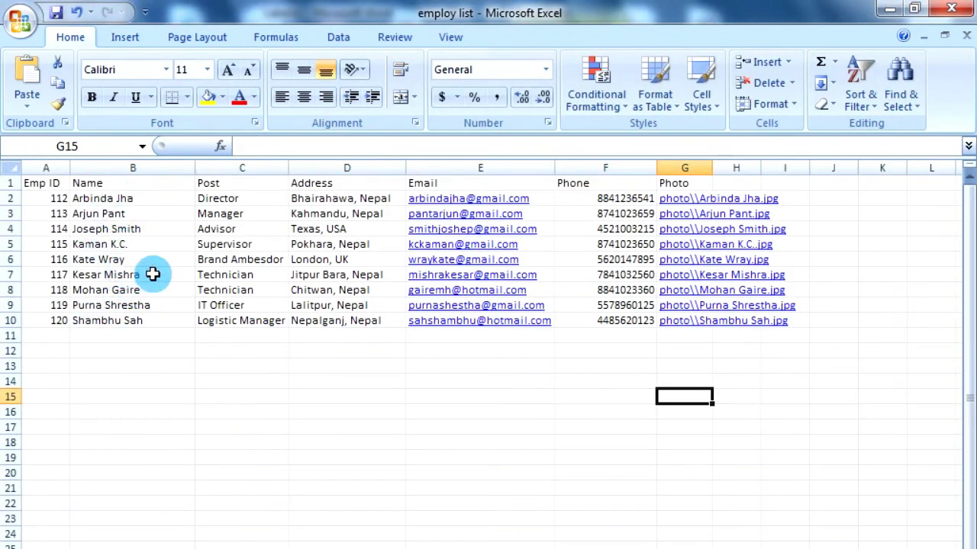
{"action": "left_click", "coordinate": [920, 9]}
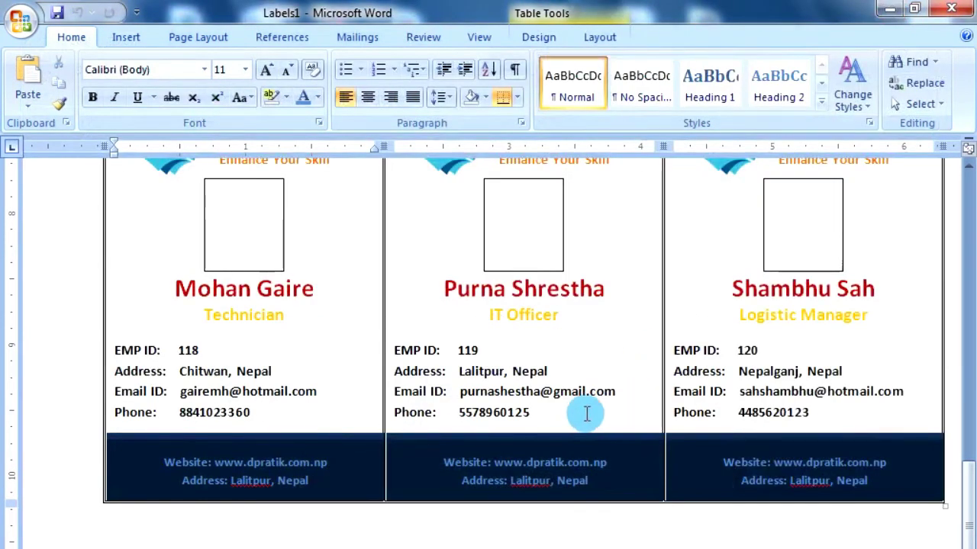
Select the entire ID-card table at the top of Labels1 with its move handle
{"action": "scroll", "coordinate": [581, 416], "scroll_direction": "up", "scroll_amount": 5}
{"action": "scroll", "coordinate": [581, 416], "scroll_direction": "up", "scroll_amount": 5}
{"action": "scroll", "coordinate": [581, 416], "scroll_direction": "up", "scroll_amount": 5}
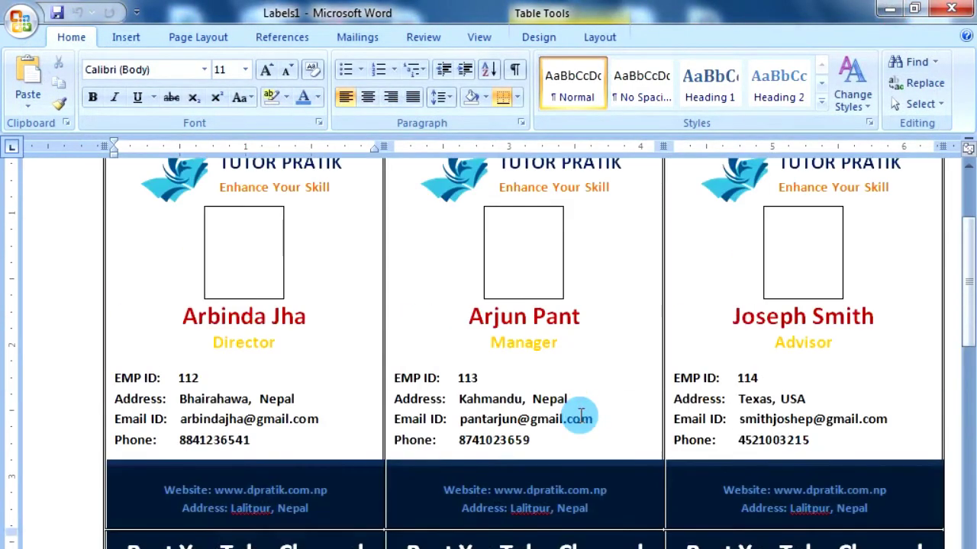
{"action": "scroll", "coordinate": [581, 416], "scroll_direction": "up", "scroll_amount": 3}
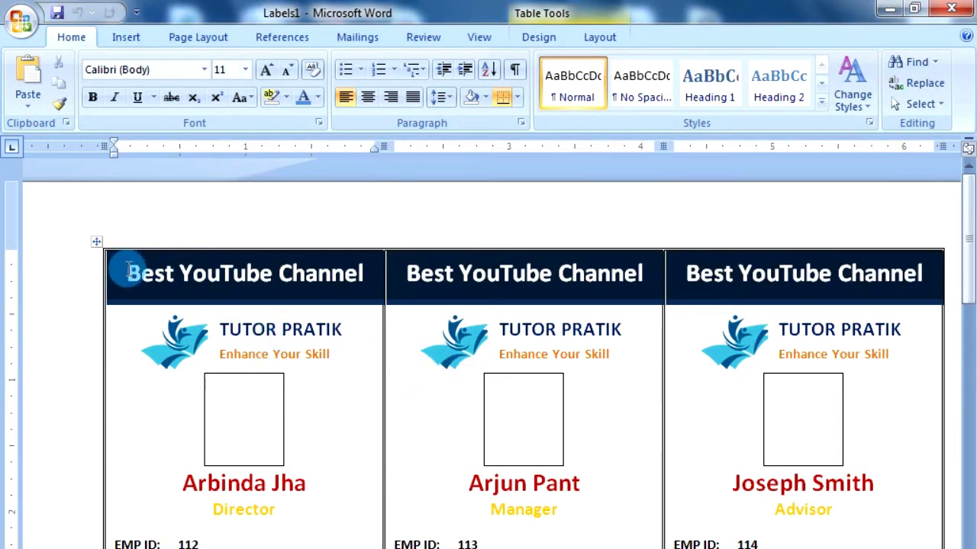
{"action": "left_click", "coordinate": [96, 243]}
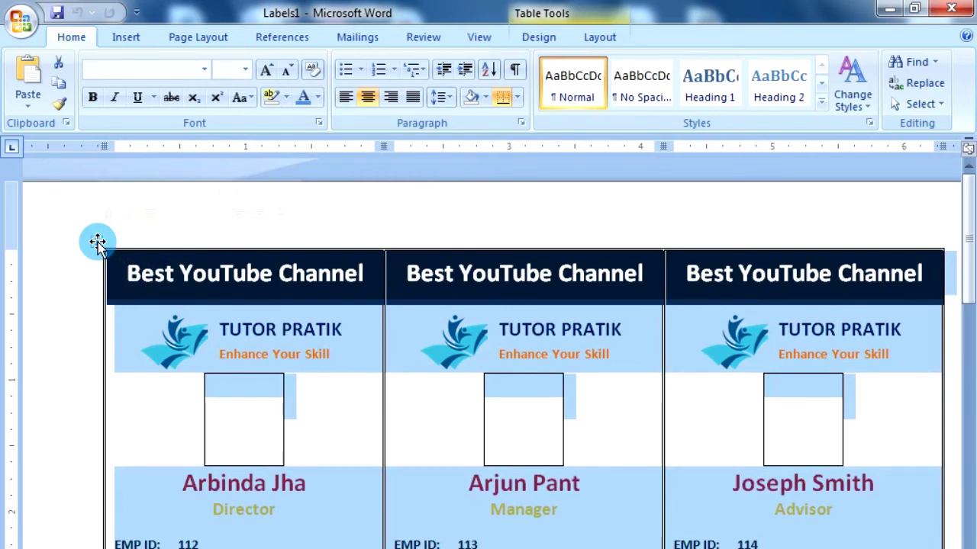
Update the selected table's fields with F9 so each card loads its employee photo
{"action": "key", "text": "F9"}
{"action": "left_click", "coordinate": [259, 235]}
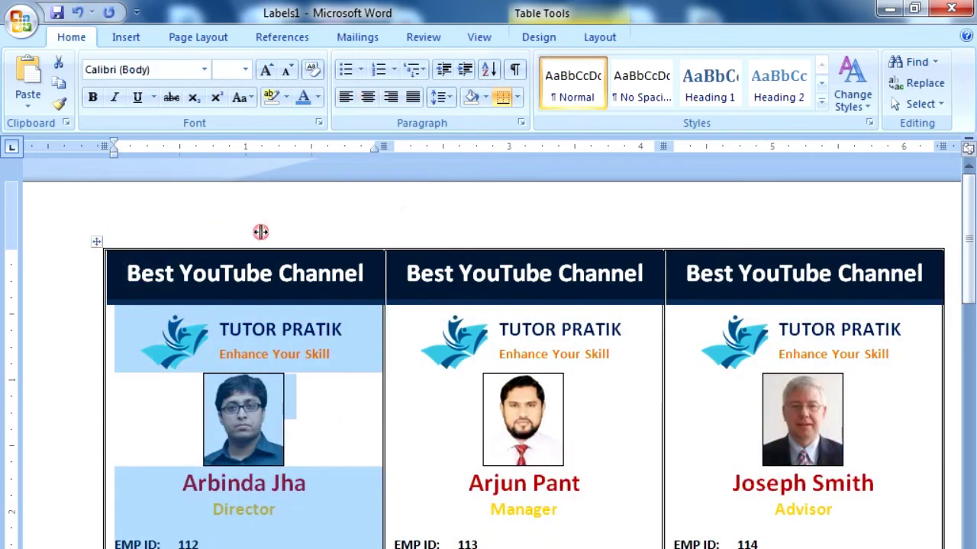
{"action": "scroll", "coordinate": [473, 423], "scroll_direction": "down", "scroll_amount": 3}
{"action": "scroll", "coordinate": [466, 435], "scroll_direction": "down", "scroll_amount": 4}
{"action": "scroll", "coordinate": [464, 442], "scroll_direction": "down", "scroll_amount": 3}
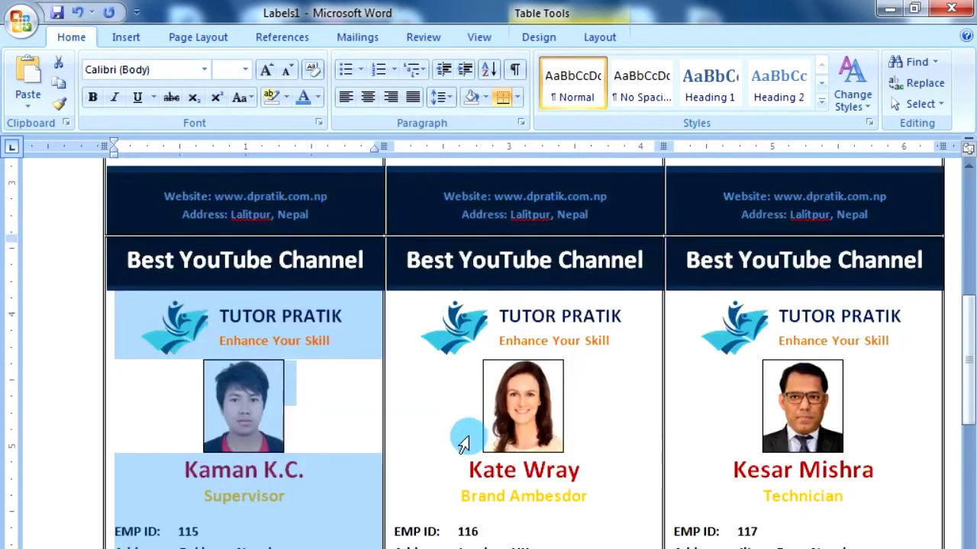
{"action": "scroll", "coordinate": [464, 439], "scroll_direction": "down", "scroll_amount": 3}
{"action": "scroll", "coordinate": [464, 436], "scroll_direction": "down", "scroll_amount": 4}
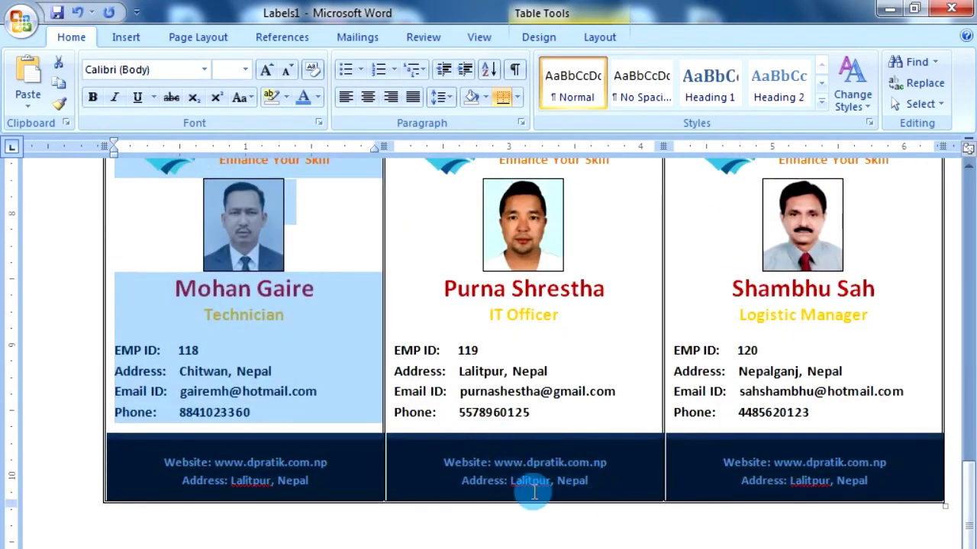
Deselect the table and check that every card shows its photo
{"action": "scroll", "coordinate": [519, 473], "scroll_direction": "up", "scroll_amount": 5}
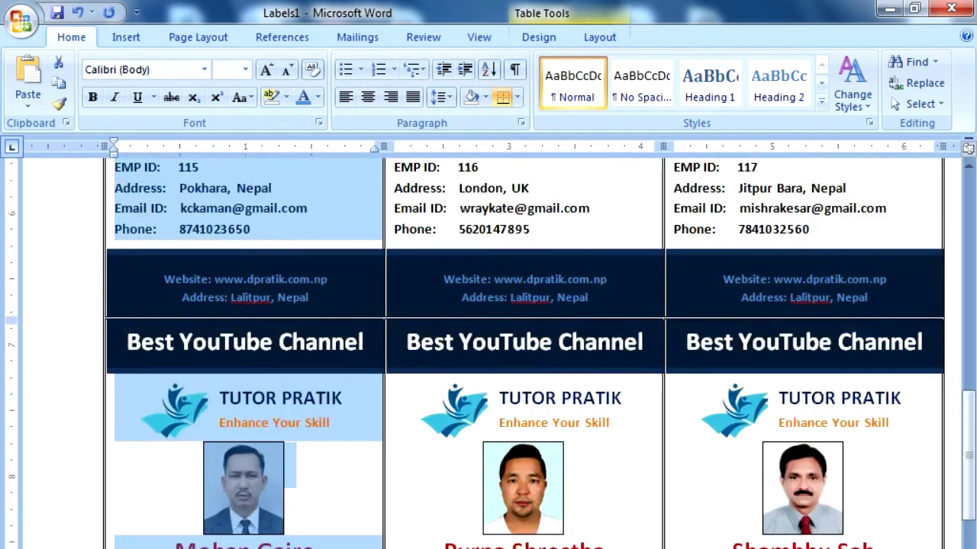
{"action": "scroll", "coordinate": [534, 534], "scroll_direction": "down", "scroll_amount": 10, "text": "ctrl"}
{"action": "left_click", "coordinate": [465, 518]}
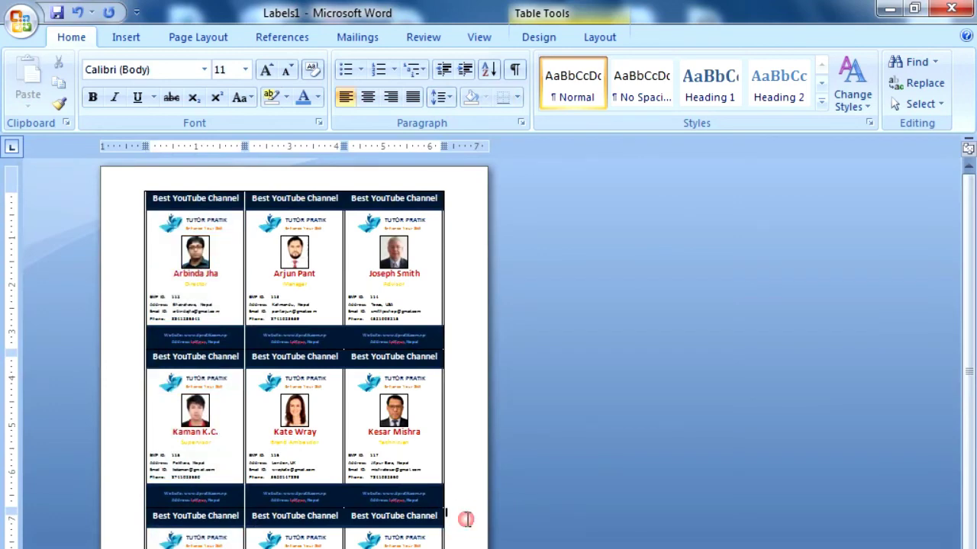
{"action": "scroll", "coordinate": [373, 489], "scroll_direction": "down", "scroll_amount": 1}
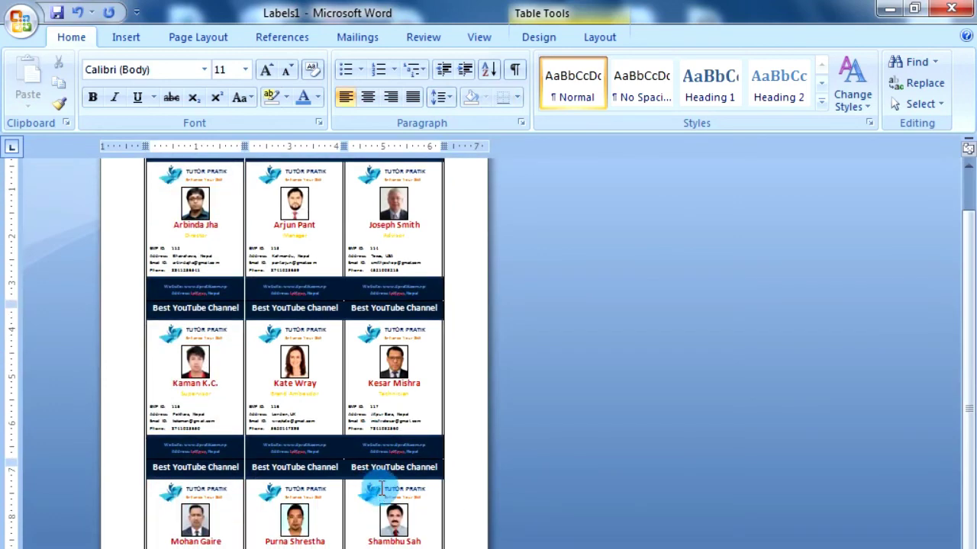
{"action": "key", "text": "alt+Tab"}
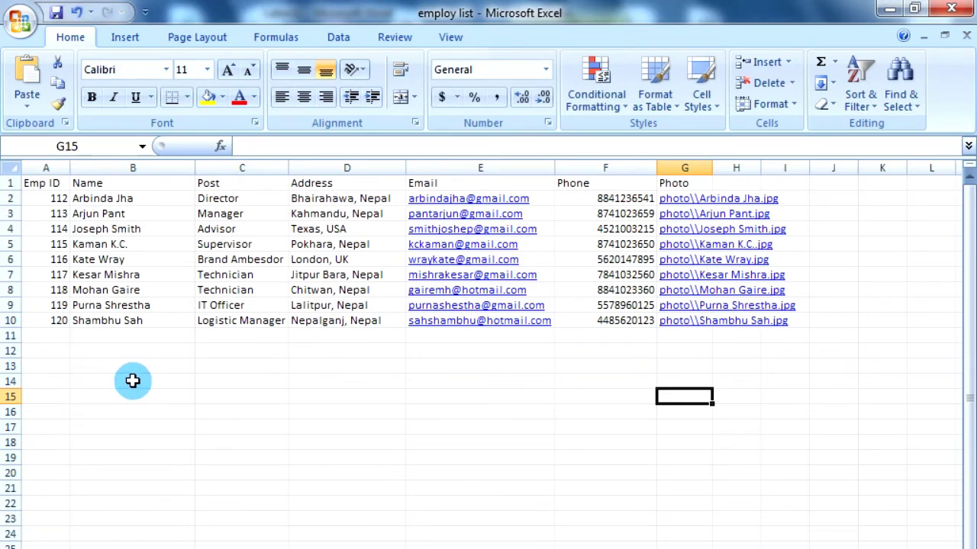
Minimize the Excel employ list window to bring Labels1 back into view
{"action": "left_click", "coordinate": [889, 9]}
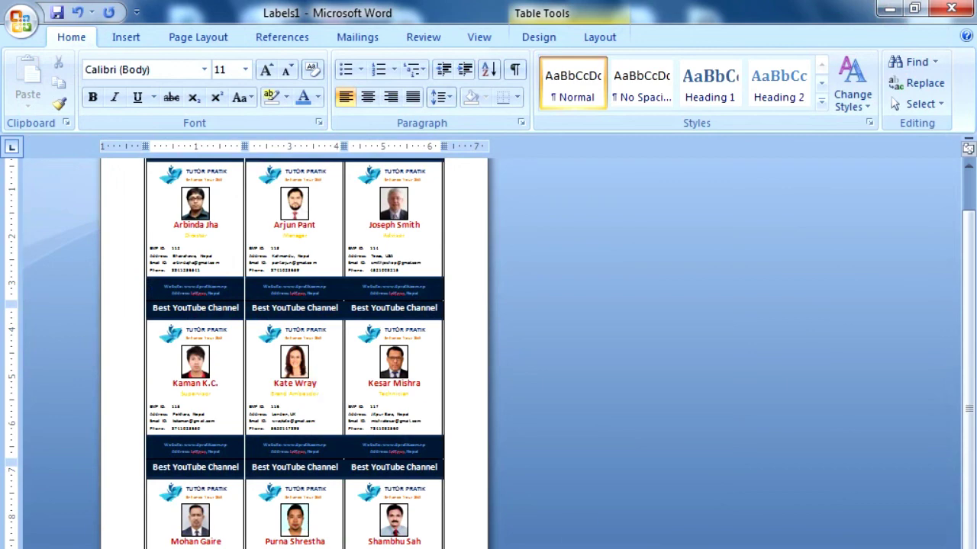
{"action": "scroll", "coordinate": [488, 351], "scroll_direction": "up", "scroll_amount": 3, "text": "ctrl"}
{"action": "scroll", "coordinate": [488, 351], "scroll_direction": "up", "scroll_amount": 2, "text": "ctrl"}
{"action": "scroll", "coordinate": [488, 351], "scroll_direction": "up", "scroll_amount": 2, "text": "ctrl"}
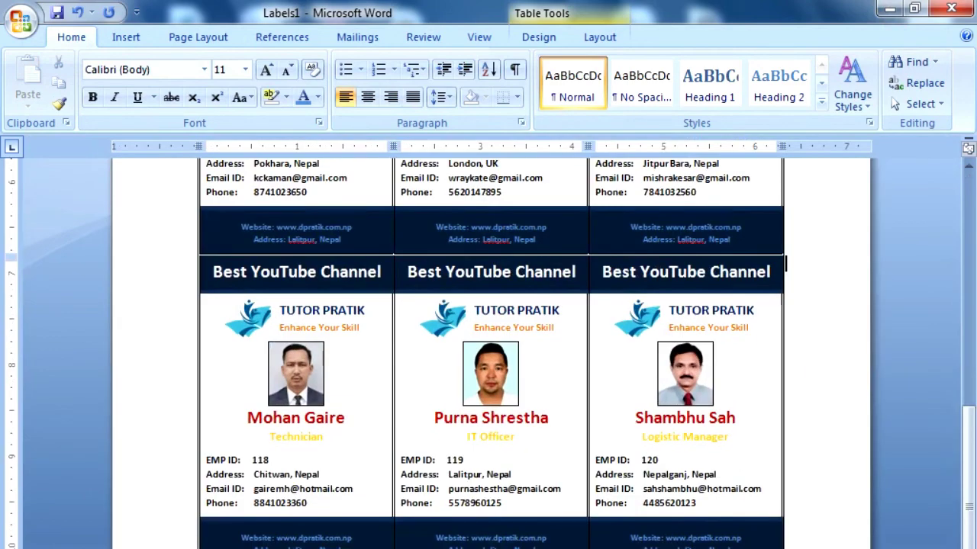
{"action": "scroll", "coordinate": [488, 351], "scroll_direction": "up", "scroll_amount": 5, "text": "ctrl"}
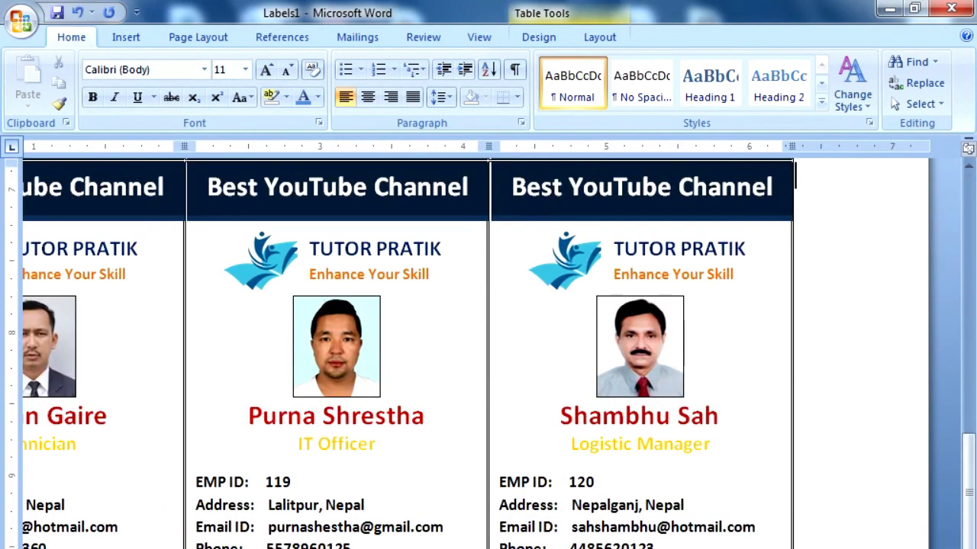
{"action": "scroll", "coordinate": [747, 318], "scroll_direction": "down", "scroll_amount": 3, "text": "ctrl"}
{"action": "scroll", "coordinate": [747, 318], "scroll_direction": "down", "scroll_amount": 3, "text": "ctrl"}
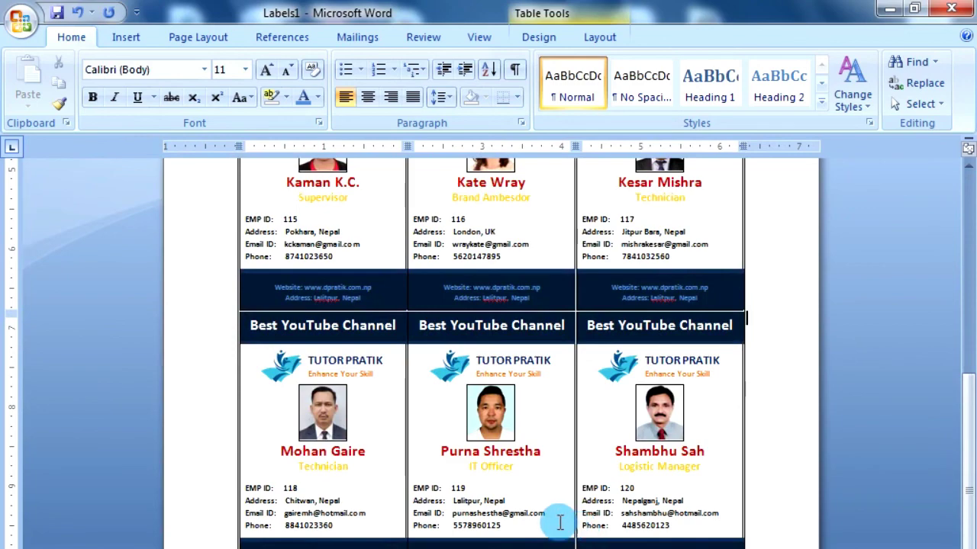
{"action": "scroll", "coordinate": [556, 519], "scroll_direction": "up", "scroll_amount": 3}
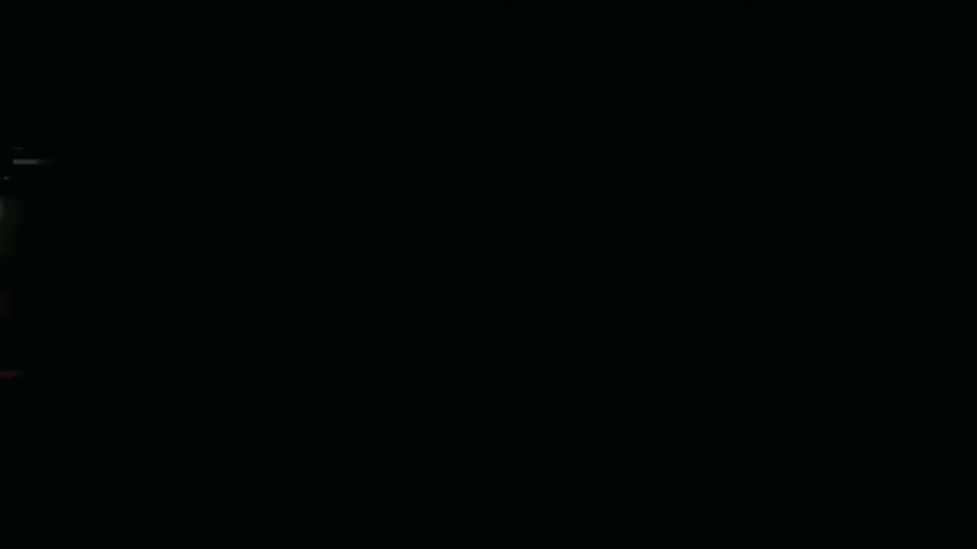